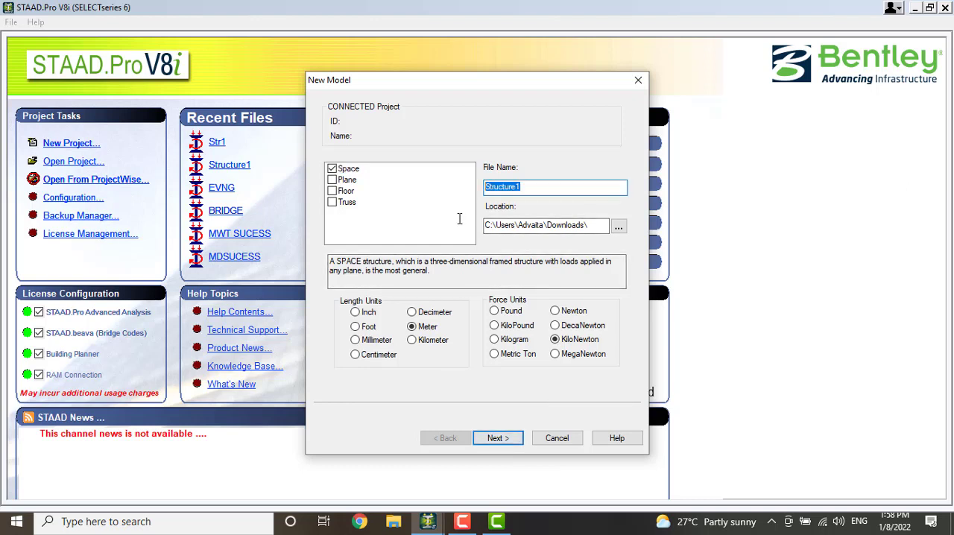
Create a new Space model named BRIDGE and finish the setup with the Add Beam option
text(BRIDGE)
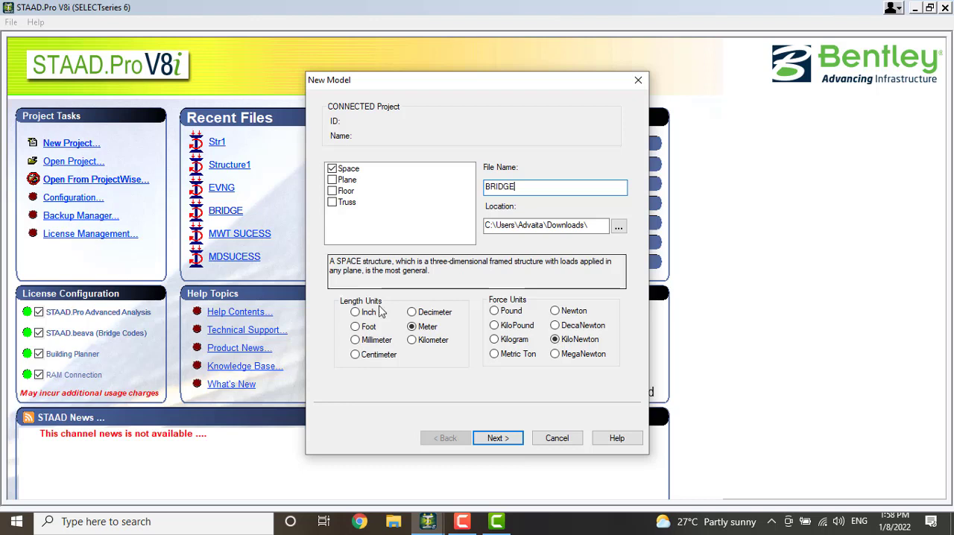
click(496, 438)
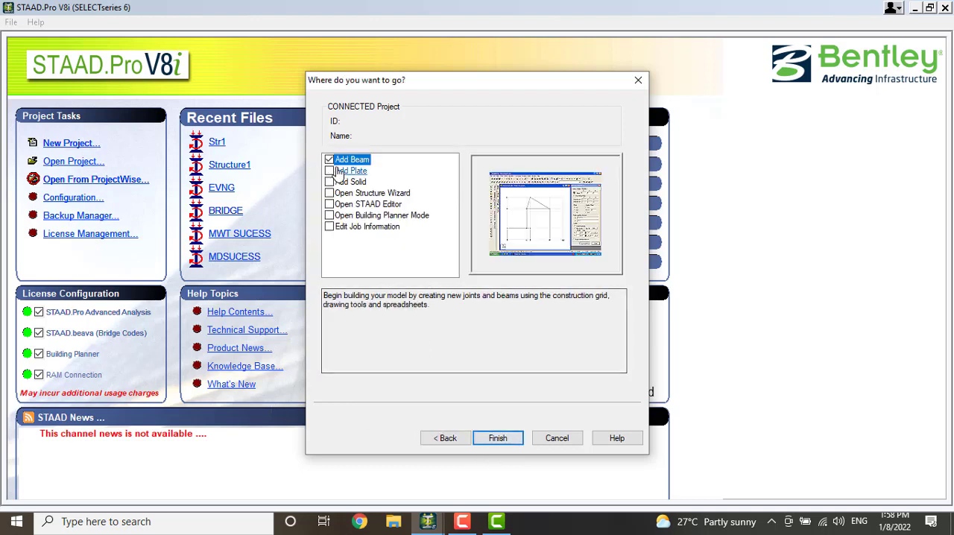
click(511, 437)
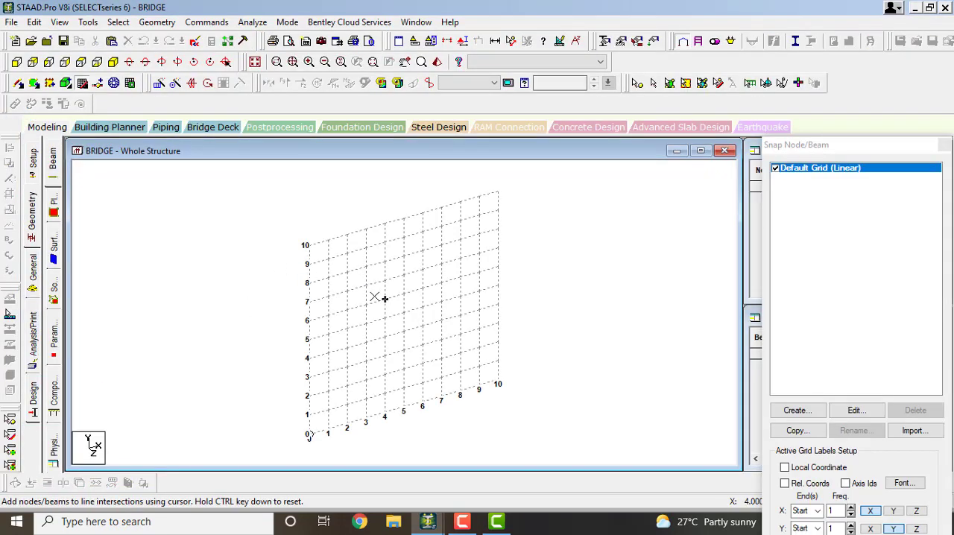
Edit the default linear grid to lie in the X-Z plane with 22 construction lines to the right along X
click(82, 62)
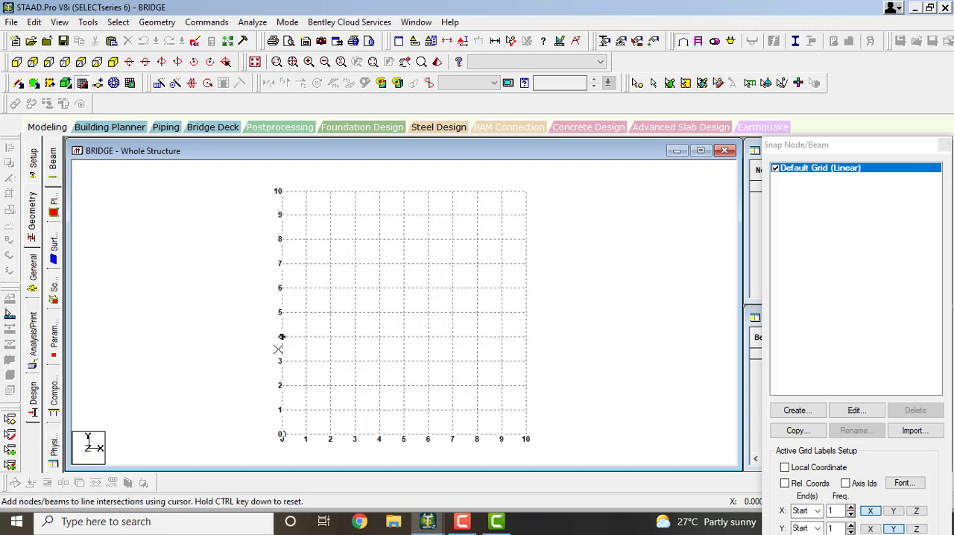
click(855, 411)
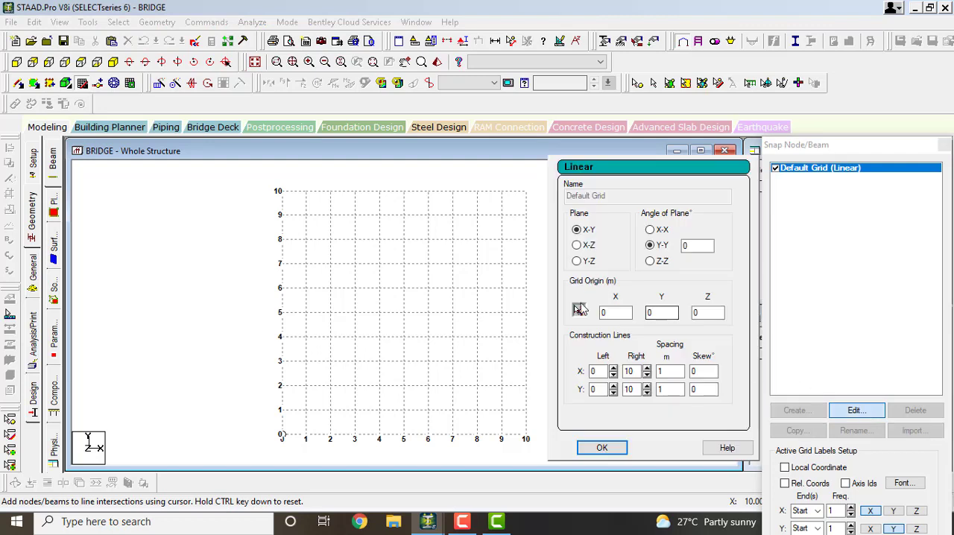
click(576, 246)
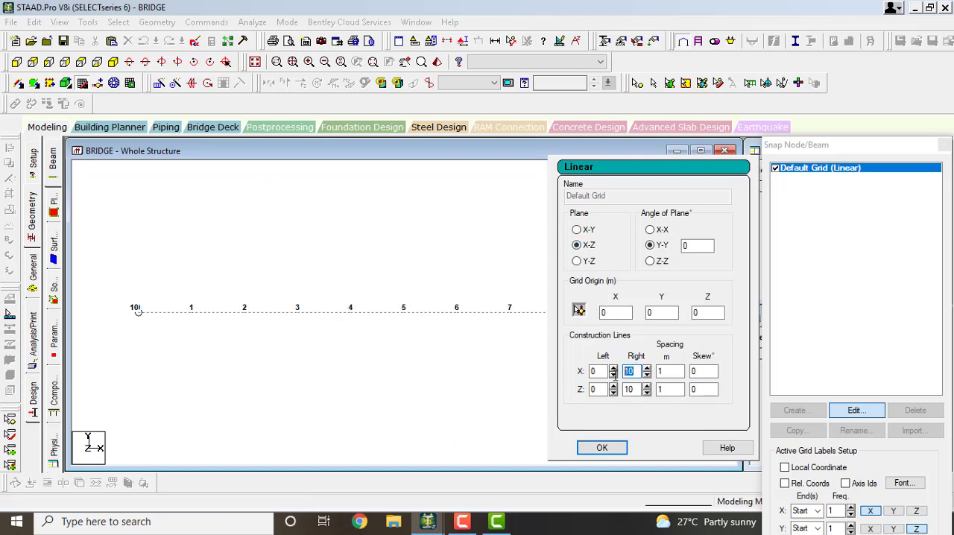
text(22)
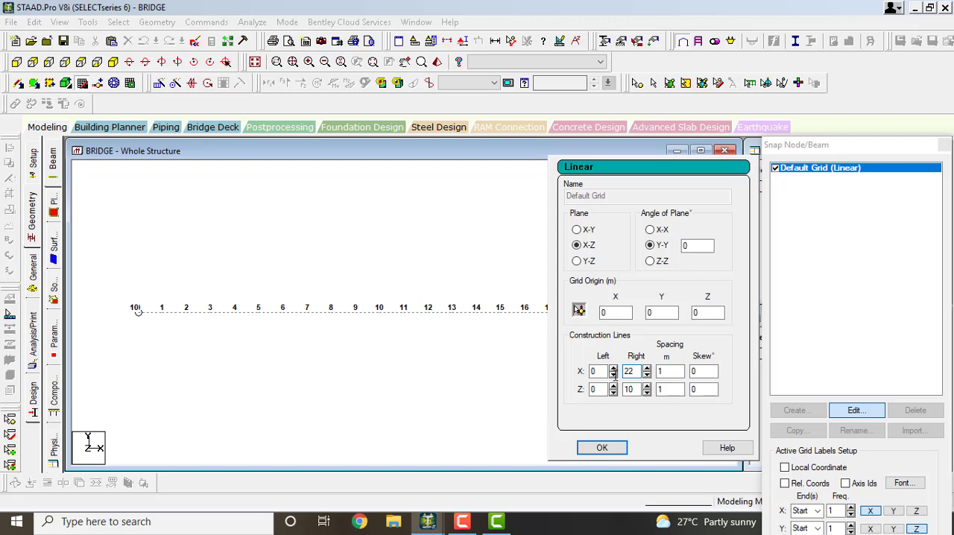
double_click(629, 390)
click(603, 447)
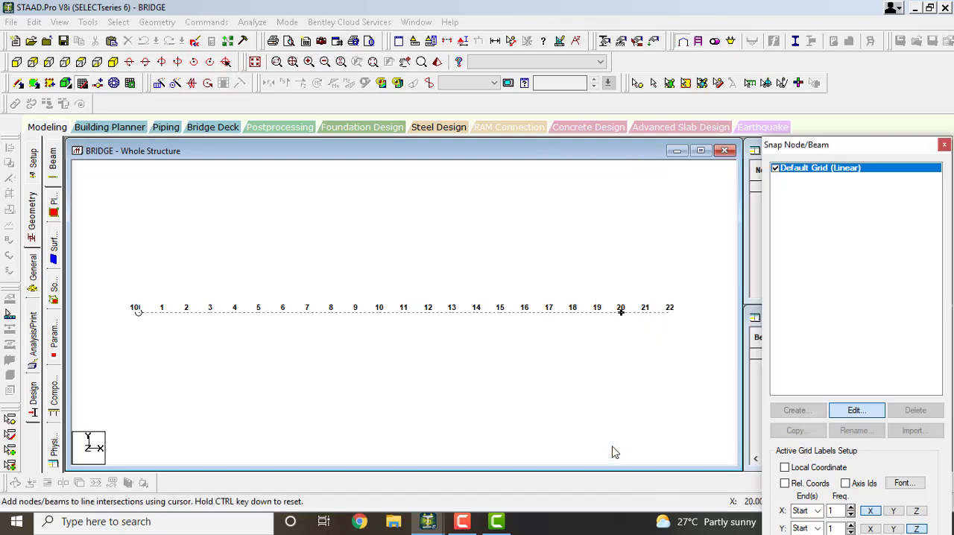
Draw a closed rectangle of beams on the grid from the origin, 22 m along X and 5 m along Z, and close the grid
click(113, 62)
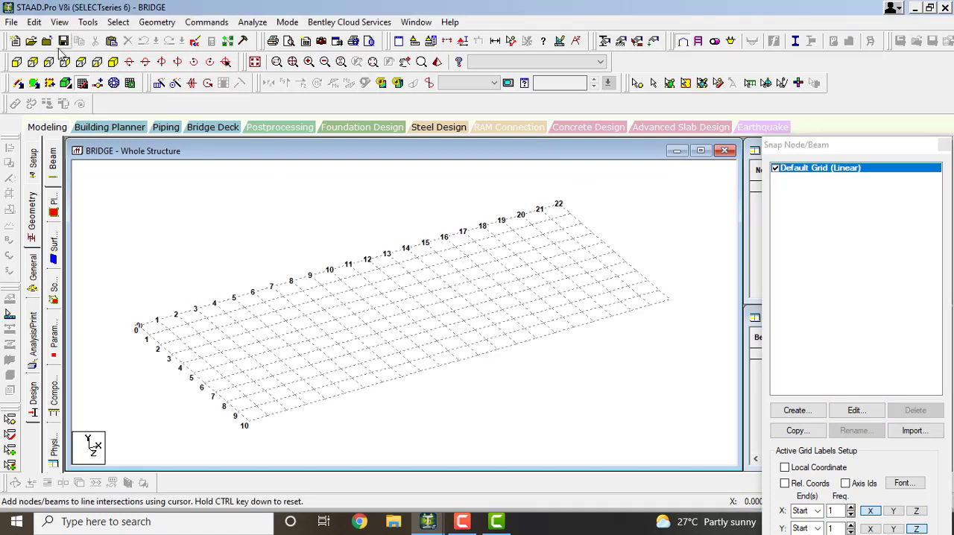
click(137, 328)
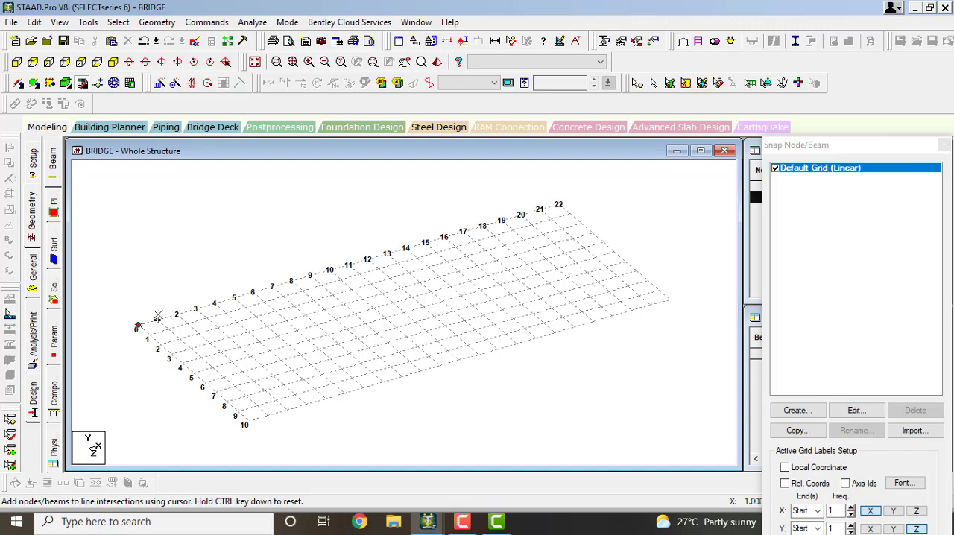
click(550, 203)
click(560, 201)
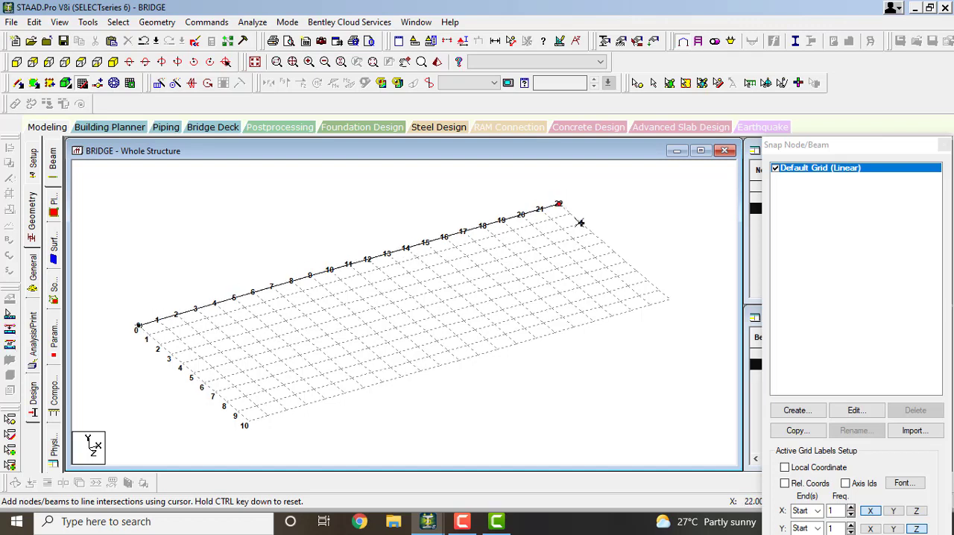
click(614, 252)
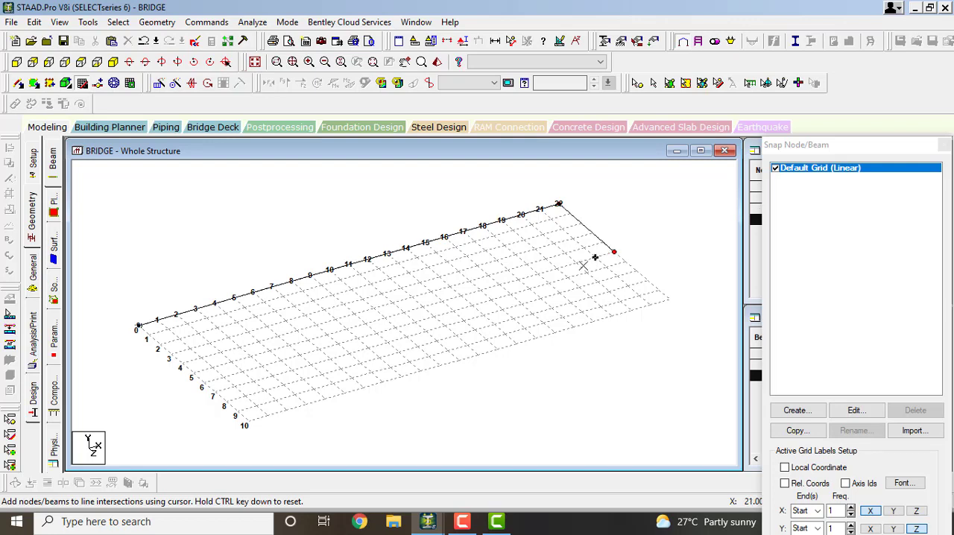
click(193, 373)
click(137, 326)
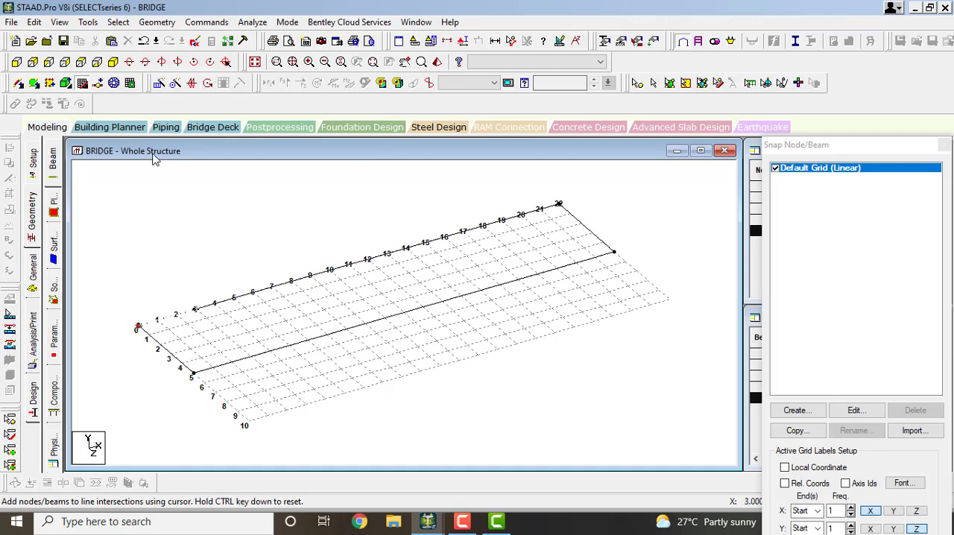
click(81, 85)
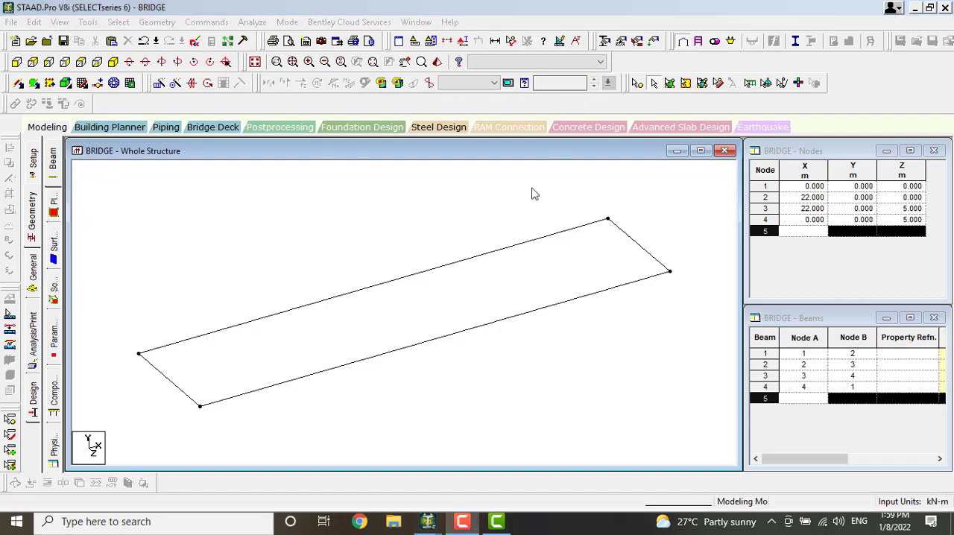
Insert a midpoint node on each of the two 22 m longitudinal beams
click(436, 272)
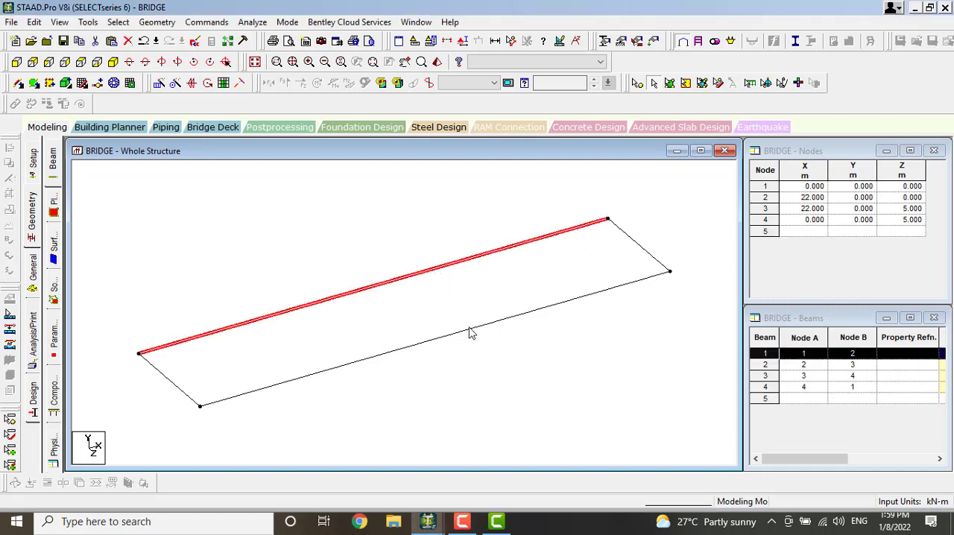
ctrl+click(469, 333)
right_click(429, 304)
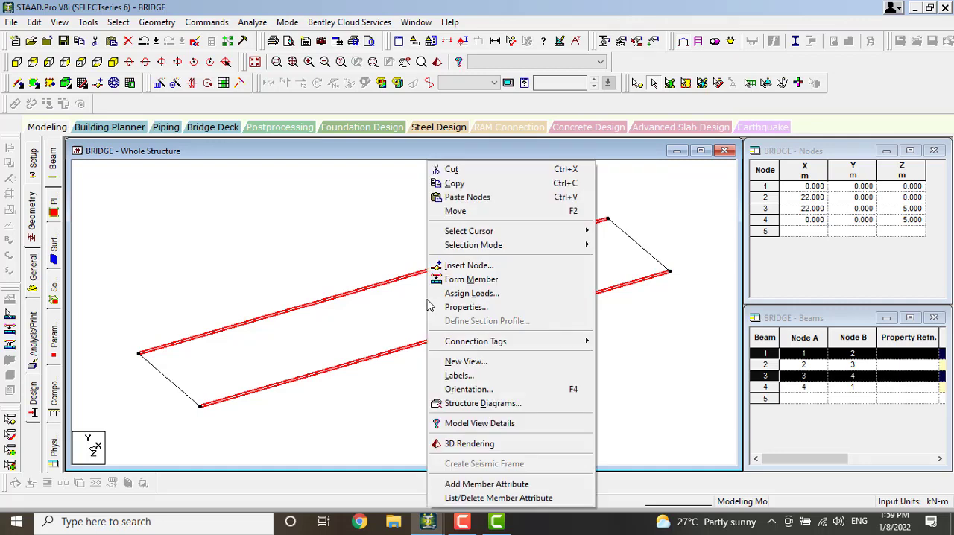
click(461, 266)
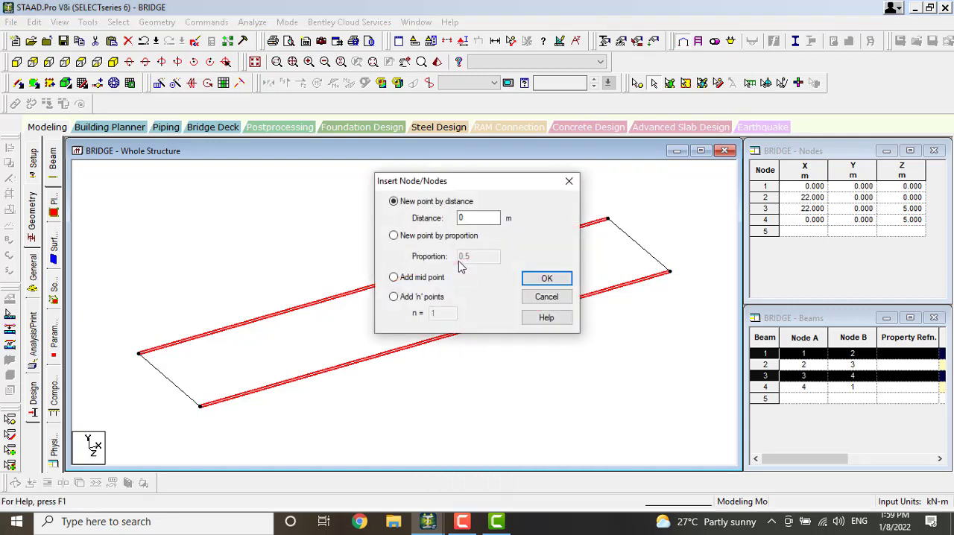
click(394, 277)
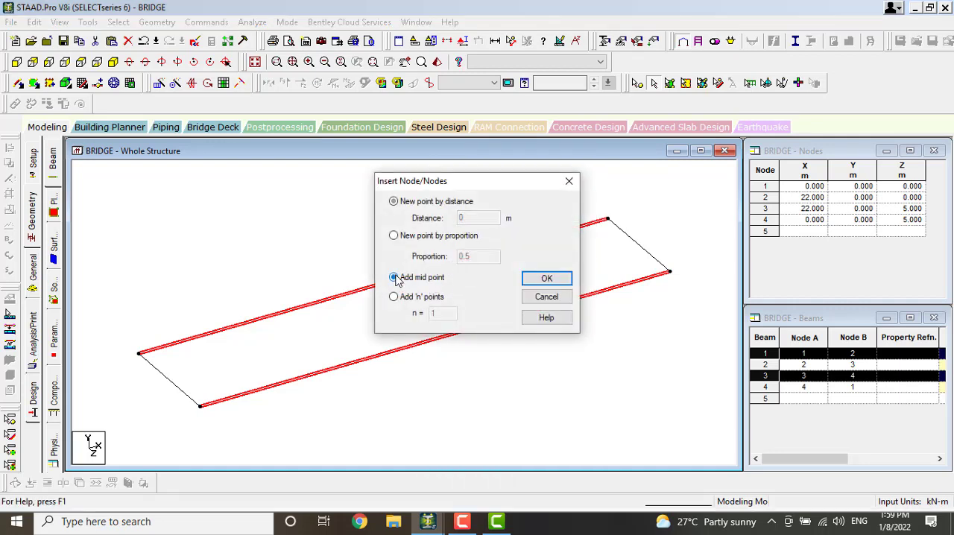
click(547, 279)
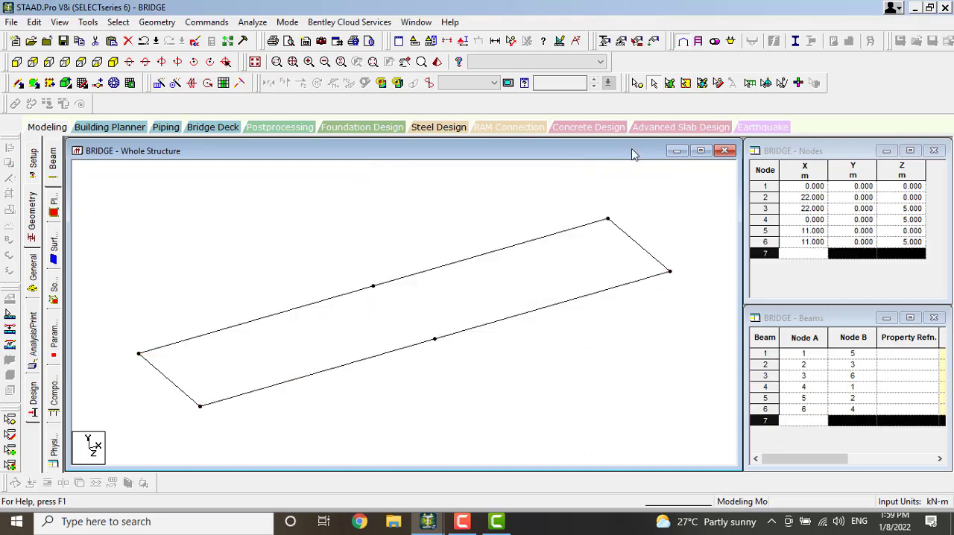
Copy the two midpoint nodes of the long beams with a Y offset of -5 m
click(639, 82)
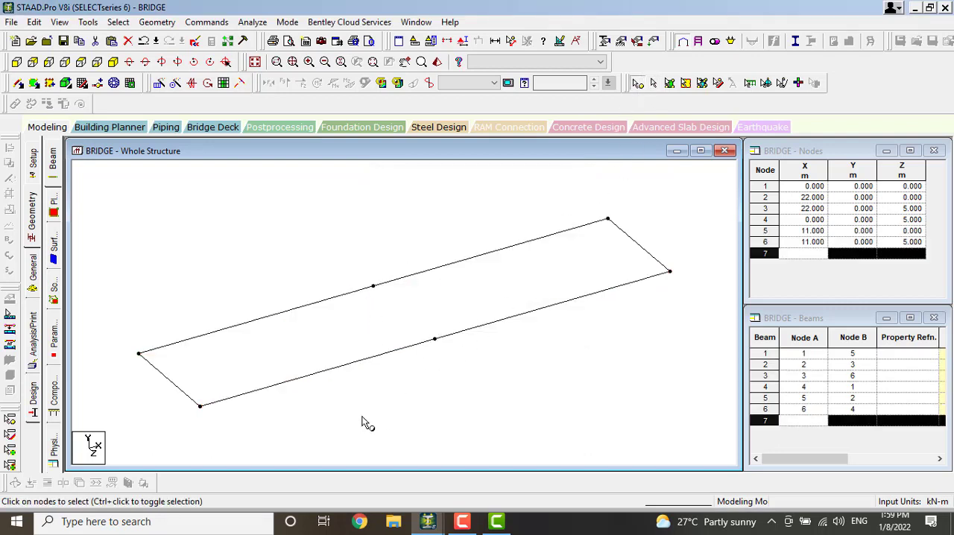
click(373, 288)
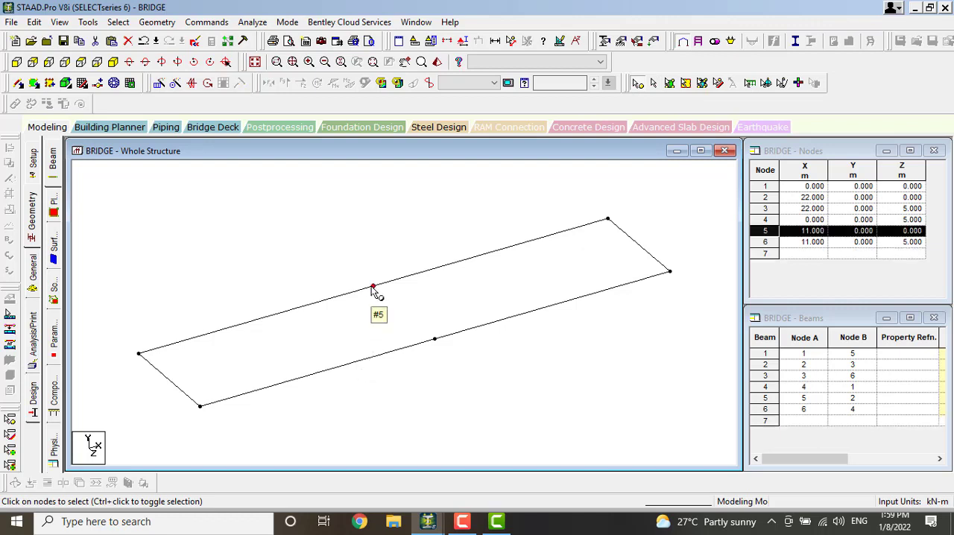
ctrl+click(436, 341)
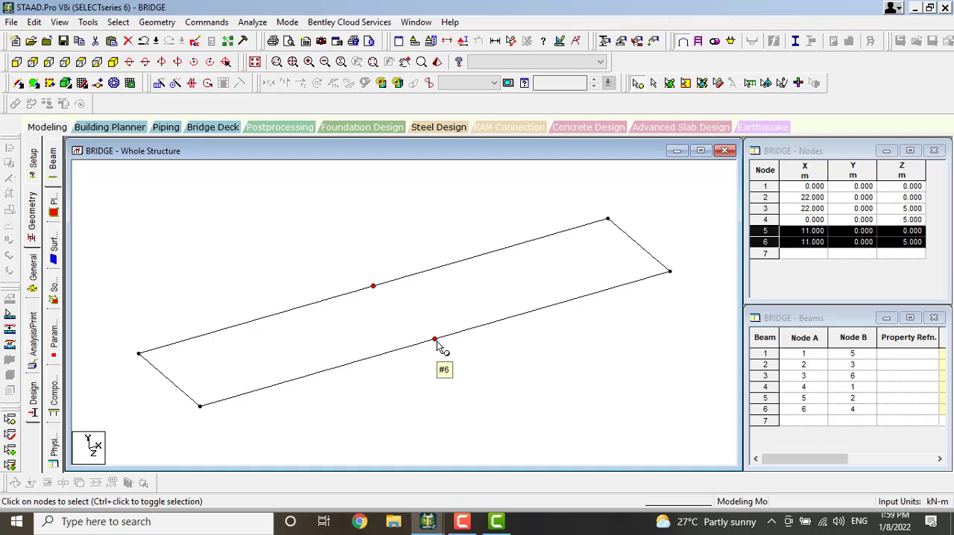
key(ctrl+v)
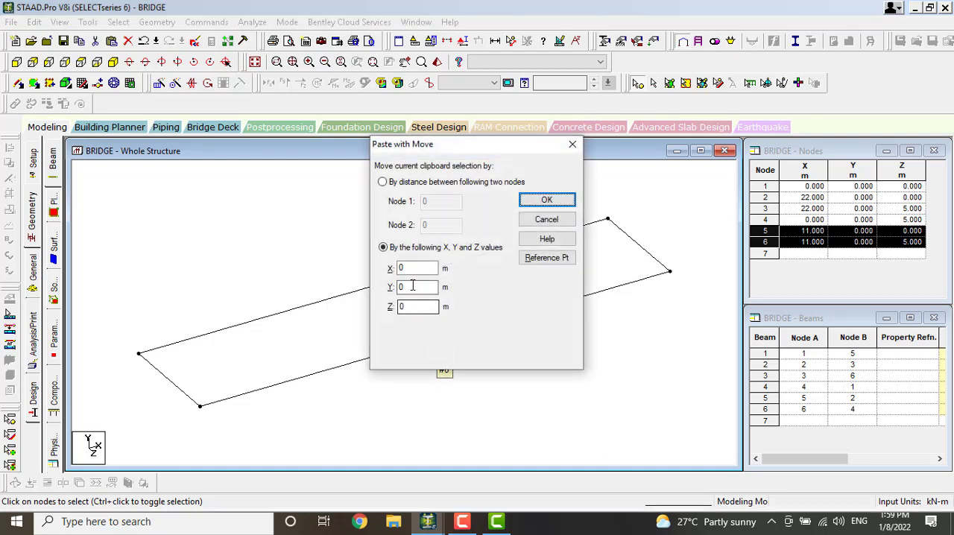
drag(412, 288, 387, 293)
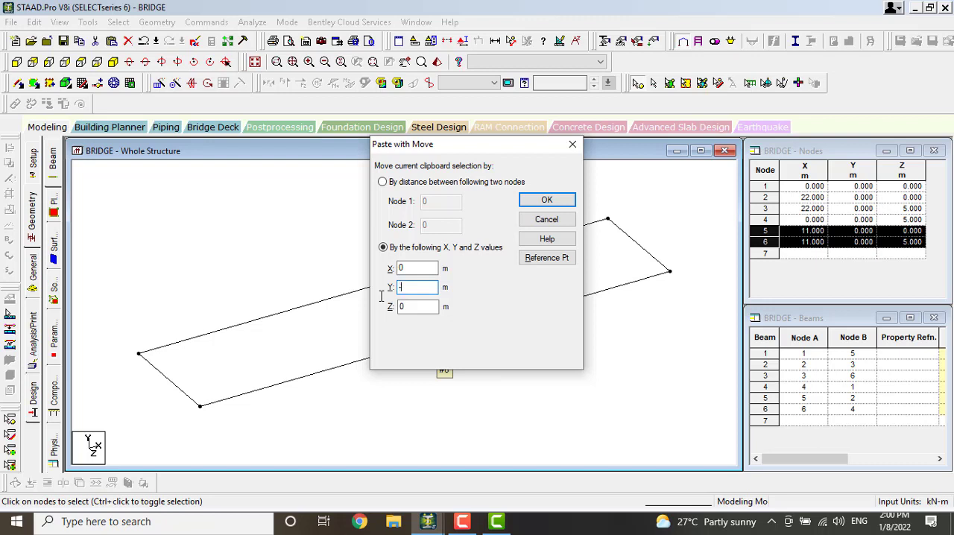
text(-5)
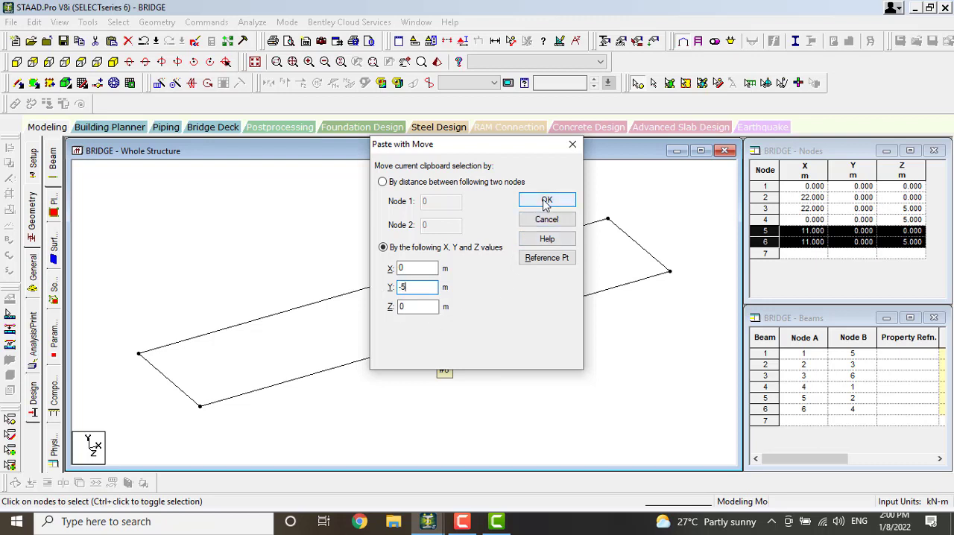
click(545, 201)
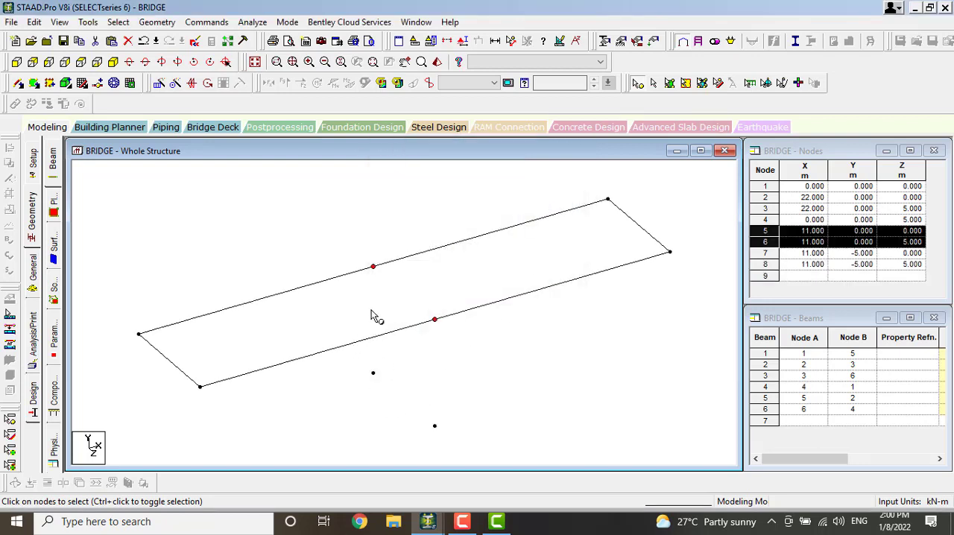
Add two vertical column members connecting each midpoint node to the copied node directly below it
click(18, 82)
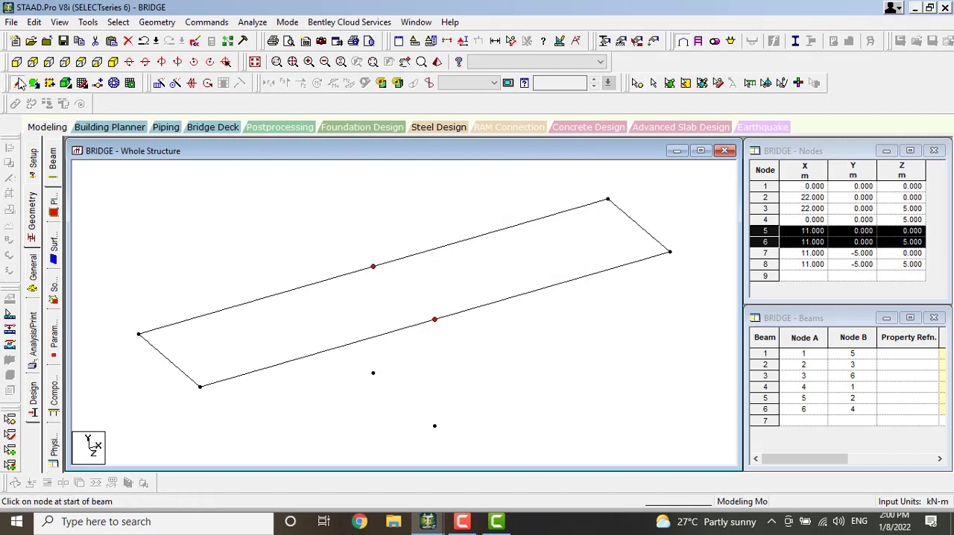
drag(373, 267, 374, 372)
drag(435, 322, 435, 425)
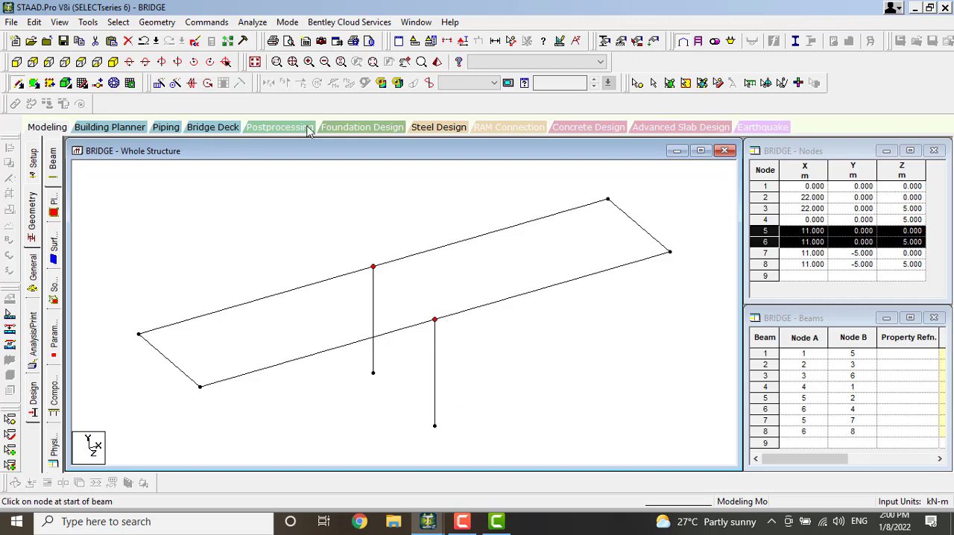
click(591, 62)
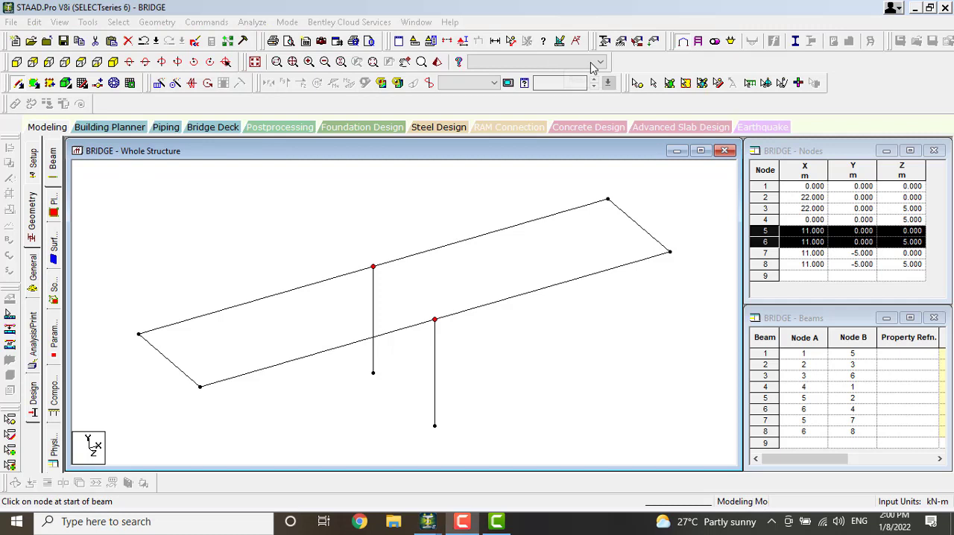
Mesh the rectangular deck between its four corner nodes with quadrilateral meshing, using quadrilateral elements and 10 divisions on every side
click(114, 83)
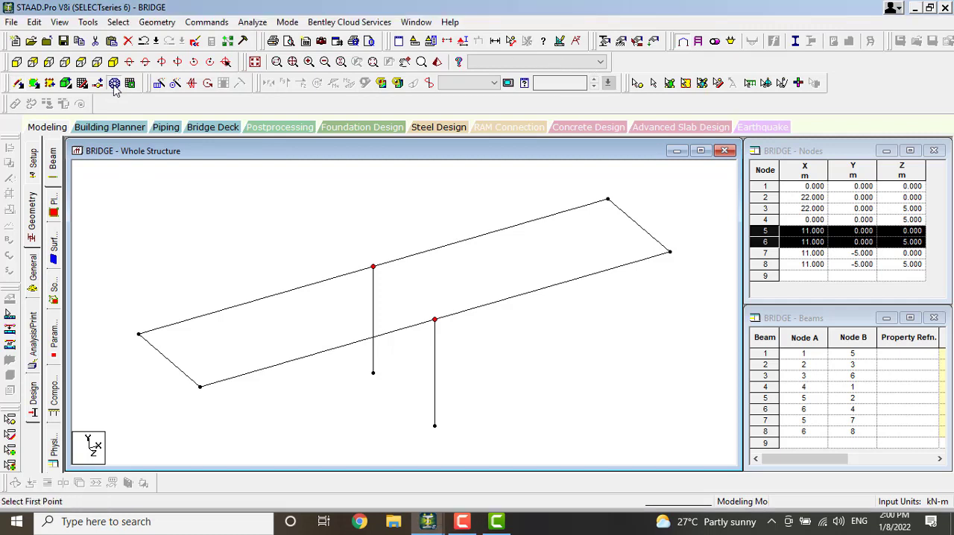
click(138, 335)
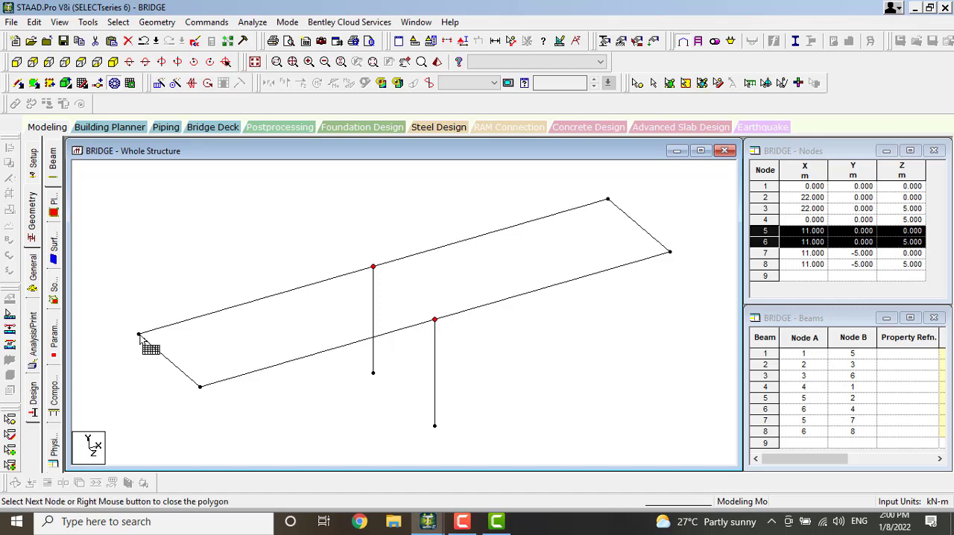
click(607, 201)
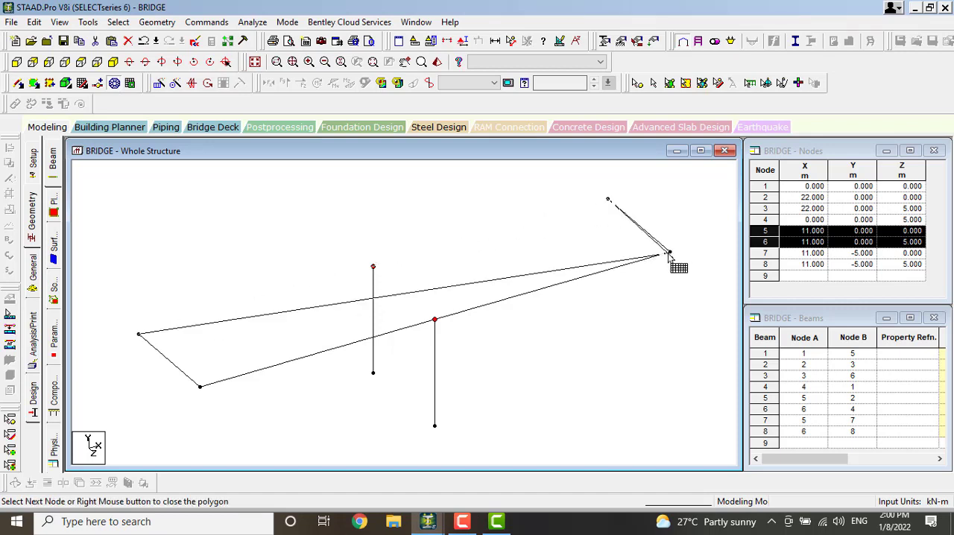
click(670, 254)
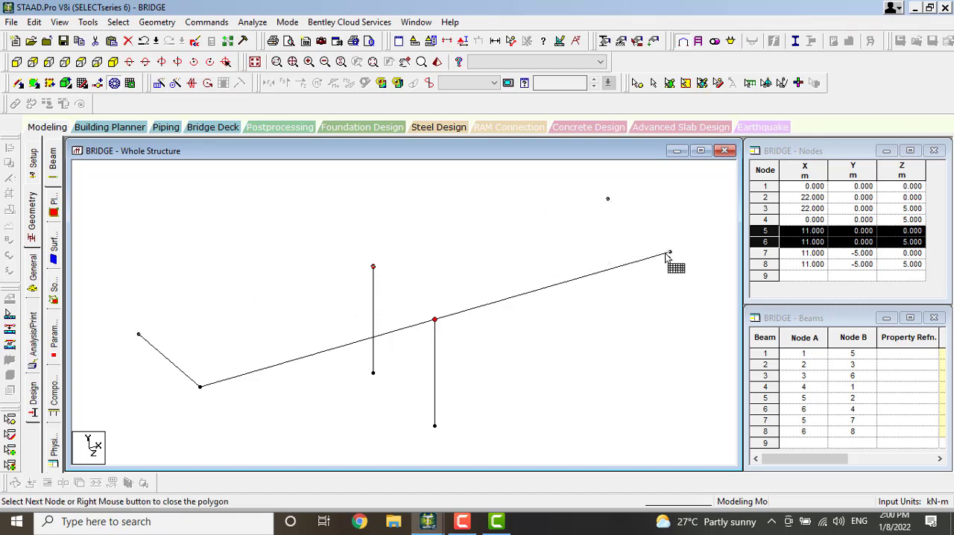
click(199, 386)
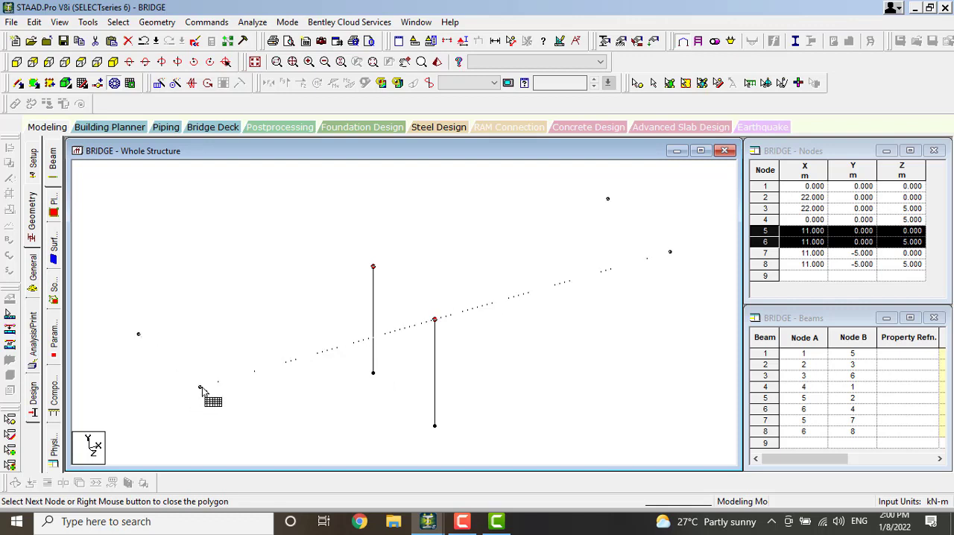
right_click(138, 339)
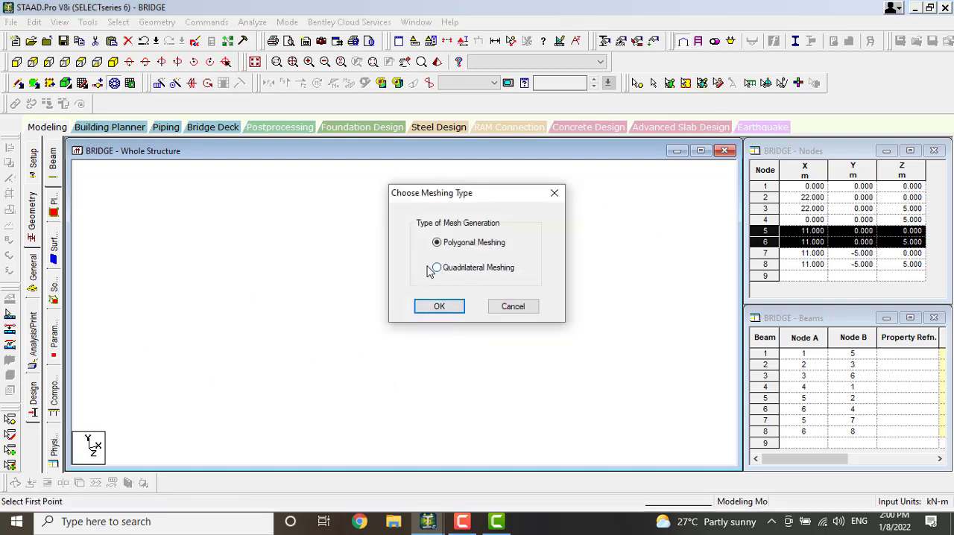
click(450, 308)
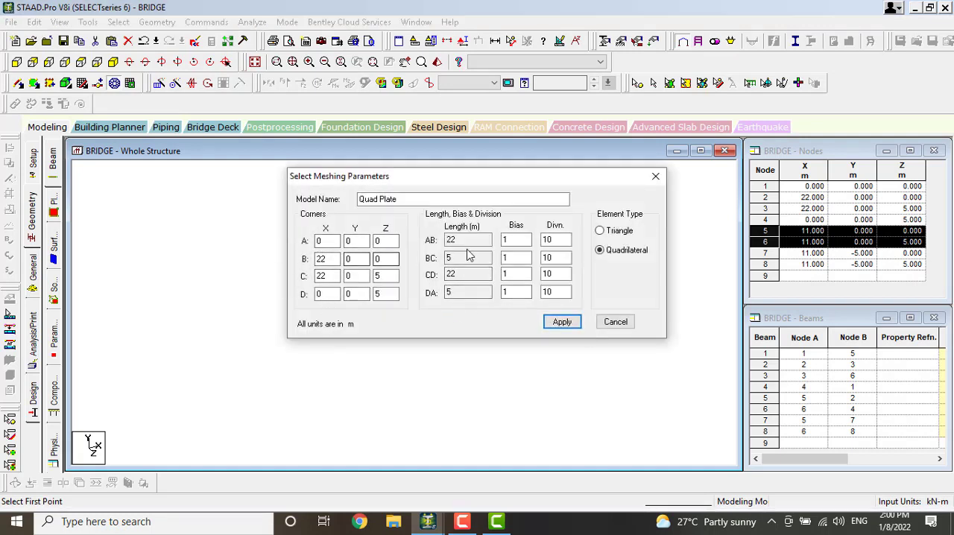
click(563, 323)
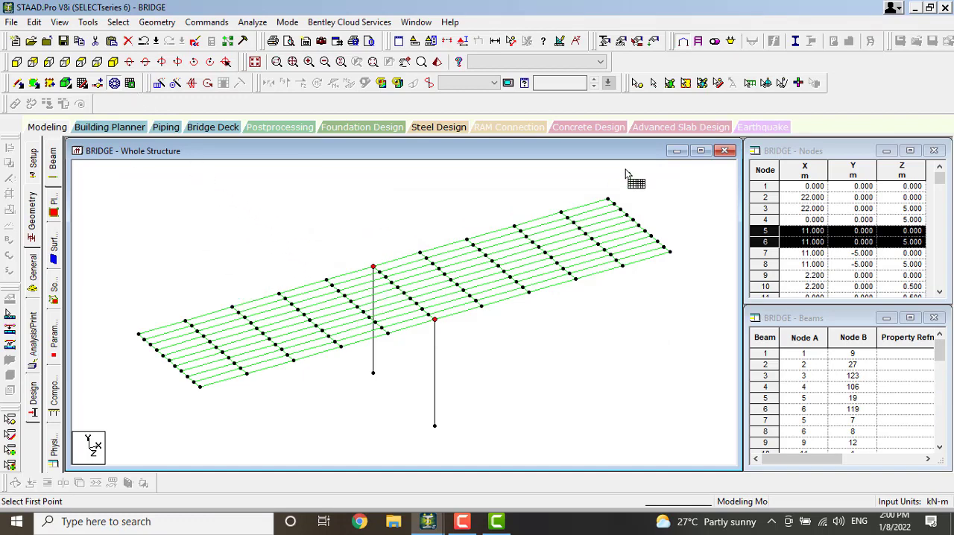
Copy the two mid-span deck-edge nodes above the columns with a Y offset of 5 m
click(637, 84)
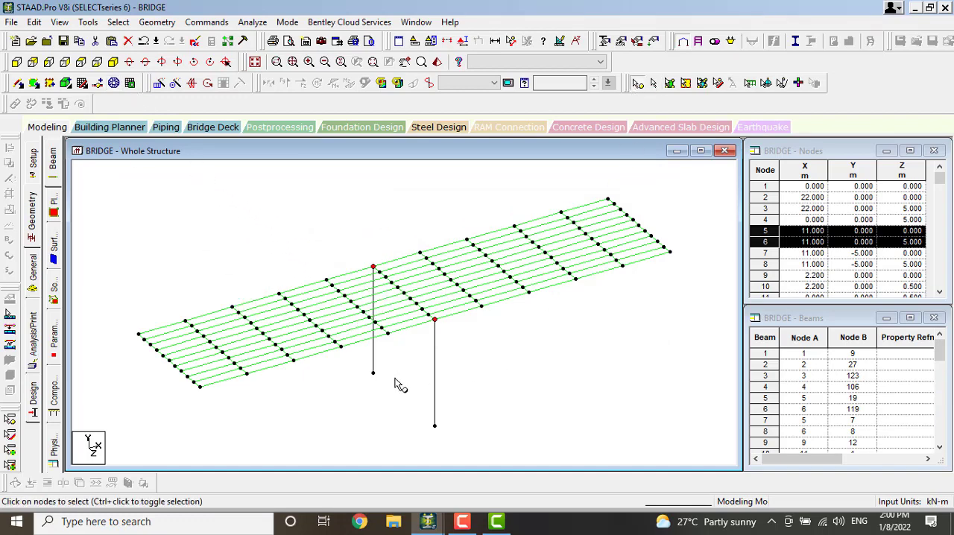
click(435, 321)
click(457, 343)
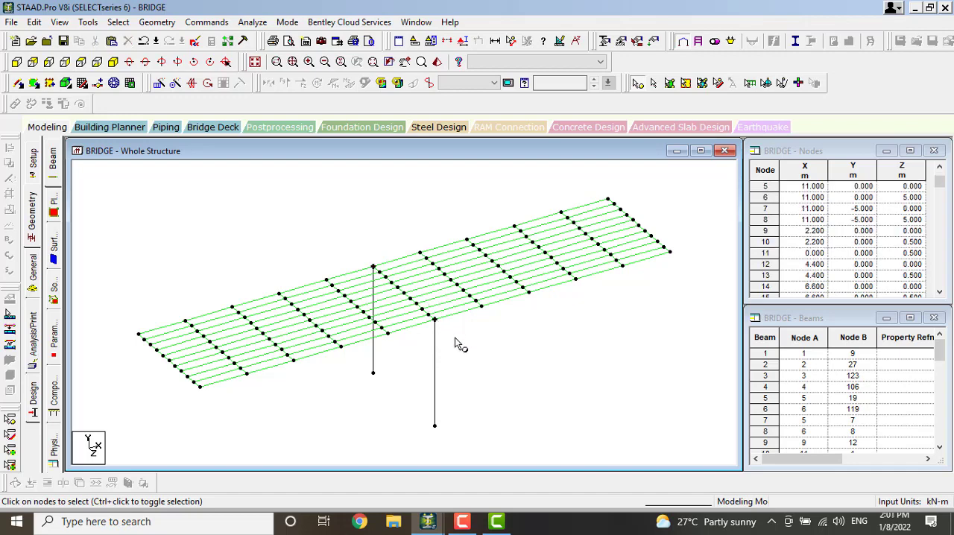
click(436, 321)
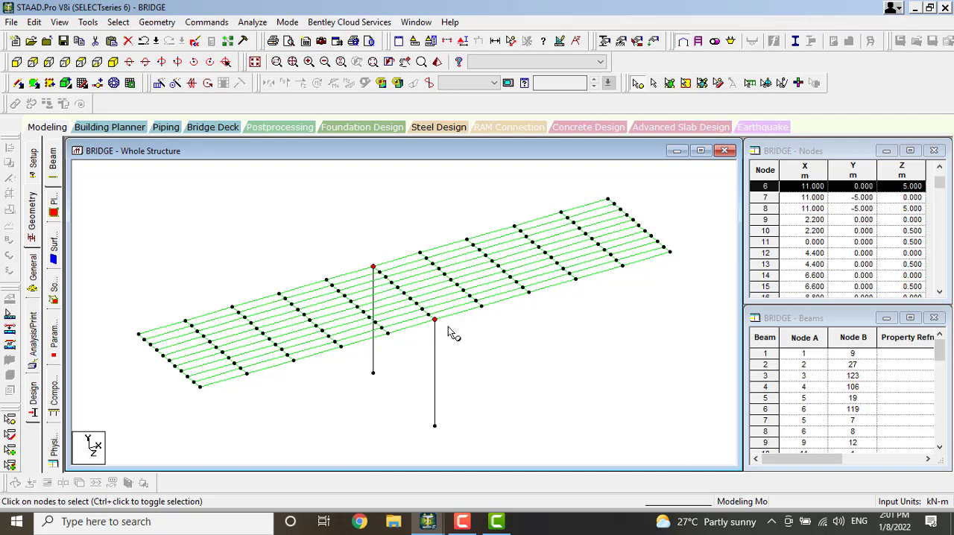
key(ctrl+v)
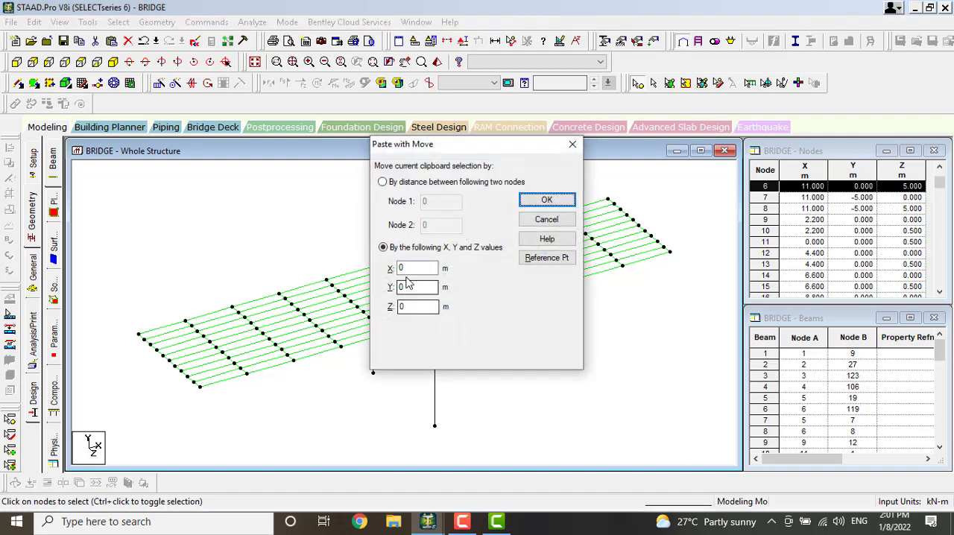
drag(410, 287, 387, 292)
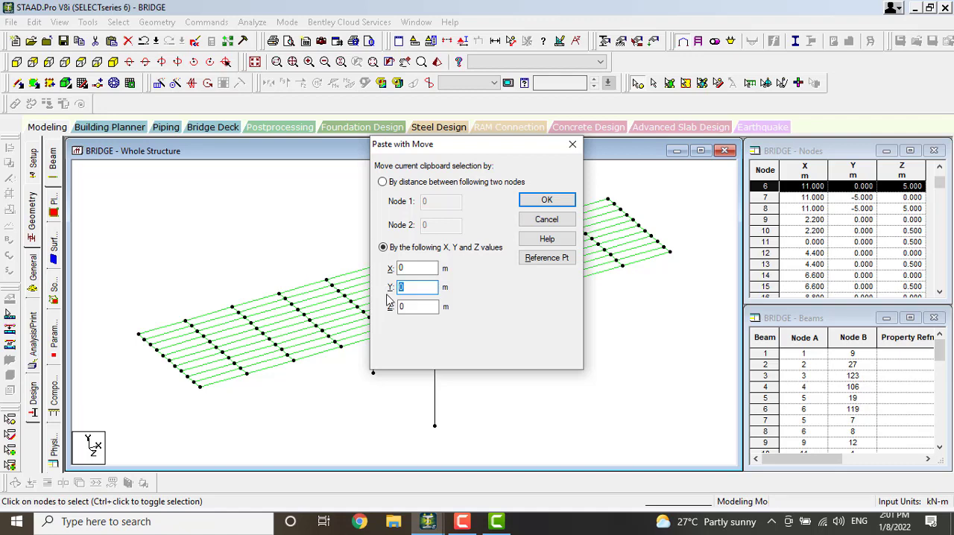
click(545, 202)
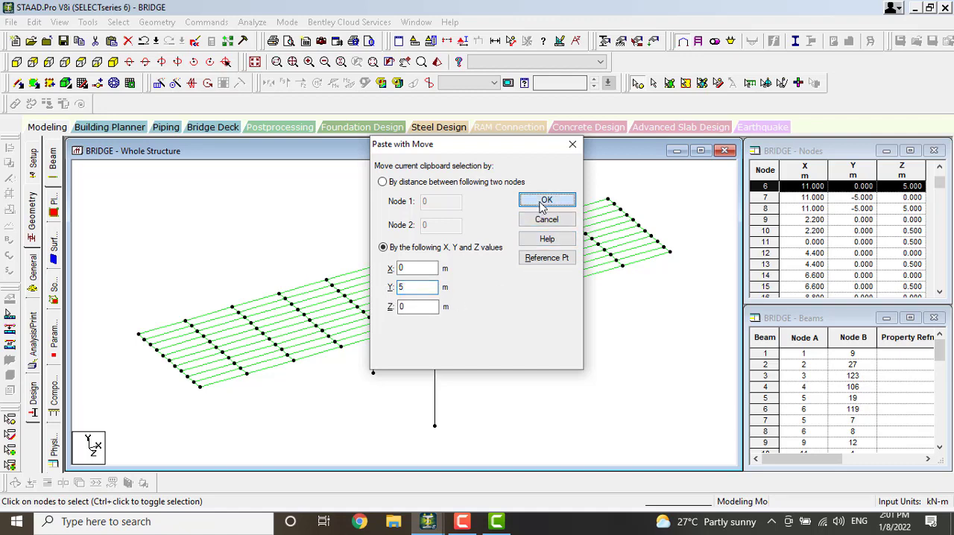
Add two vertical tower members connecting each raised node to the mid-span deck node directly below it
click(18, 83)
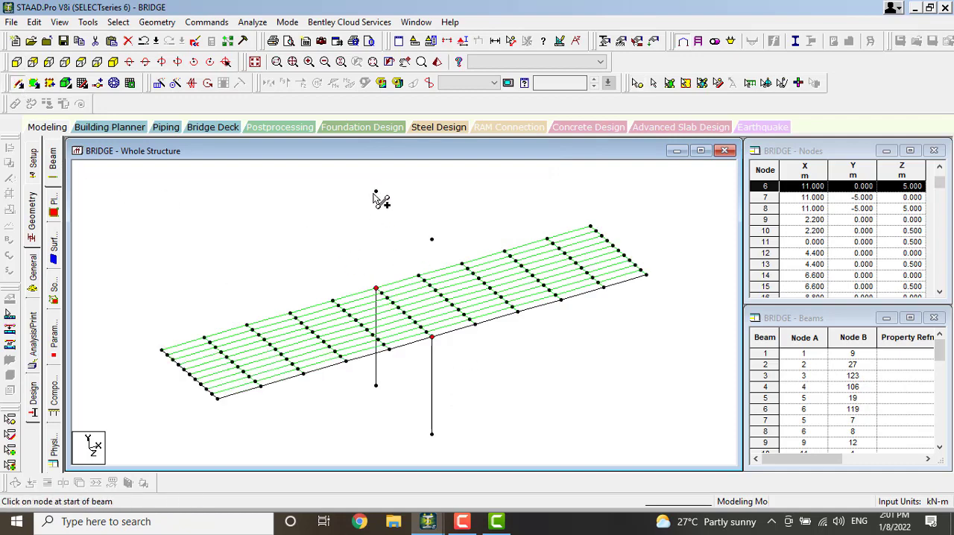
drag(375, 192, 376, 289)
drag(432, 239, 432, 337)
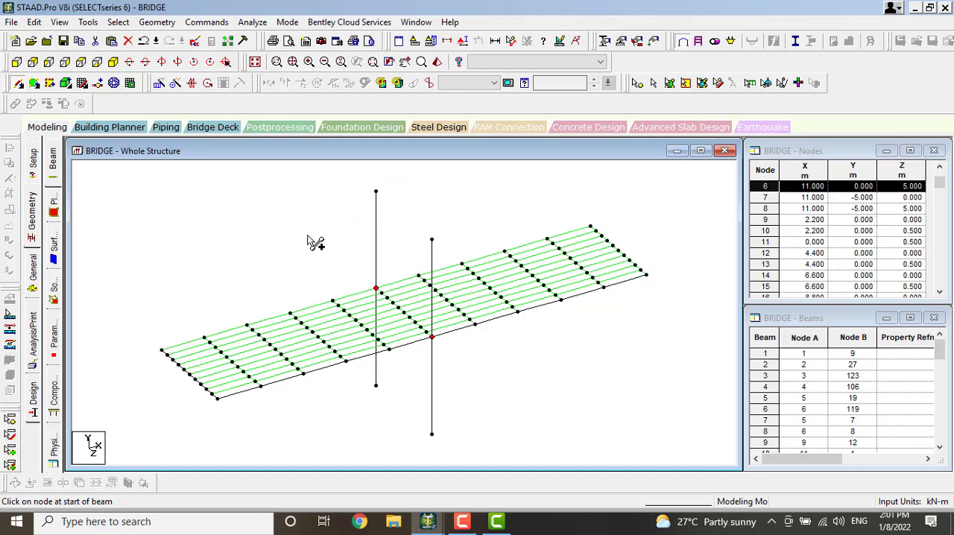
Add ten inclined cable members connecting the Z = 0 tower's top node to every deck-edge node on that side except the mid-span node
drag(161, 349, 376, 193)
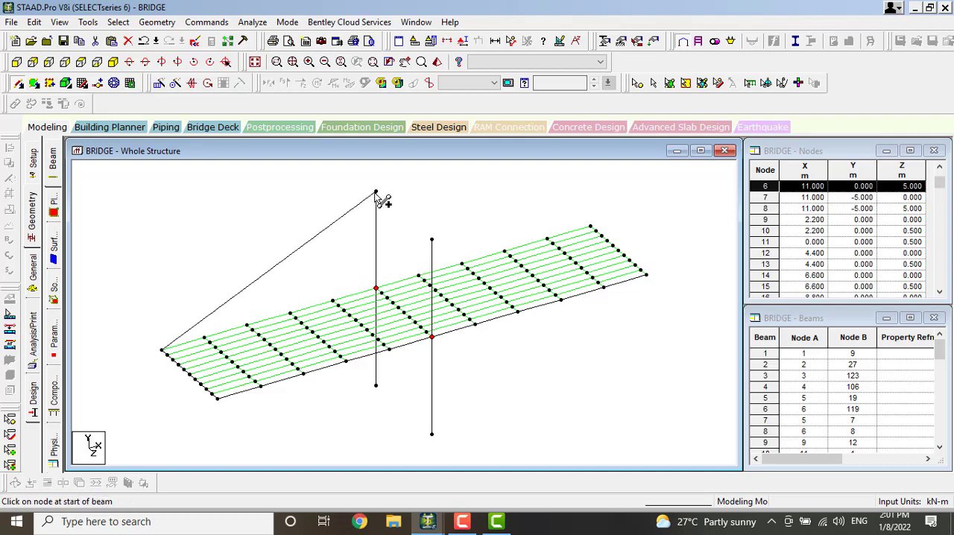
drag(205, 339, 376, 193)
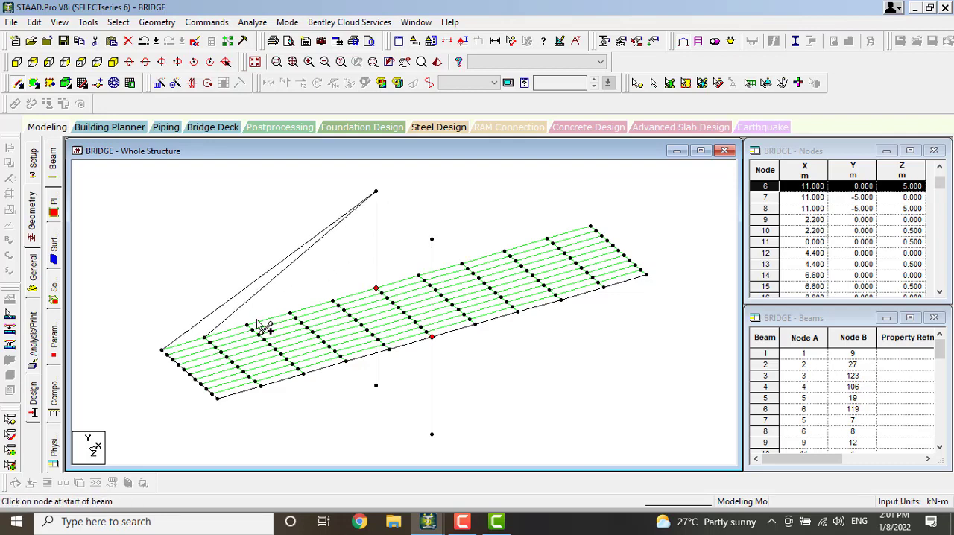
drag(247, 326, 377, 194)
drag(291, 314, 376, 193)
drag(333, 302, 420, 276)
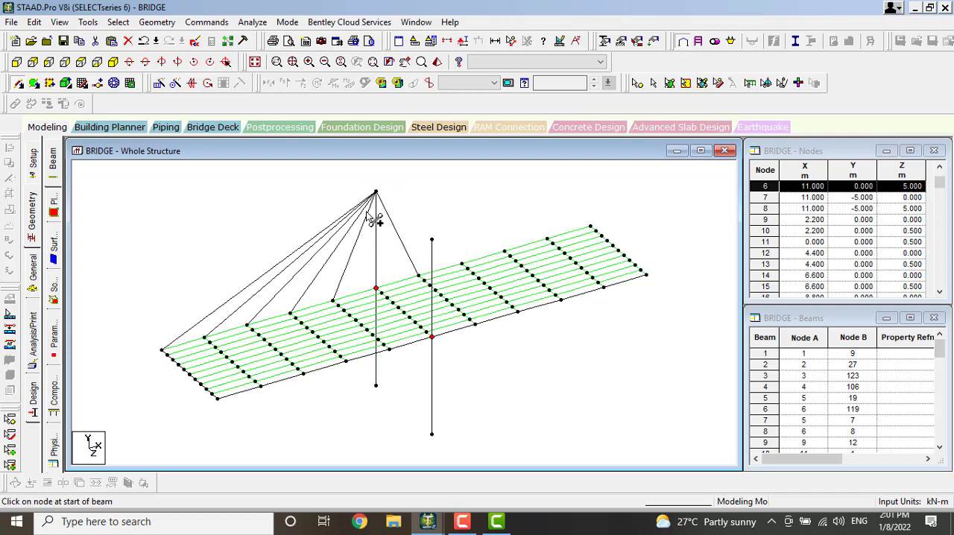
mouse_move(377, 194)
mouse_down()
mouse_move(469, 271)
mouse_move(462, 265)
mouse_up()
drag(386, 200, 506, 252)
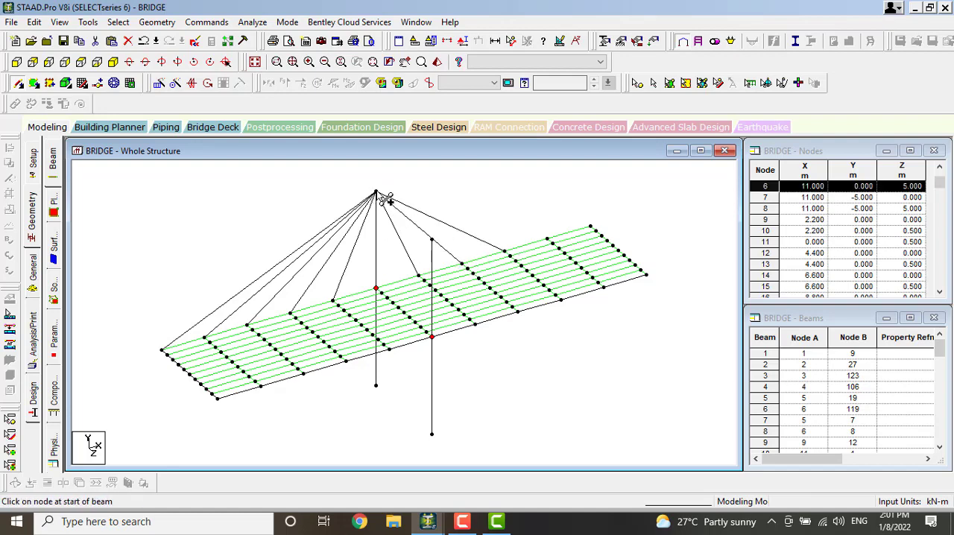
drag(377, 193, 549, 240)
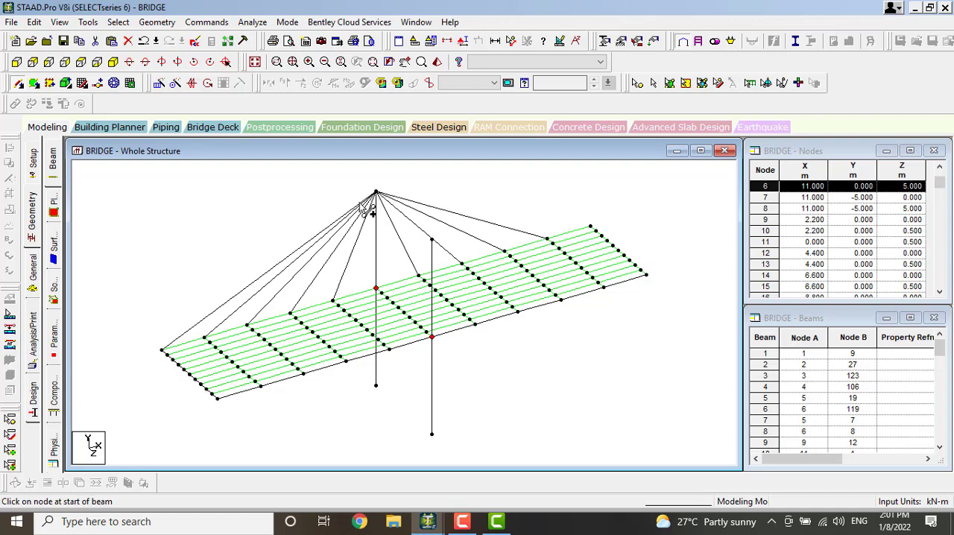
drag(377, 194, 591, 226)
Add ten inclined cable members connecting the Z = 5 m tower's top node to every deck-edge node on that side except the mid-span node
mouse_move(431, 240)
mouse_down()
mouse_move(457, 316)
mouse_move(472, 322)
mouse_up()
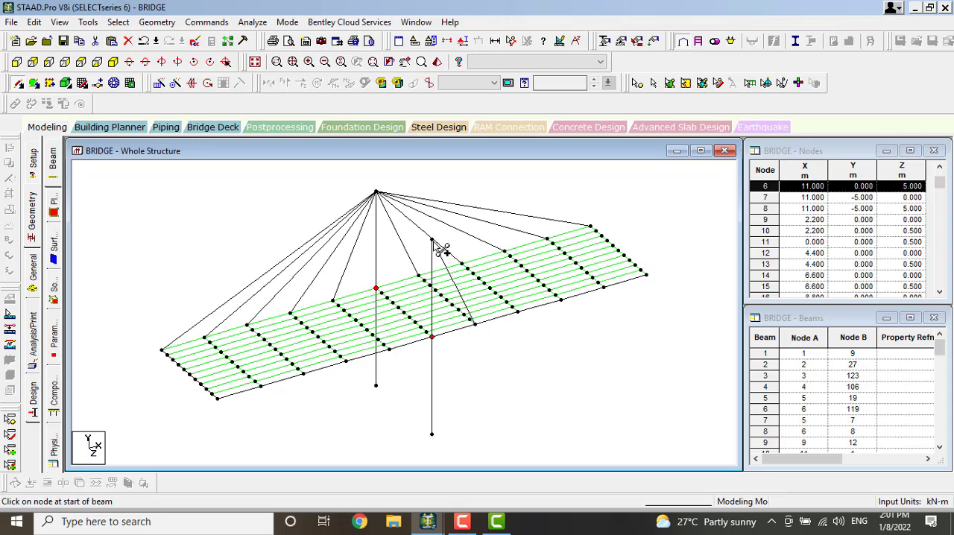
drag(432, 240, 517, 312)
drag(437, 243, 562, 301)
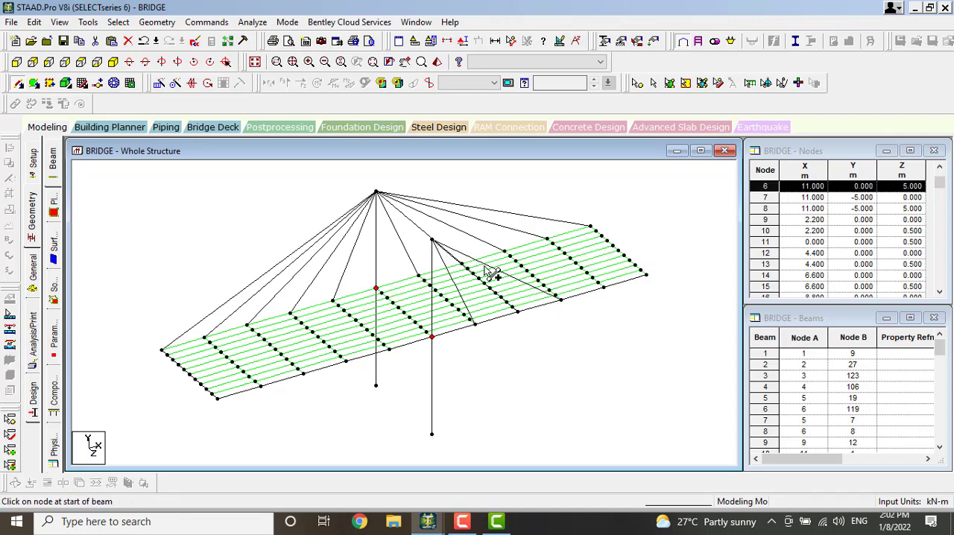
drag(443, 246, 603, 296)
drag(437, 241, 646, 275)
drag(437, 243, 388, 347)
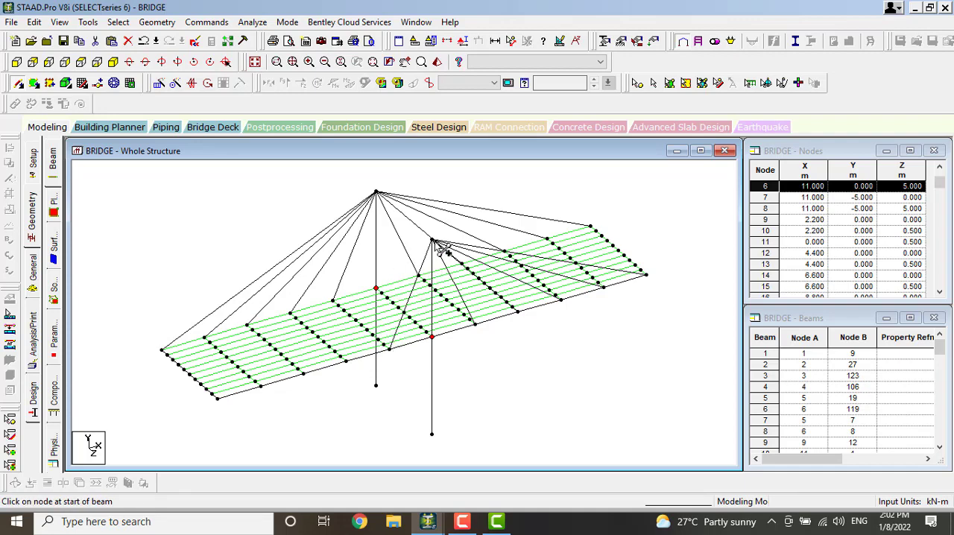
drag(437, 245, 344, 360)
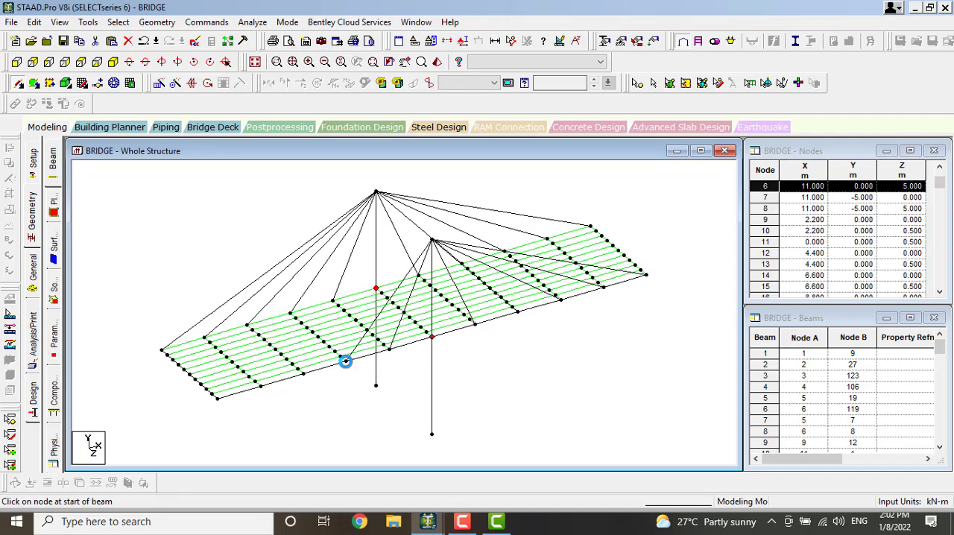
drag(438, 244, 303, 374)
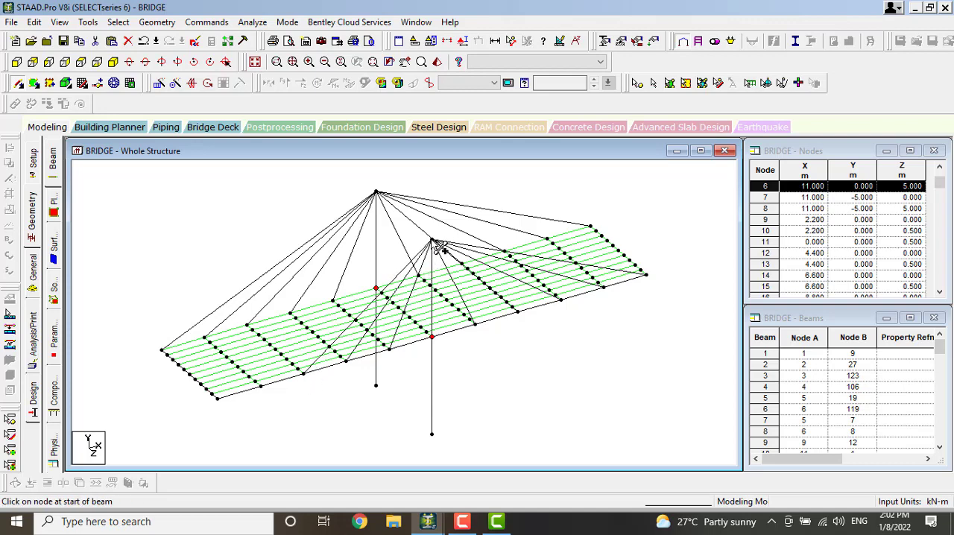
drag(435, 238, 261, 386)
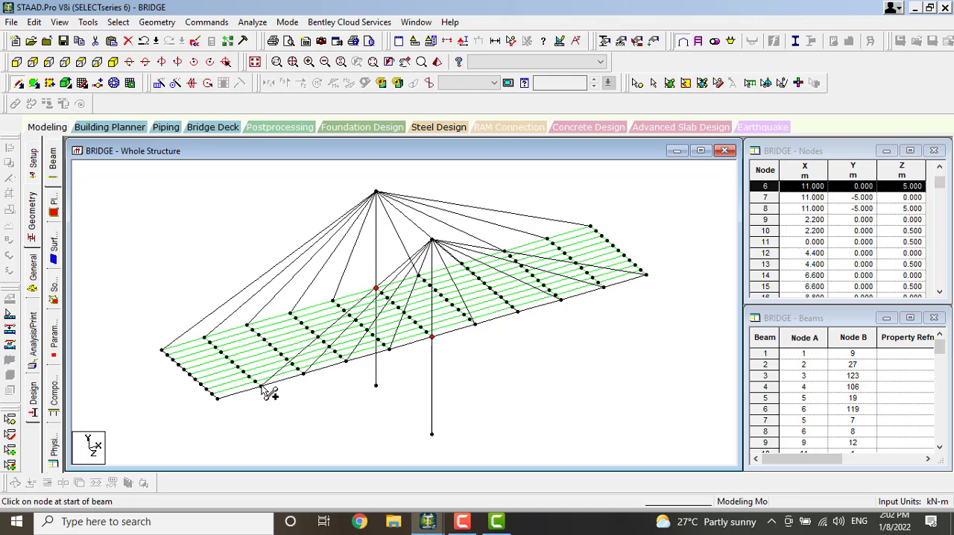
drag(440, 244, 220, 400)
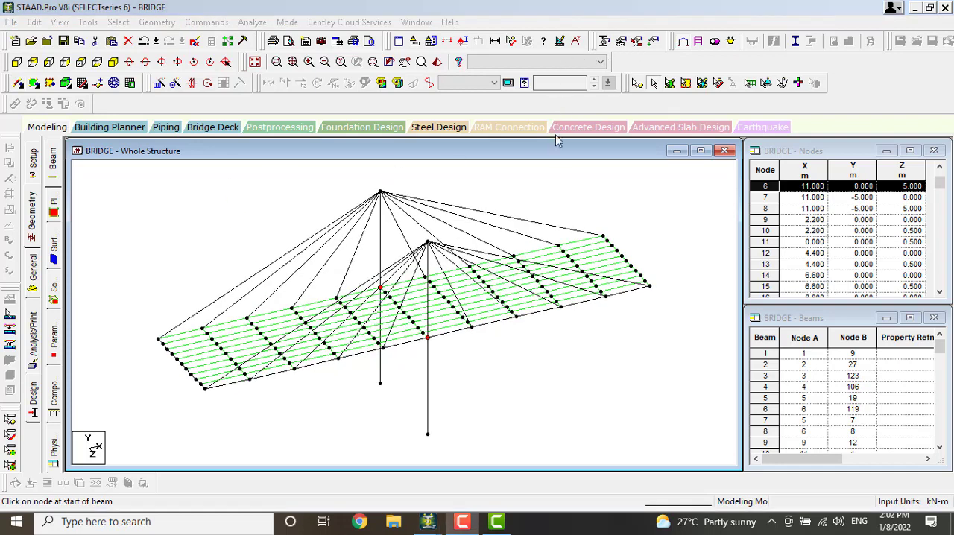
Examine the bridge's towers, cable members and meshed deck from all sides by rotating the model about its vertical axis
click(569, 311)
key(Left)
key(Left)
key(Left)
key(Left)
key(Left)
key(Left)
key(Left)
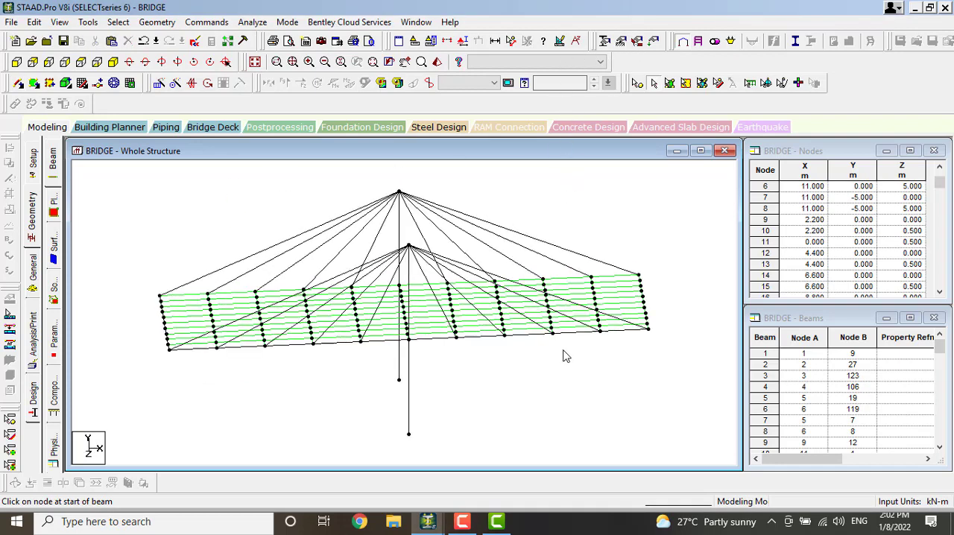
key(Left)
key(Left)
key(Left)
key(Left)
key(Left)
key(Left)
key(Left)
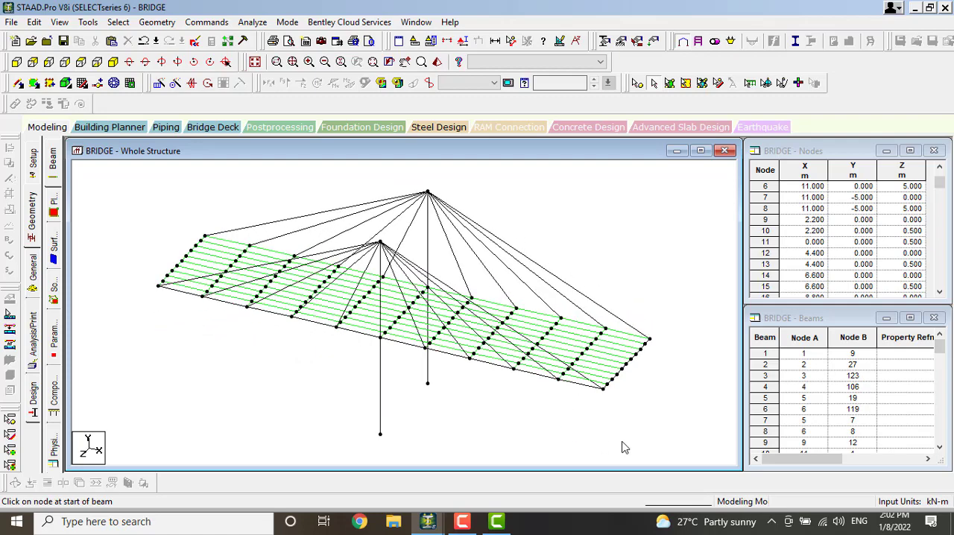
key(Left)
key(Left)
key(Left)
key(Left)
key(Left)
key(Left)
key(Left)
key(Left)
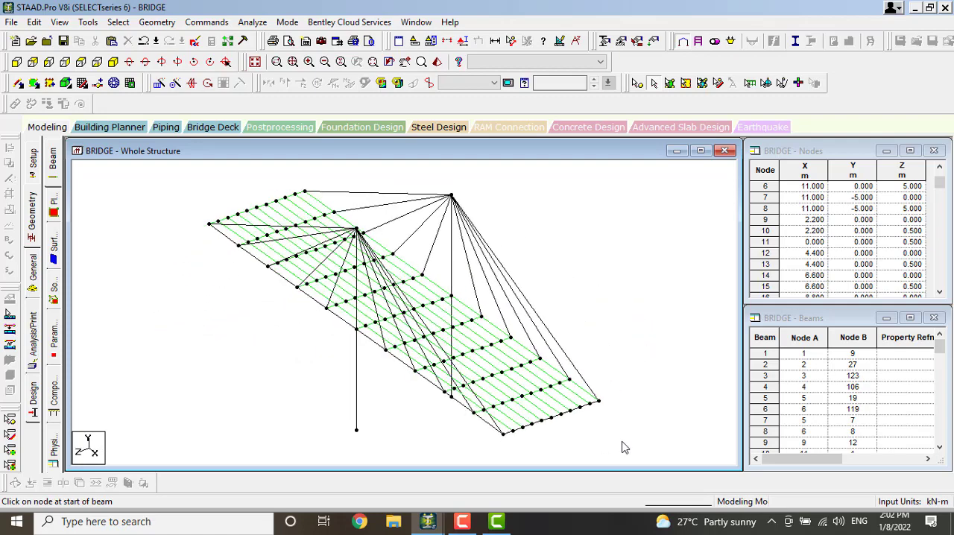
key(Left)
key(Left)
key(Left)
key(Left)
key(Left)
key(Left)
key(Left)
key(Left)
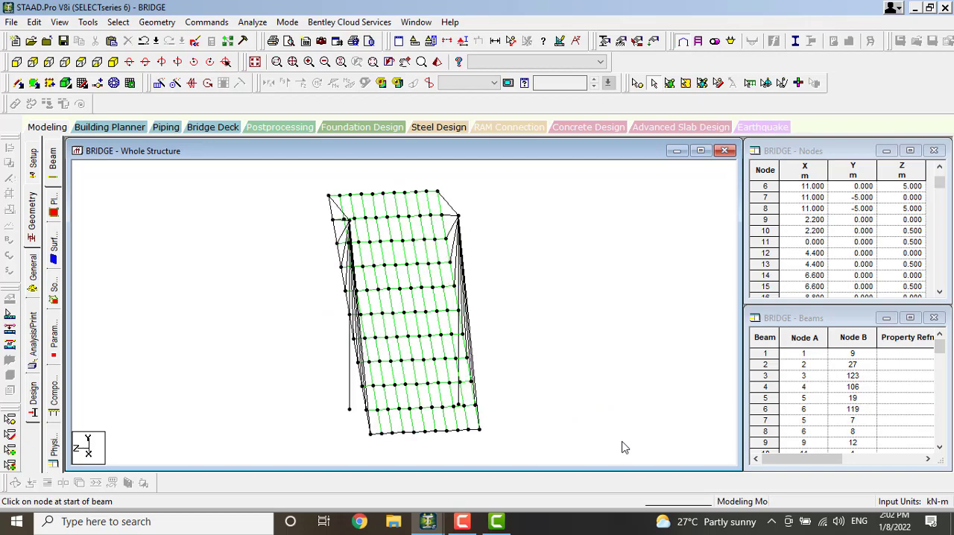
key(Left)
key(Left)
key(Left)
key(Left)
key(Left)
key(Left)
key(Left)
key(Left)
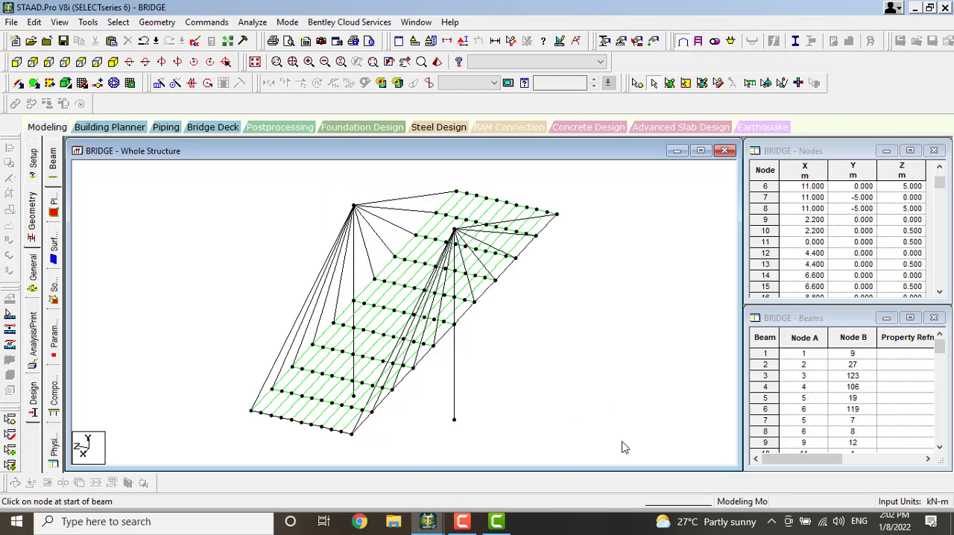
key(Left)
key(Left)
key(Left)
key(Left)
key(Left)
key(Left)
key(Left)
key(Left)
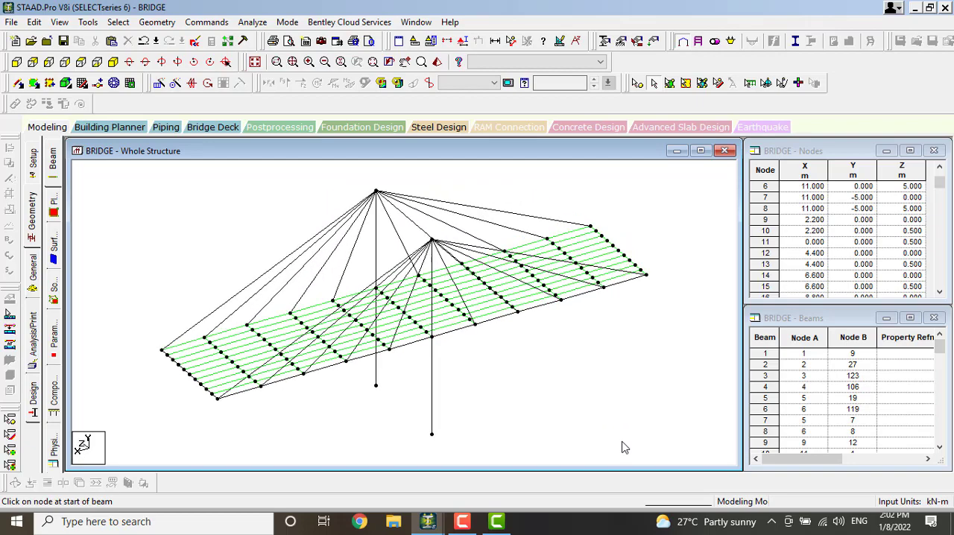
key(Left)
key(Left)
key(Left)
key(Left)
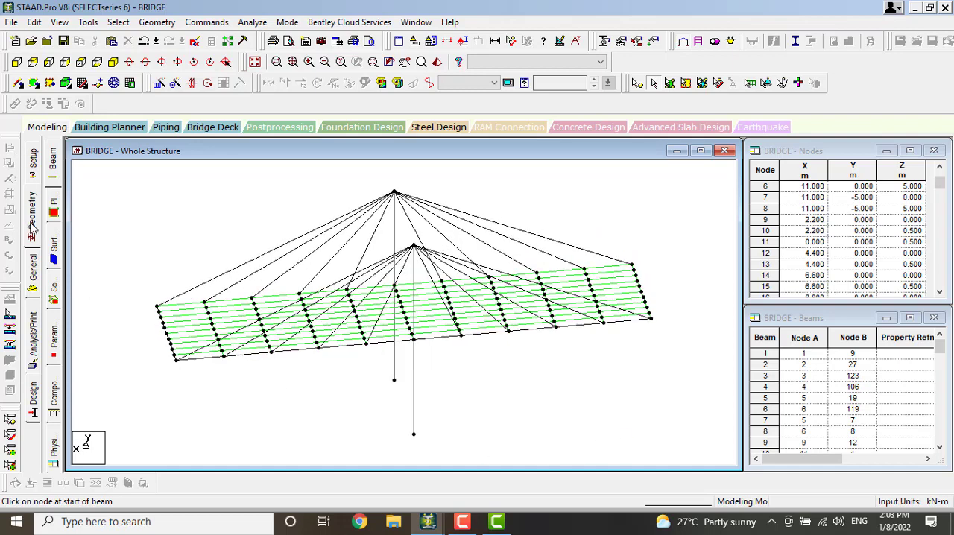
Define a circular concrete section with a 0.45 m diameter in the general member properties
click(34, 286)
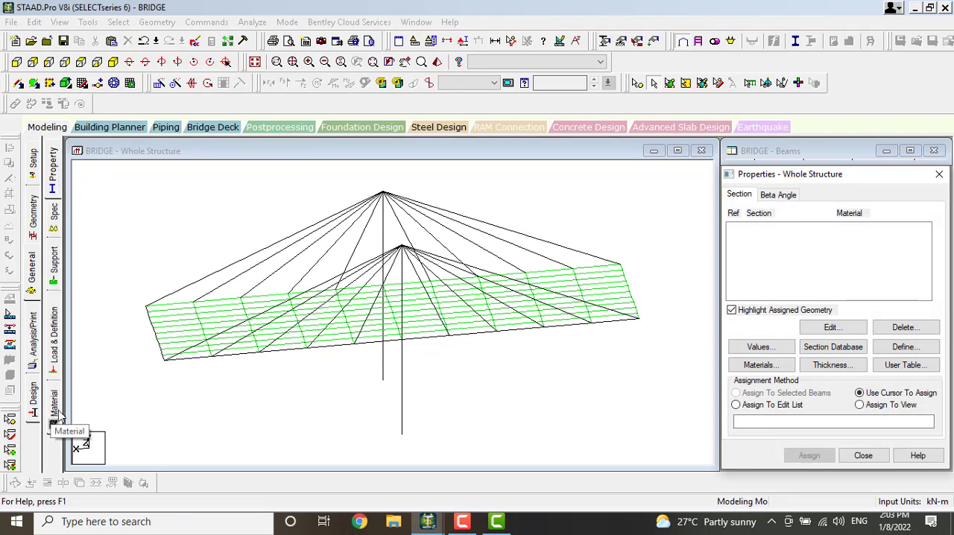
click(52, 168)
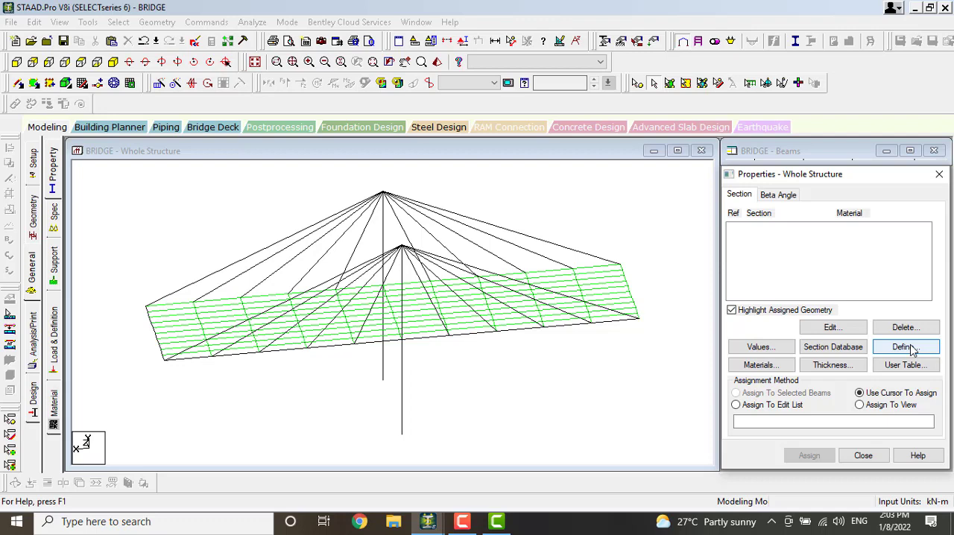
click(907, 347)
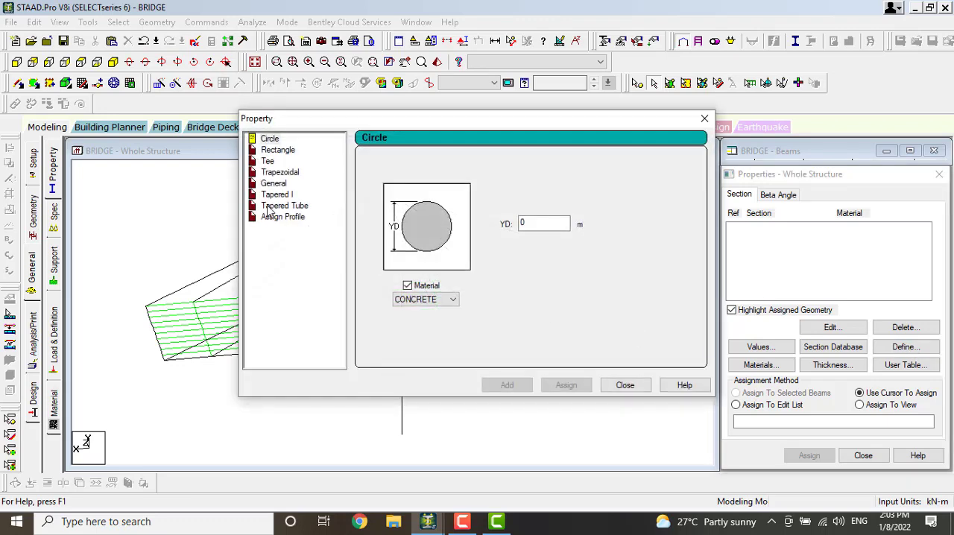
click(273, 139)
drag(525, 223, 517, 225)
text(1)
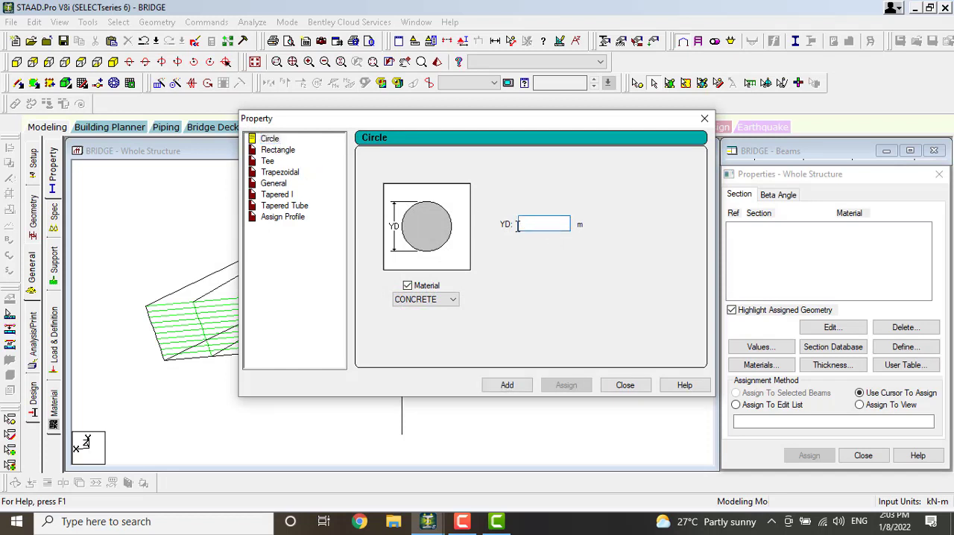
click(576, 60)
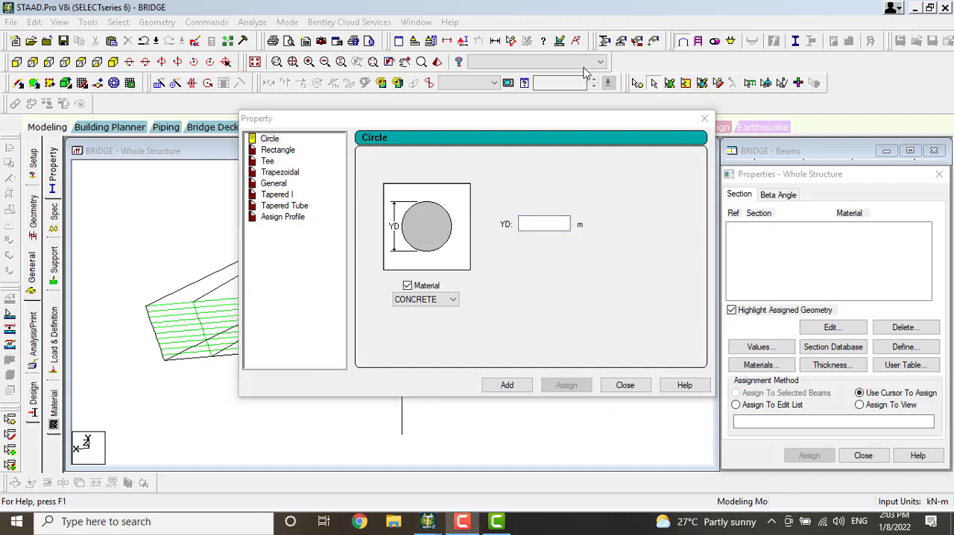
click(535, 224)
text(0.45)
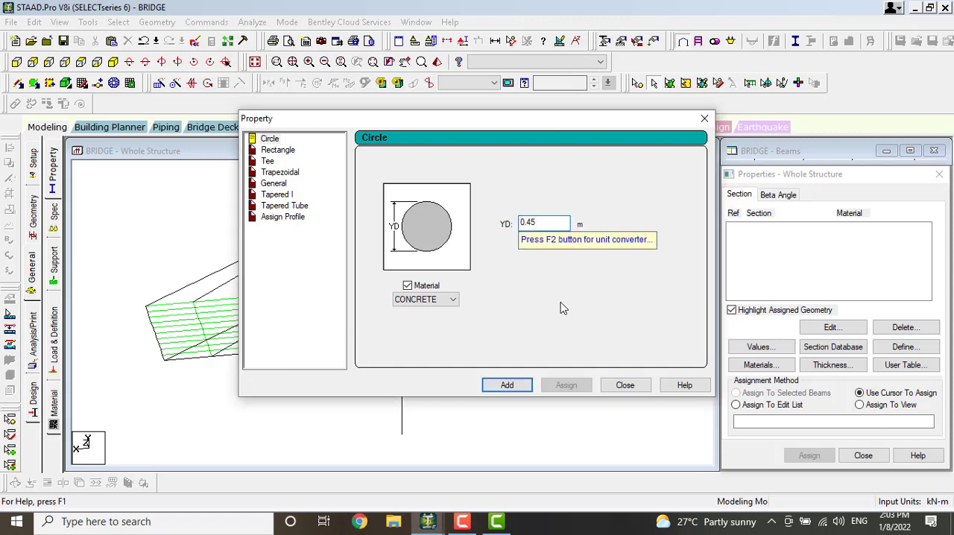
click(507, 385)
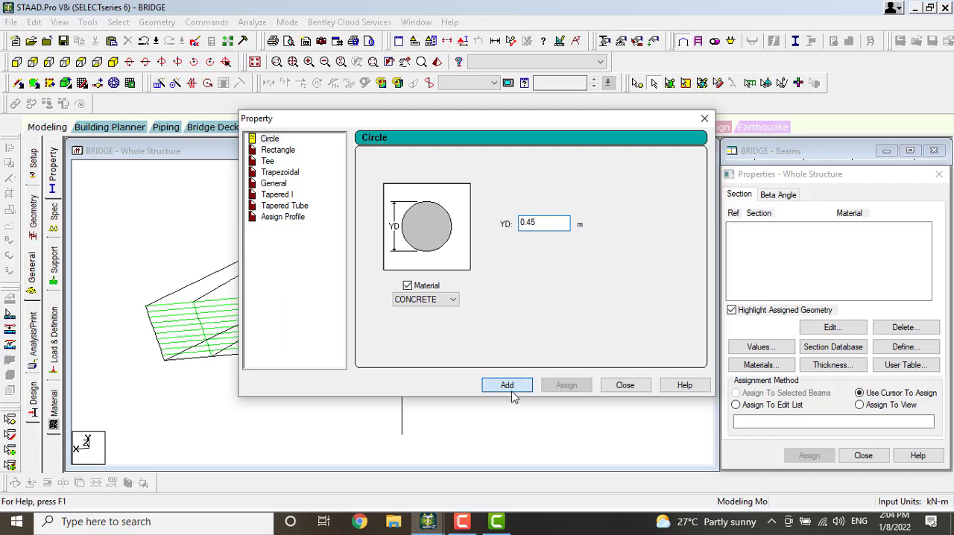
Define a rectangular concrete section with YD 0.3 m and ZD 0.3 m
click(277, 150)
double_click(522, 214)
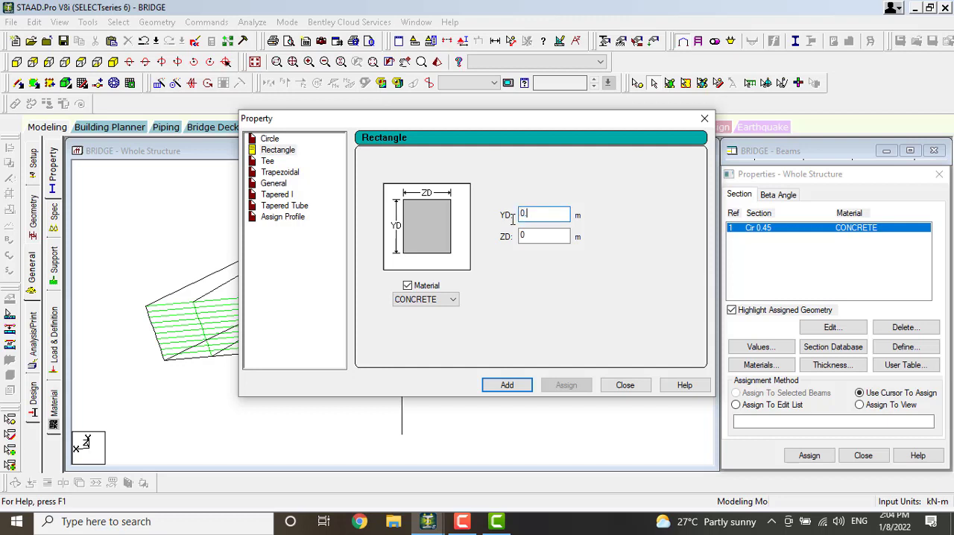
text(0.3)
double_click(524, 234)
text(0.3)
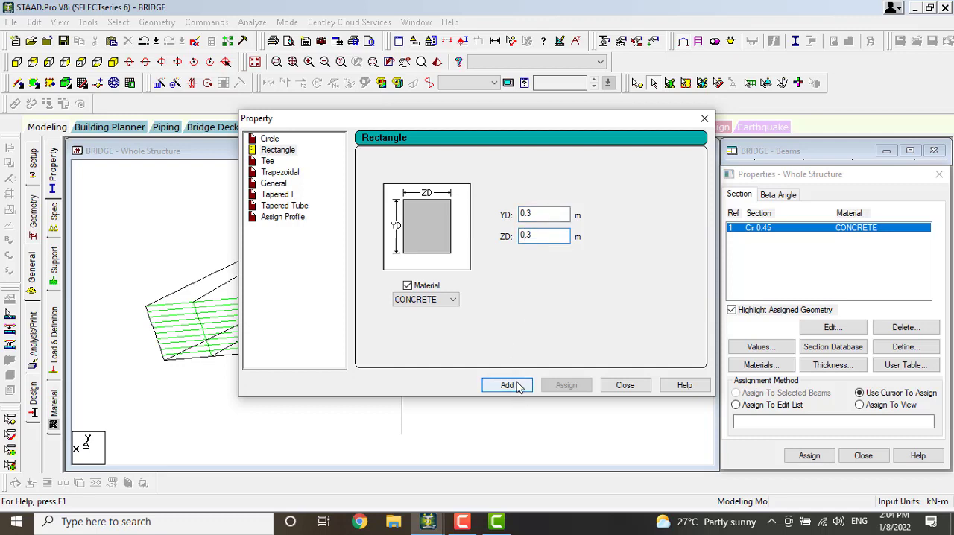
click(514, 385)
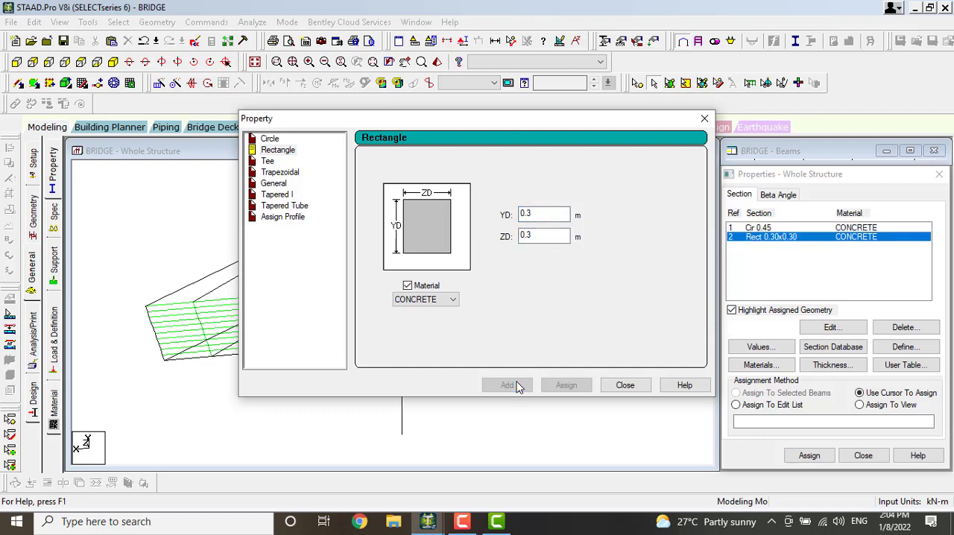
click(624, 385)
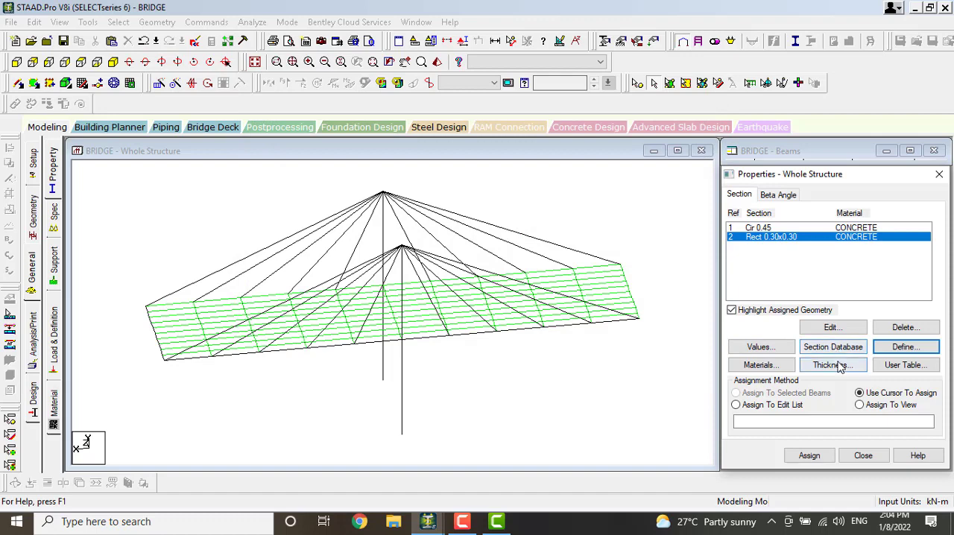
Define a concrete plate element thickness of 0.25 m at all four nodes
click(832, 365)
click(571, 204)
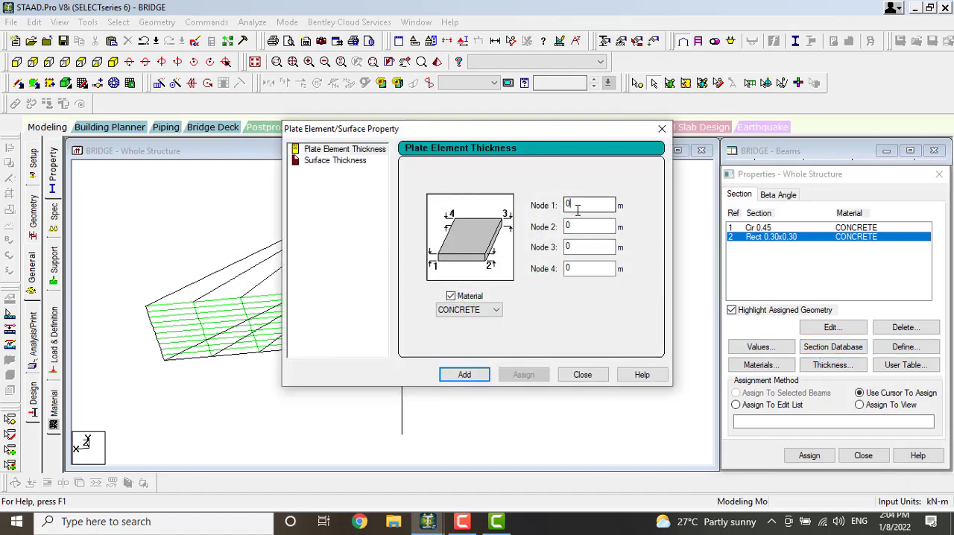
text(.1)
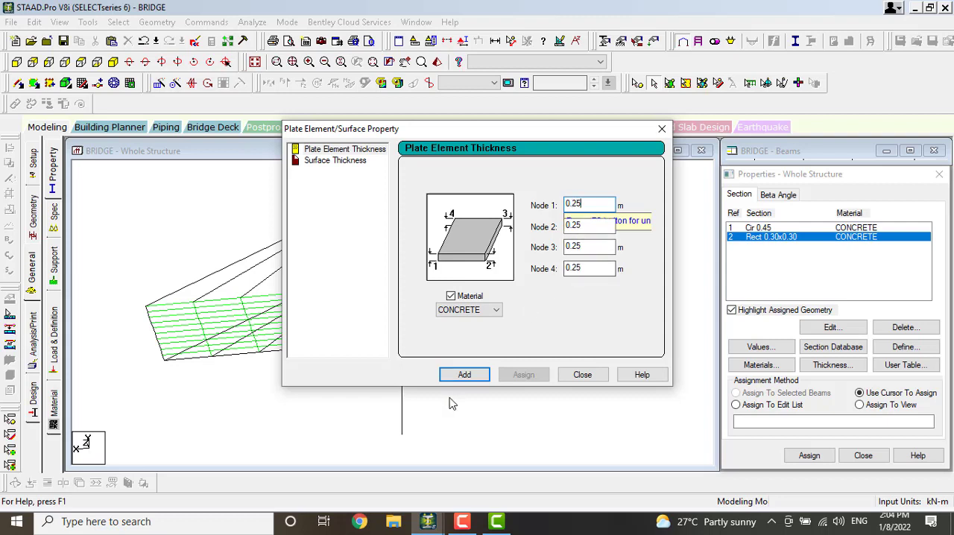
click(476, 374)
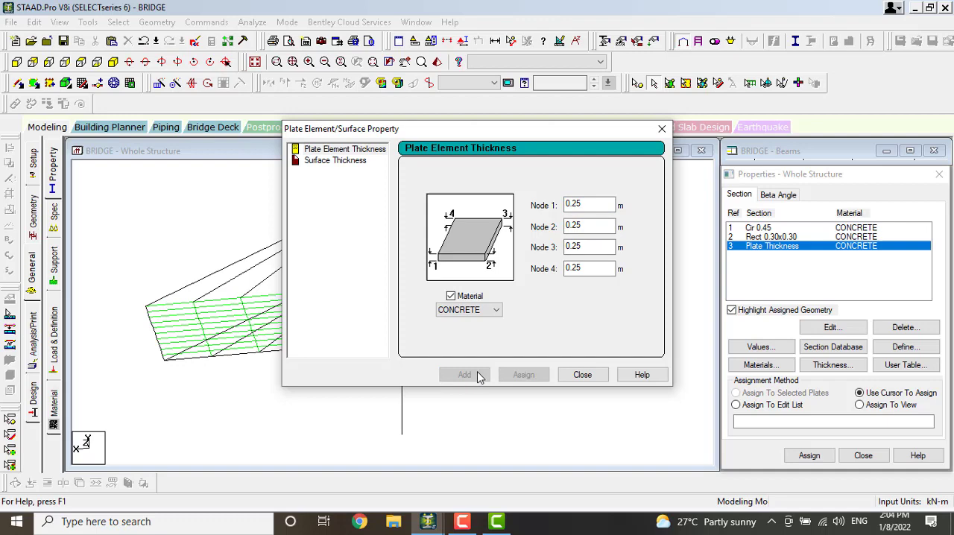
click(583, 375)
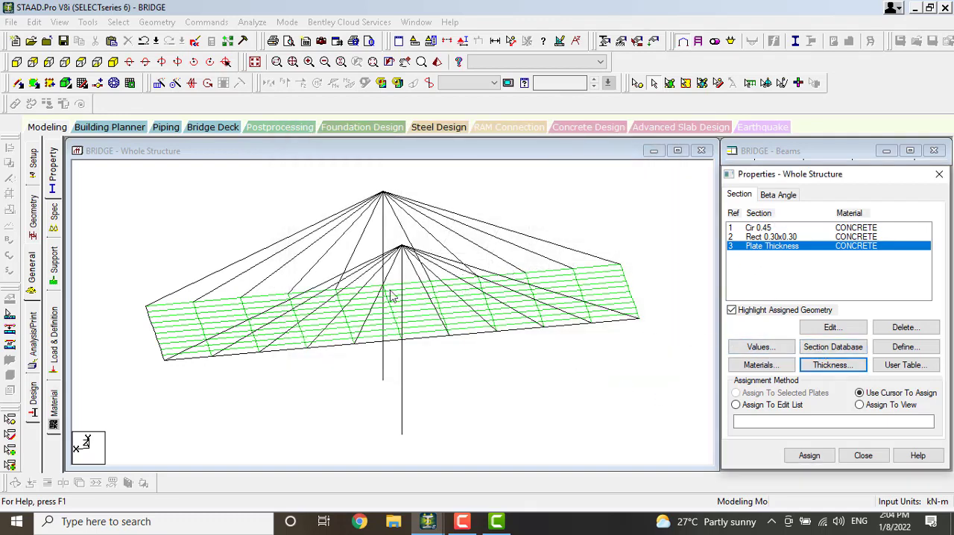
Add the Indian steel angle ISA135x65x12 as a single section from the section database
click(828, 349)
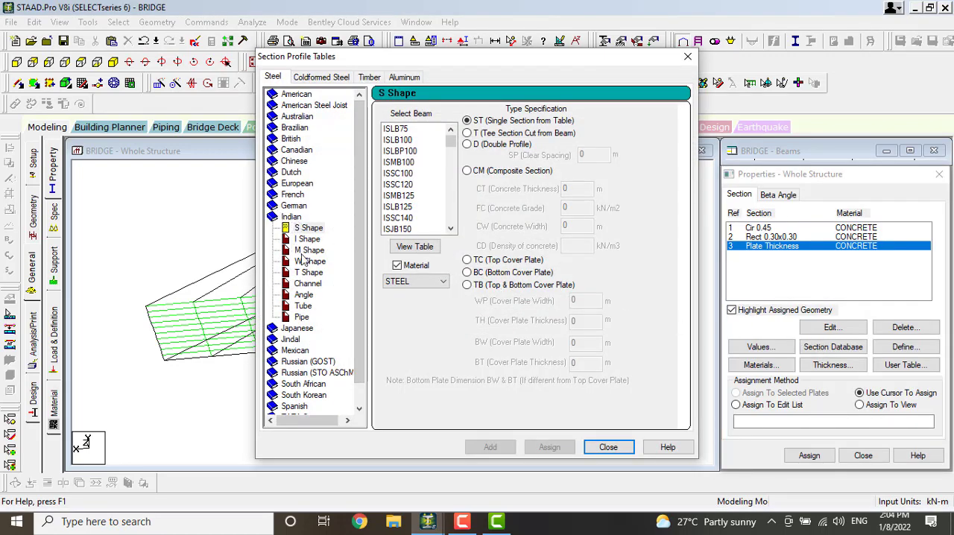
click(304, 295)
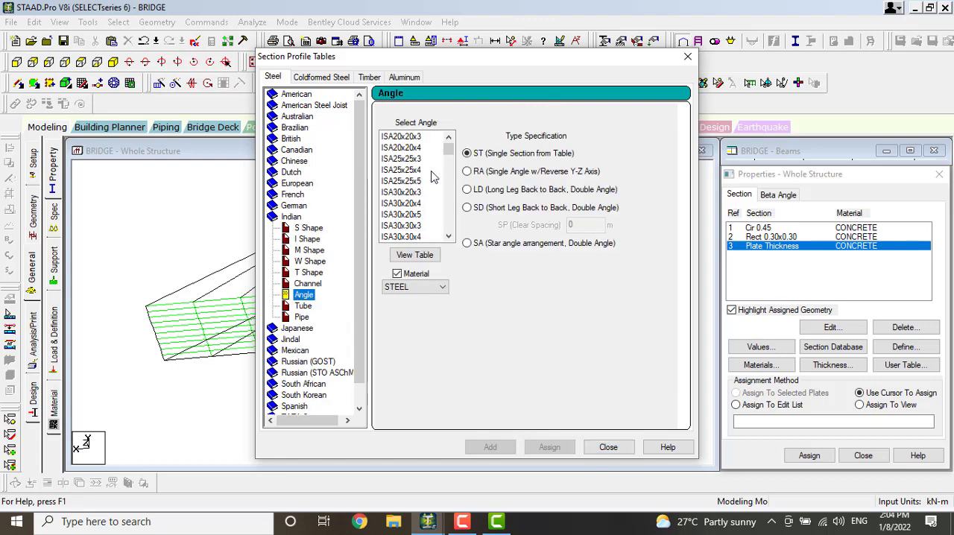
scroll(414, 212, down, 2)
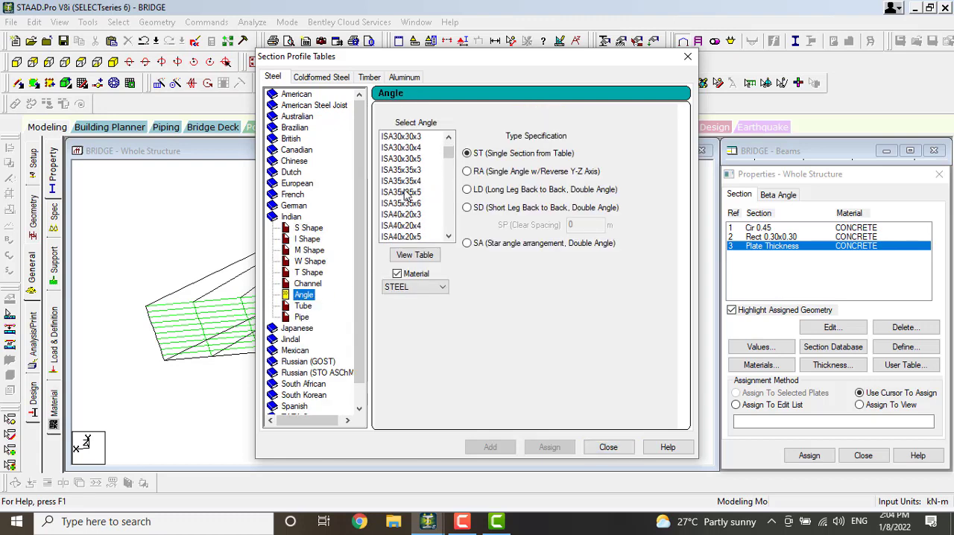
scroll(406, 195, down, 10)
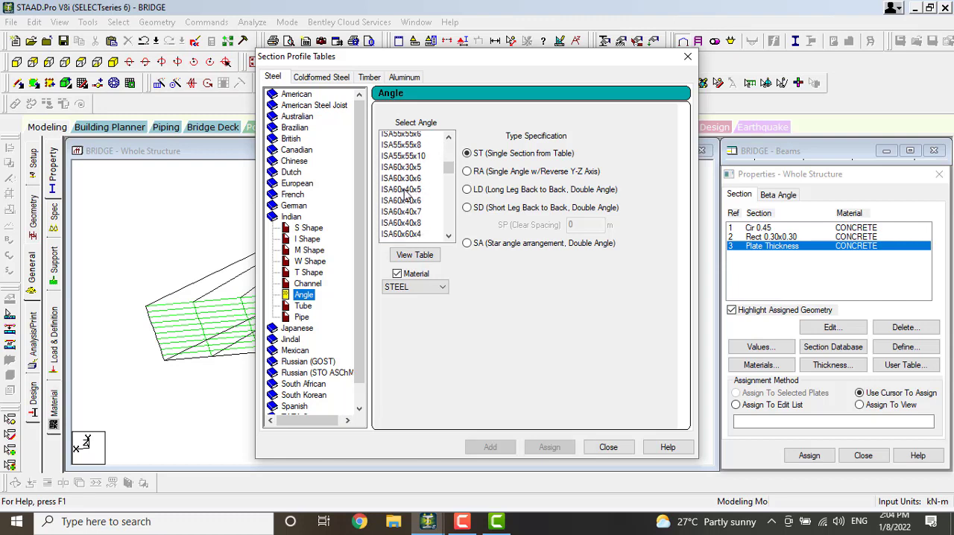
scroll(407, 195, down, 5)
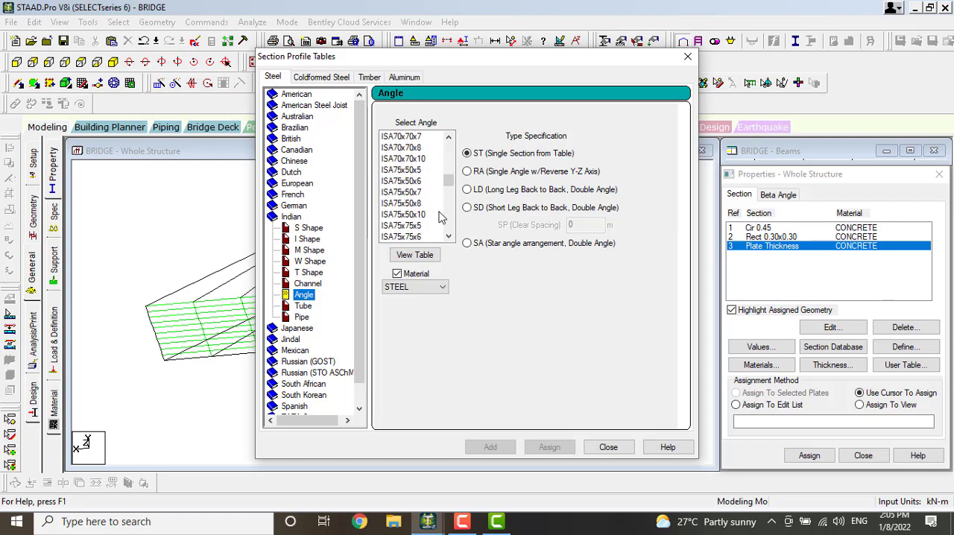
drag(447, 181, 451, 215)
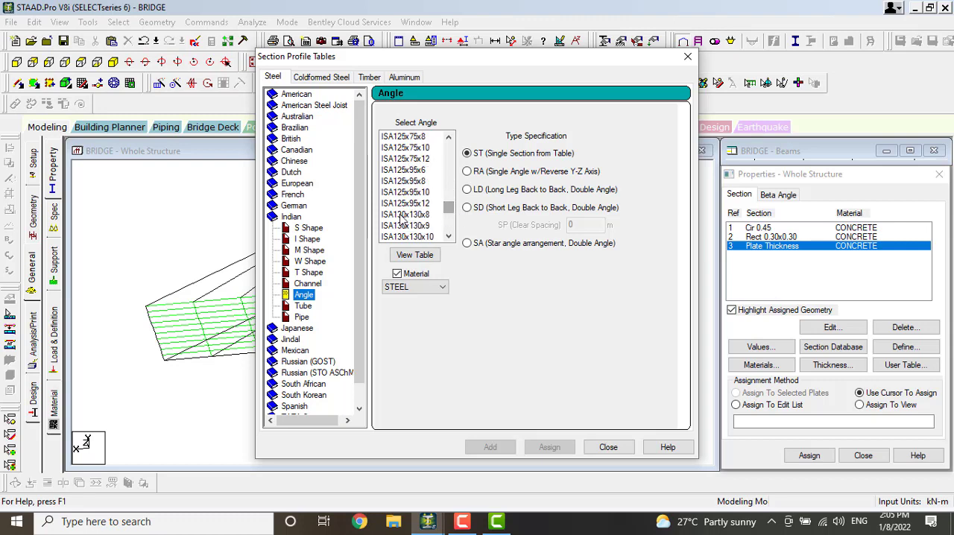
scroll(401, 216, down, 2)
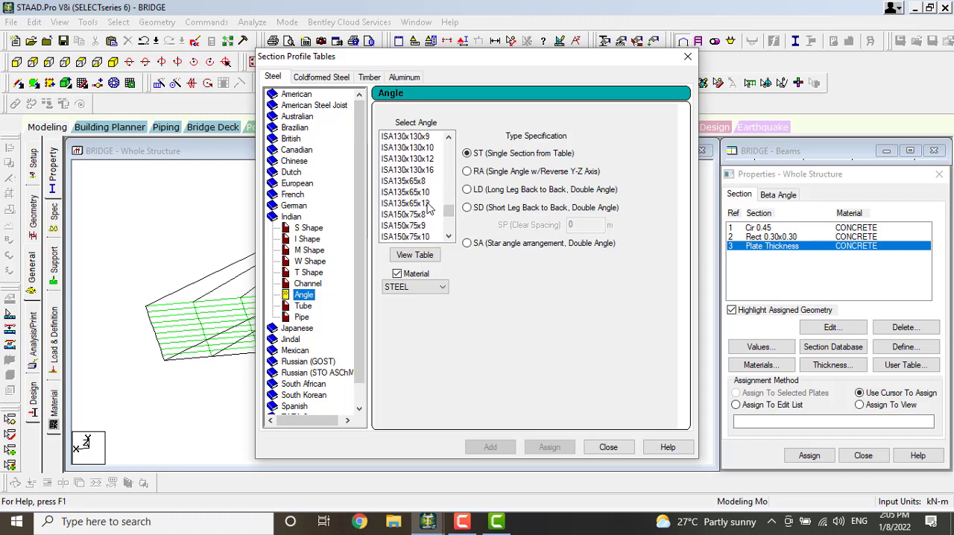
click(428, 203)
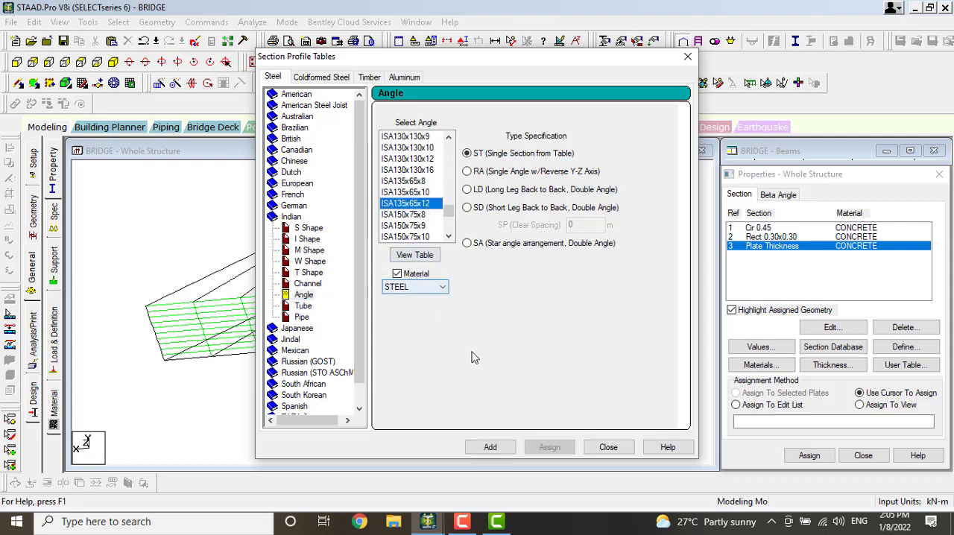
click(490, 446)
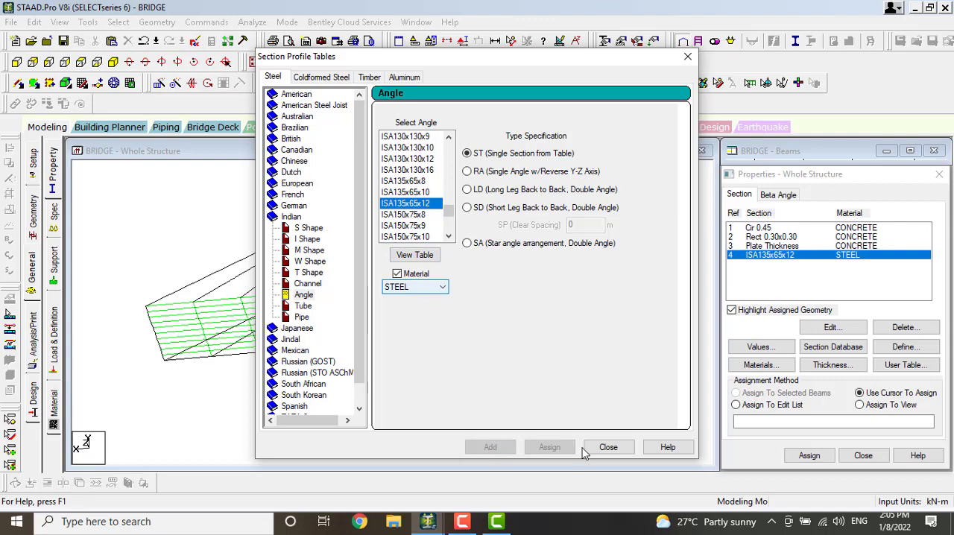
click(608, 447)
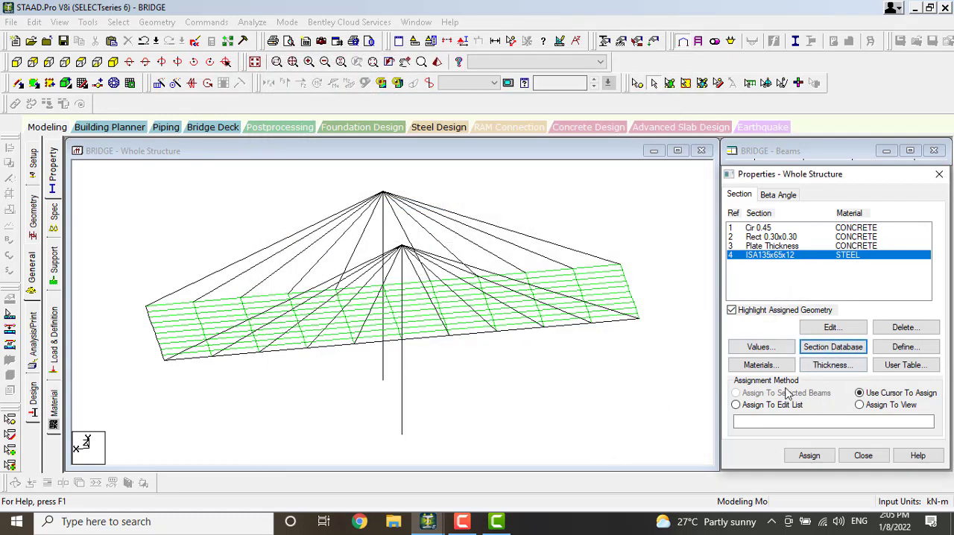
Assign the Cir 0.45 concrete section to all vertical column and tower members parallel to Y
click(773, 229)
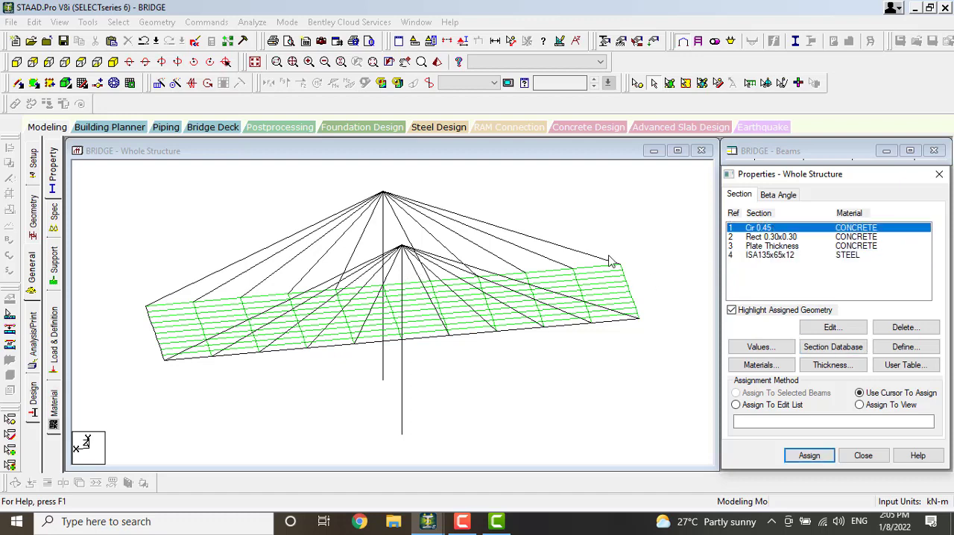
click(118, 22)
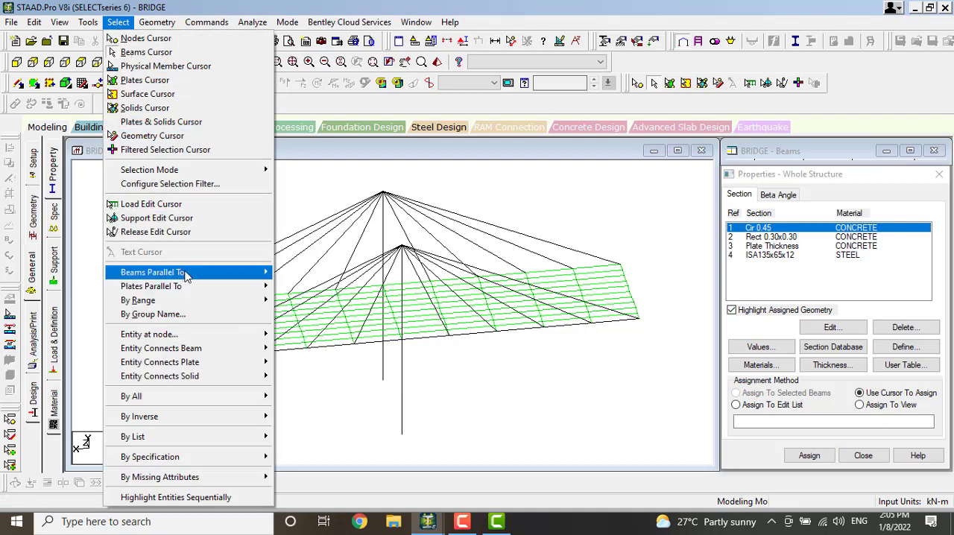
mouse_move(258, 275)
click(290, 286)
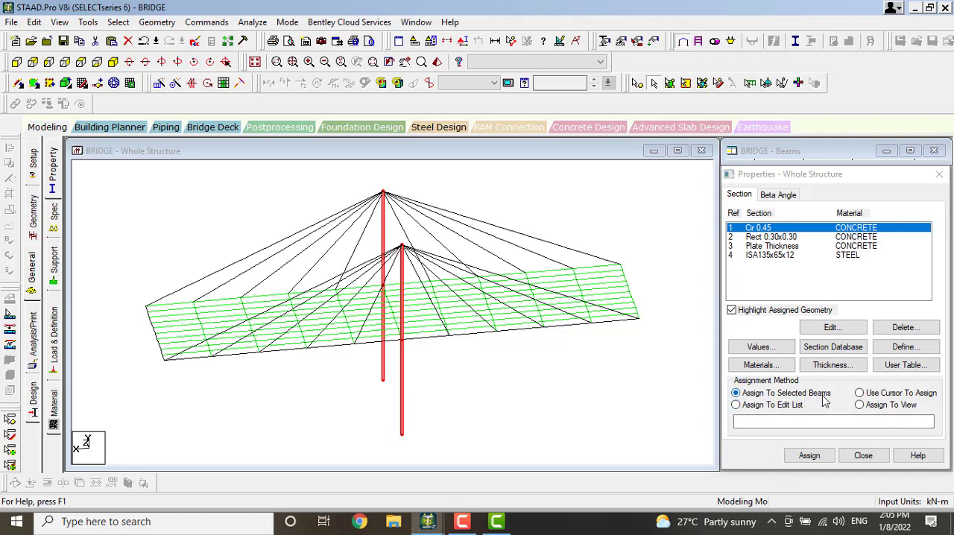
click(810, 456)
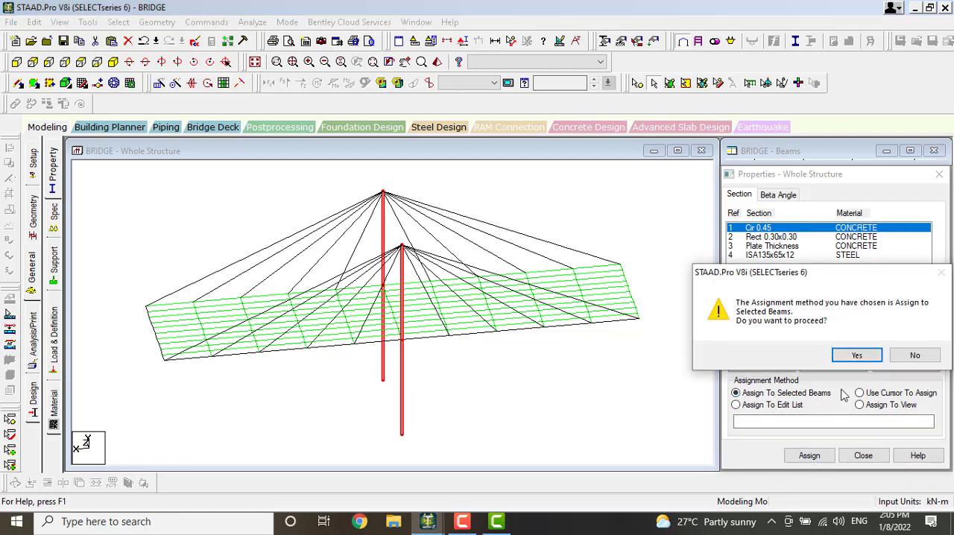
click(853, 356)
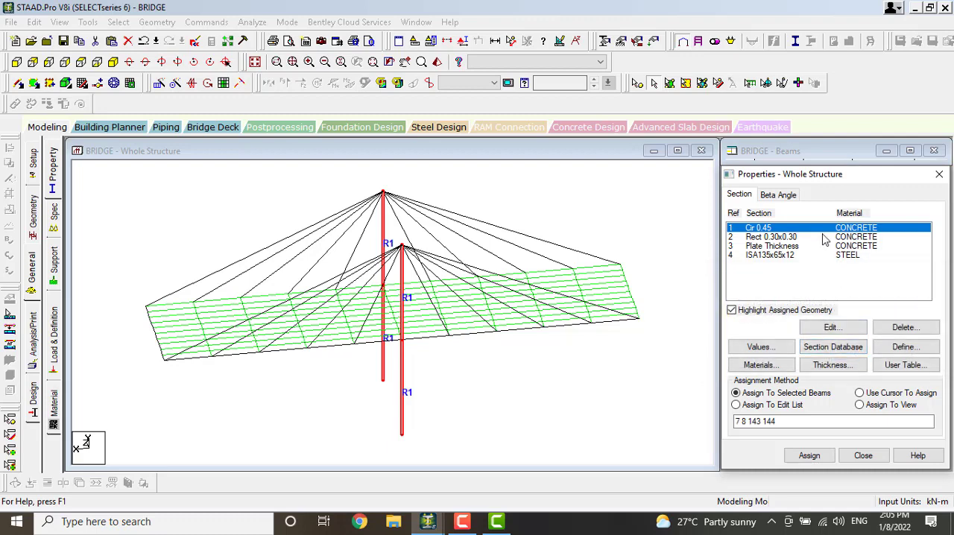
Assign the Rect 0.30x0.30 concrete section to all deck edge beams parallel to X and Z
click(772, 237)
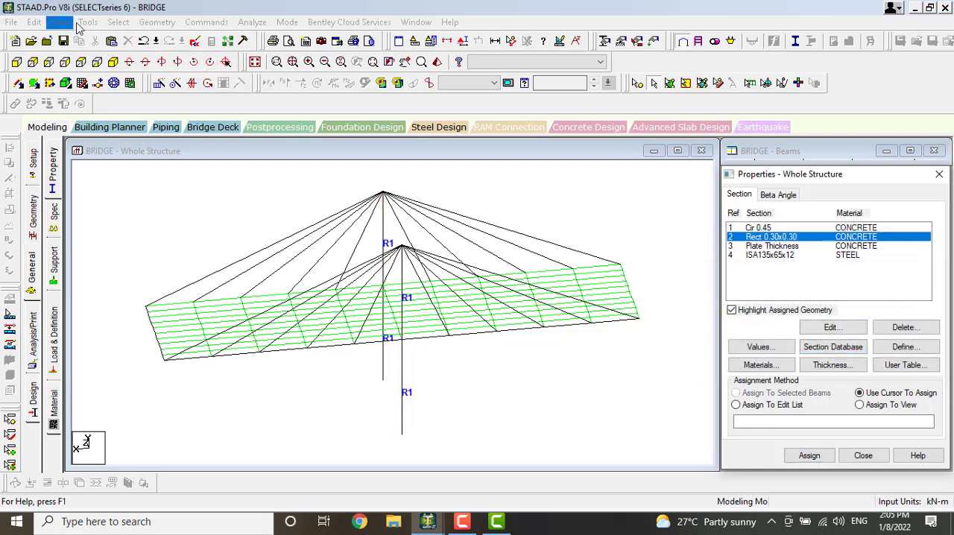
click(117, 22)
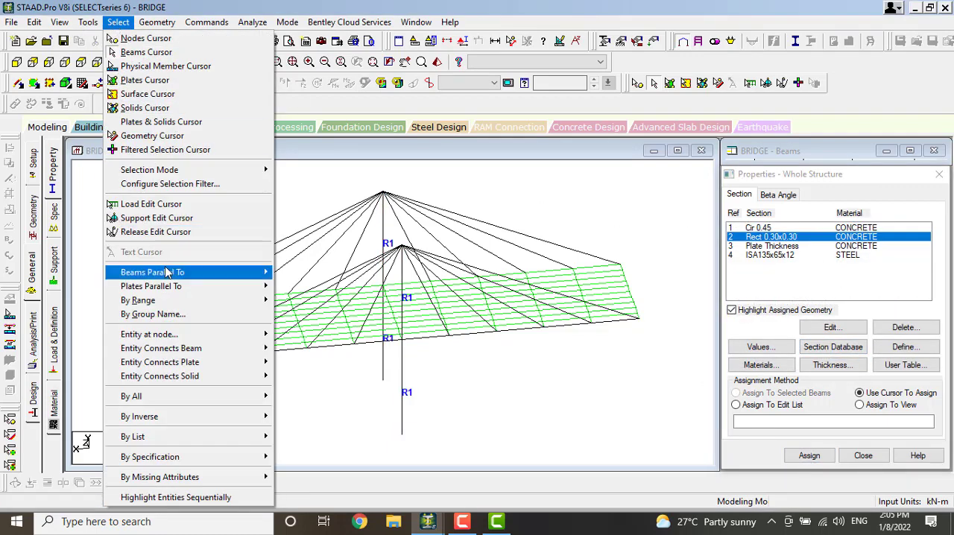
mouse_move(177, 276)
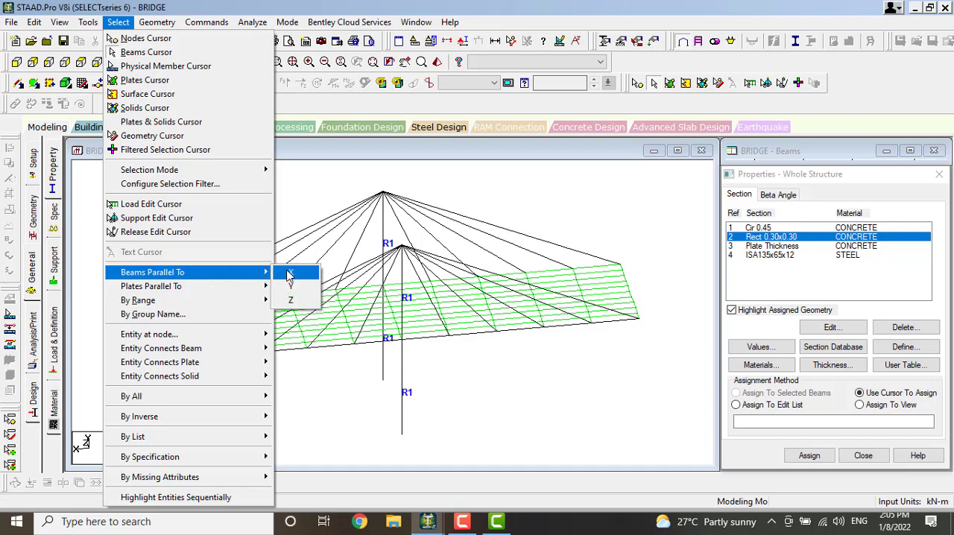
click(290, 274)
click(157, 22)
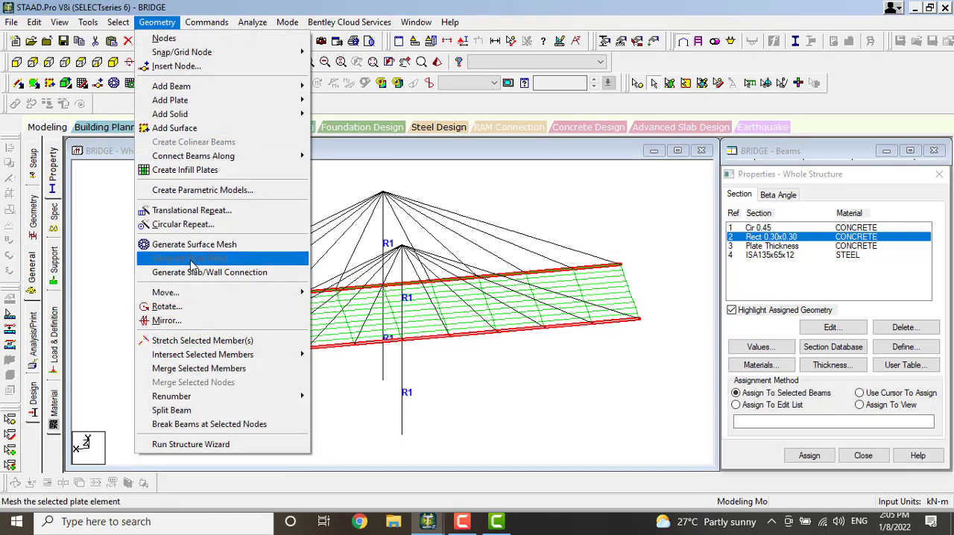
mouse_move(107, 16)
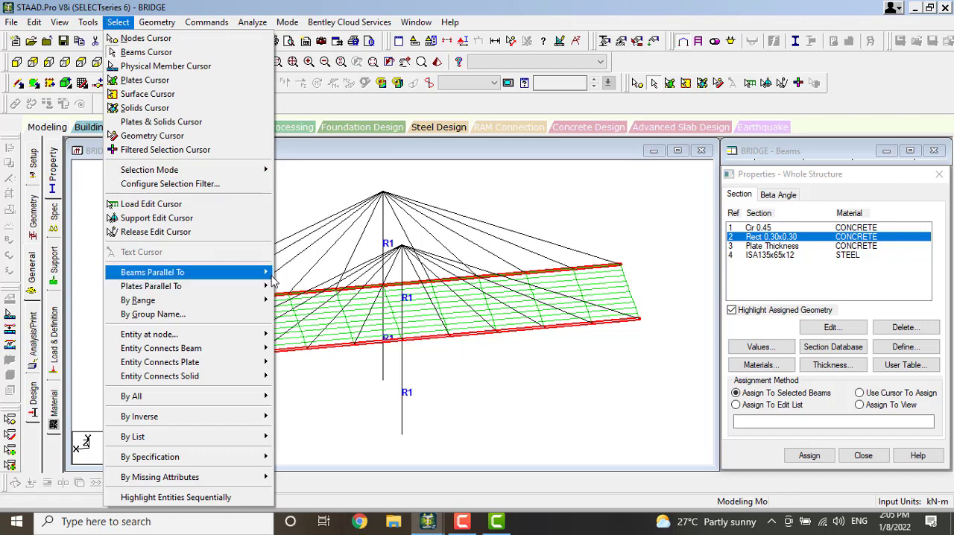
mouse_move(266, 277)
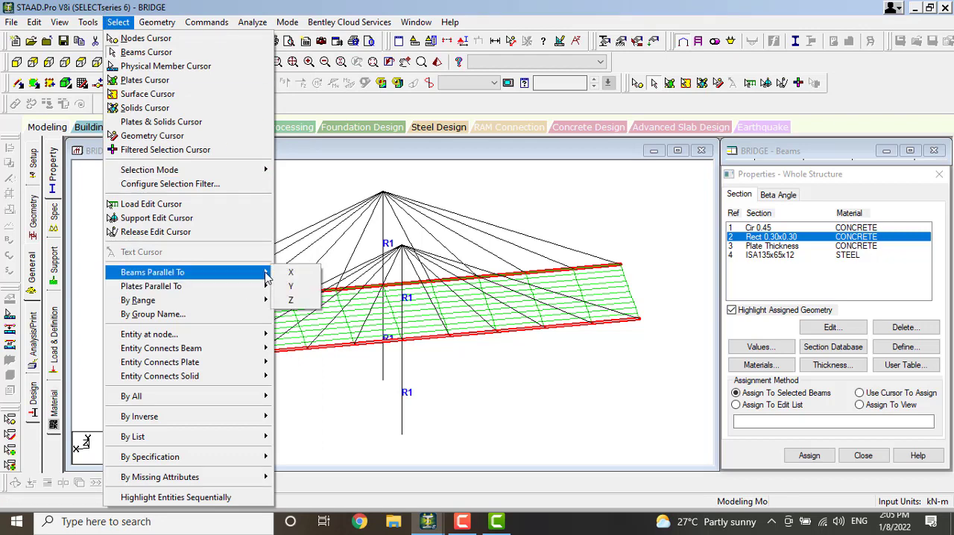
click(292, 300)
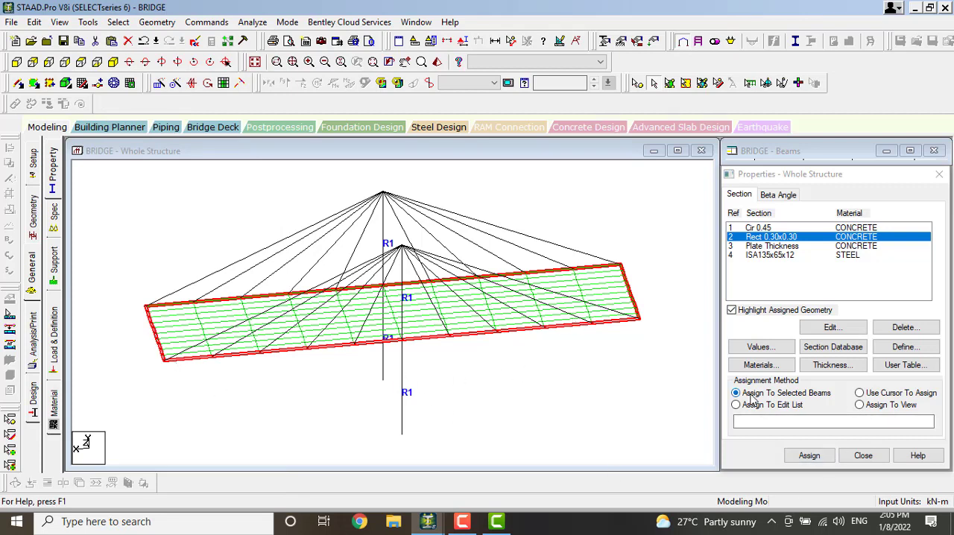
click(810, 456)
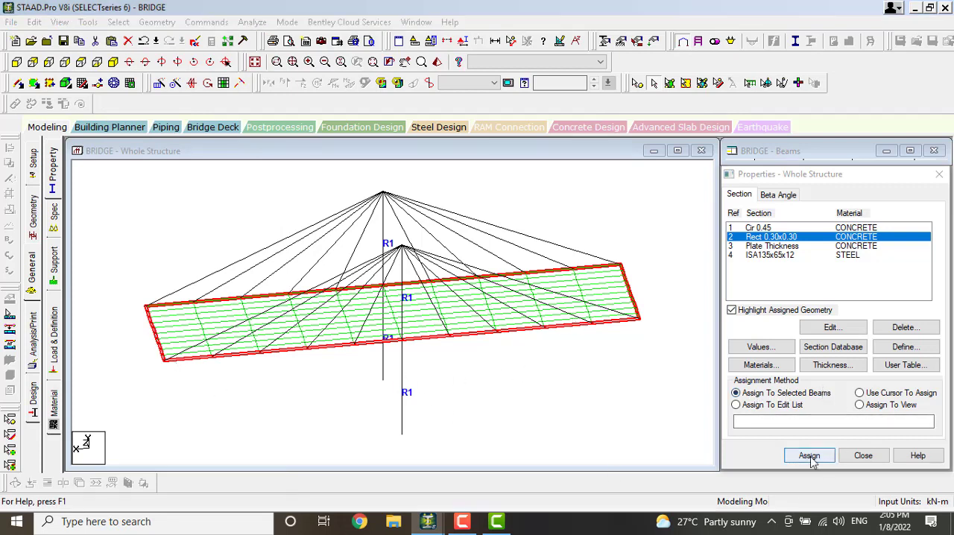
click(847, 355)
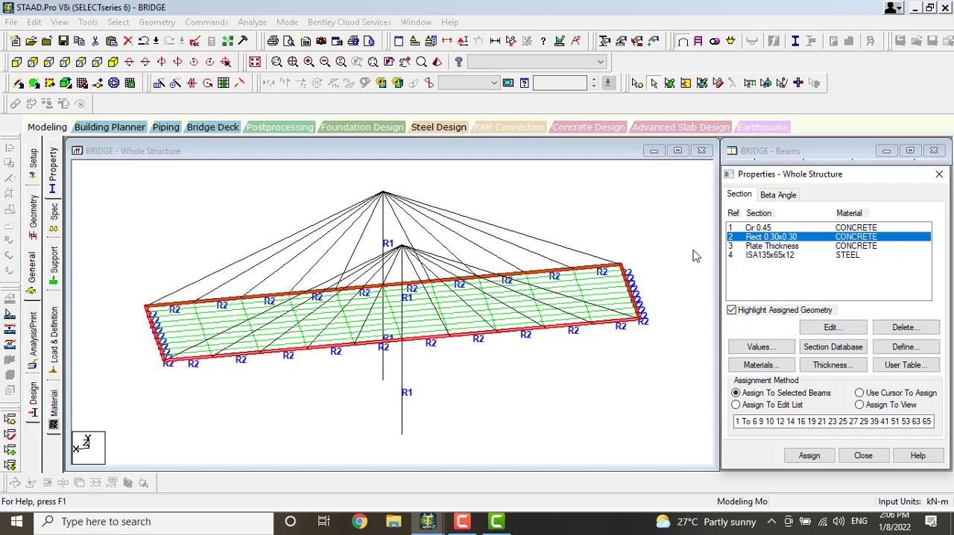
Assign the concrete plate thickness property to all the meshed deck plates
click(783, 252)
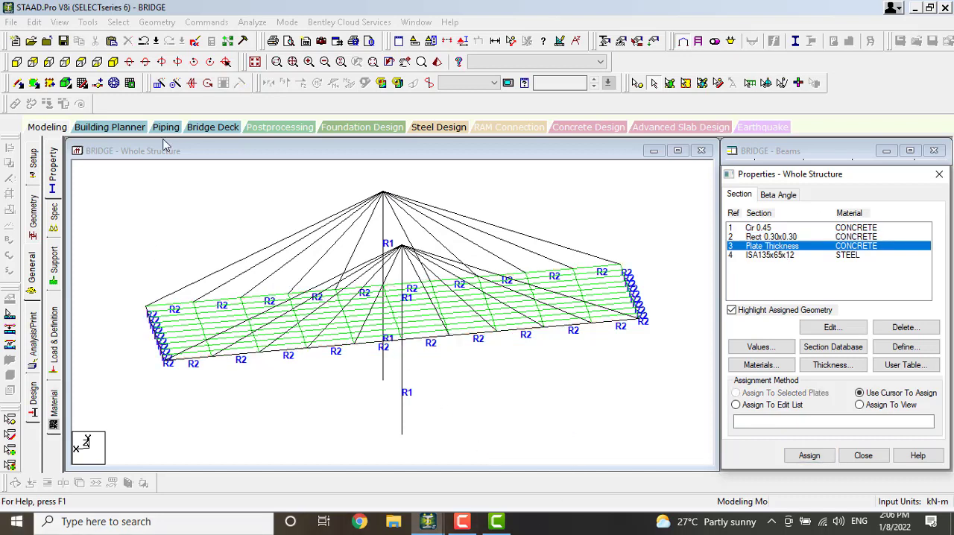
click(669, 83)
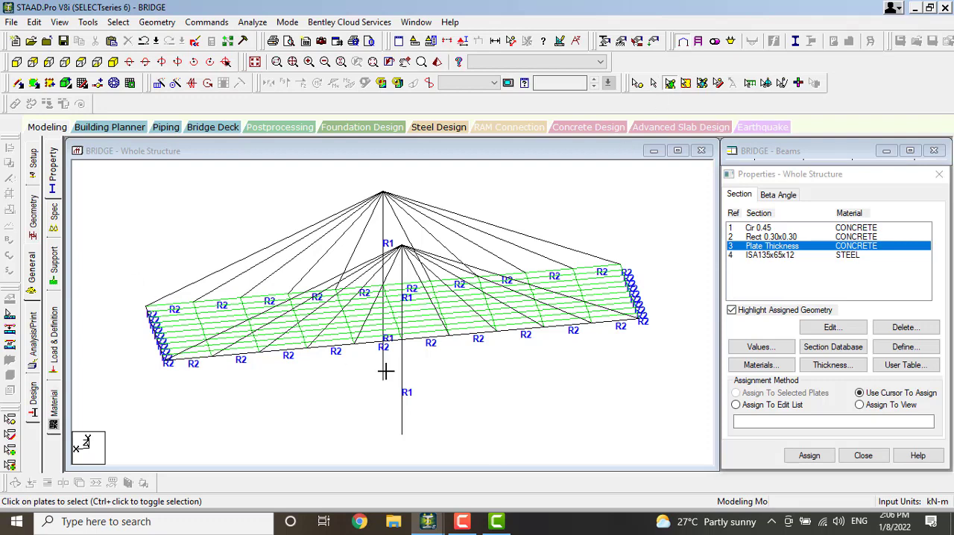
drag(385, 370, 675, 346)
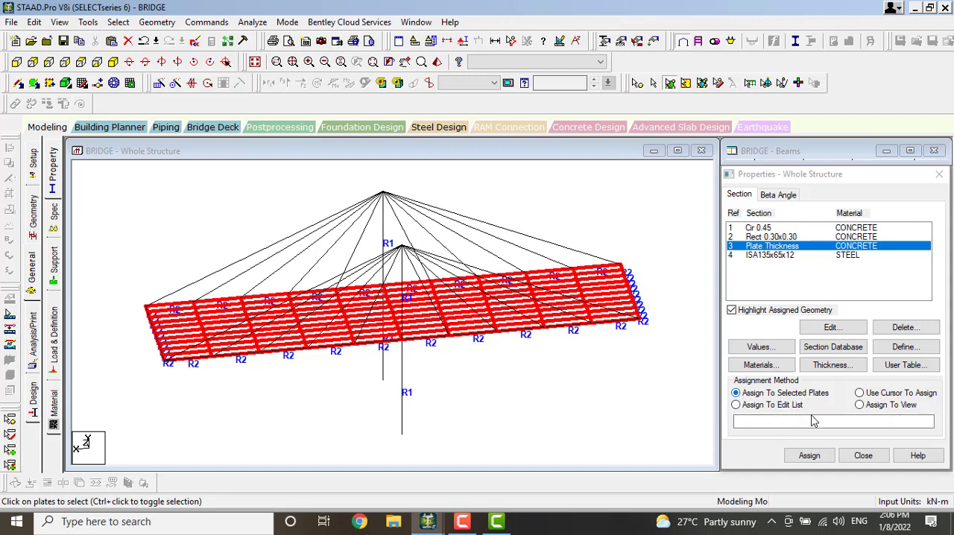
click(810, 456)
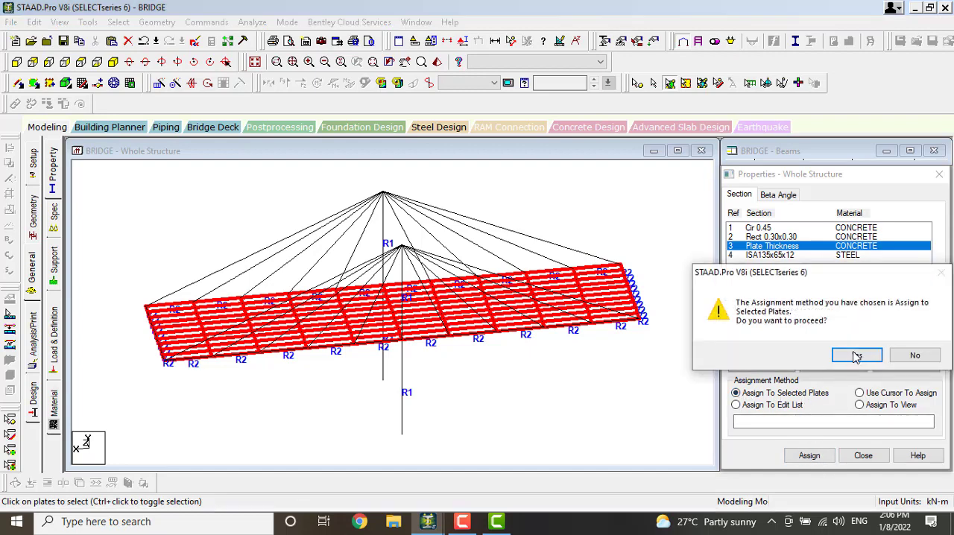
click(857, 356)
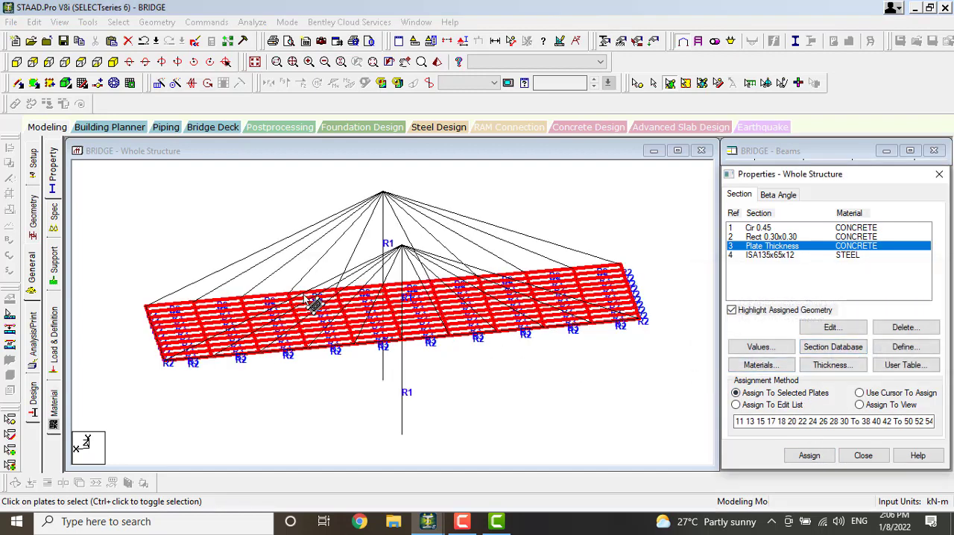
Choose the ISA135x65x12 steel section and select the stay cables on both sides of the first tower
click(762, 255)
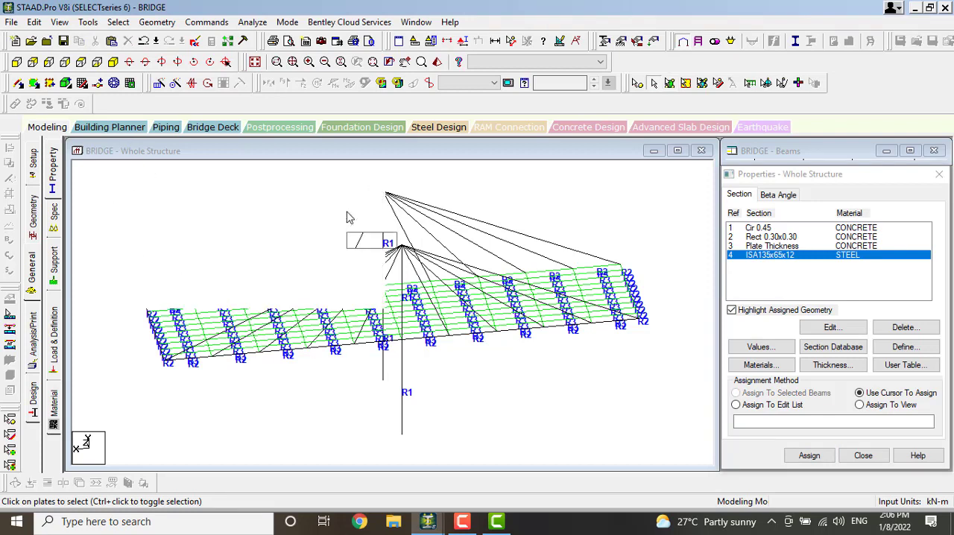
click(347, 216)
click(348, 222)
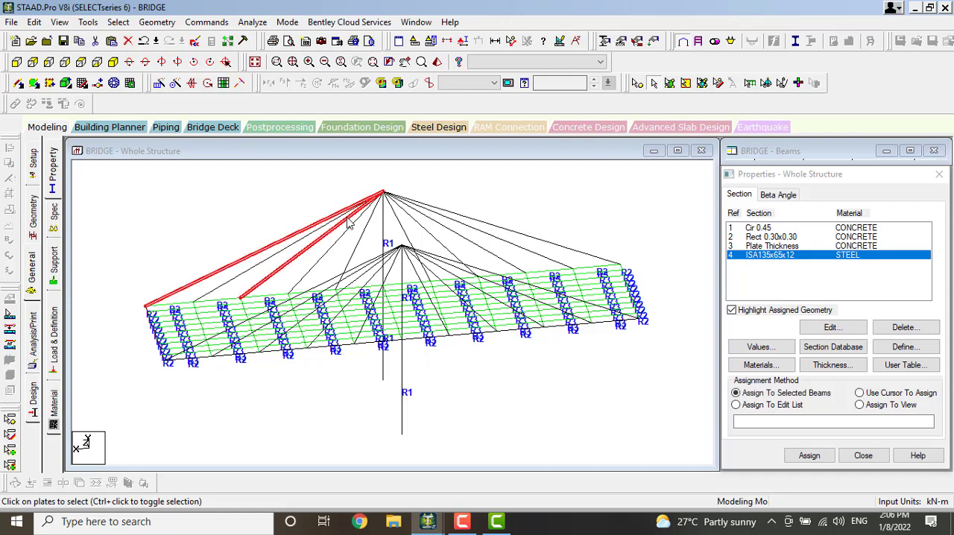
click(366, 204)
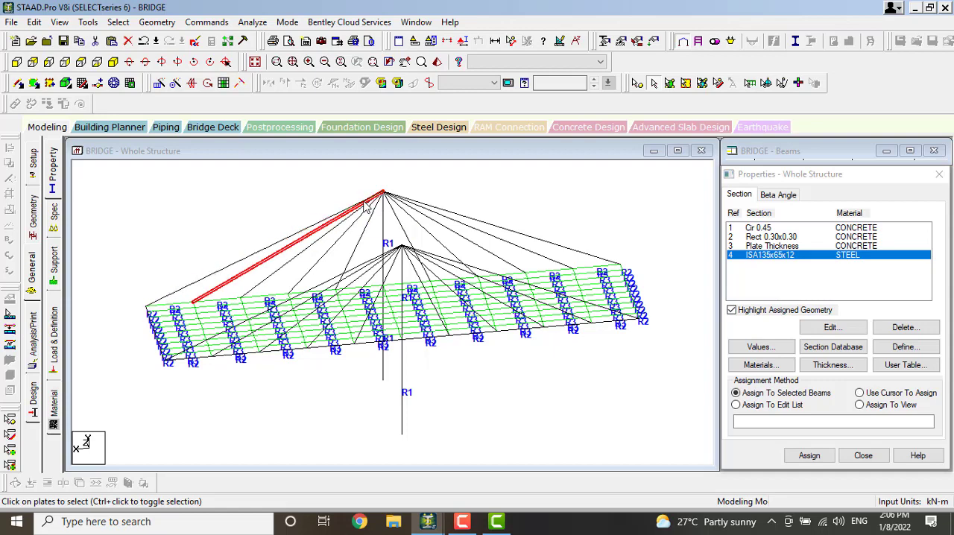
ctrl+click(364, 202)
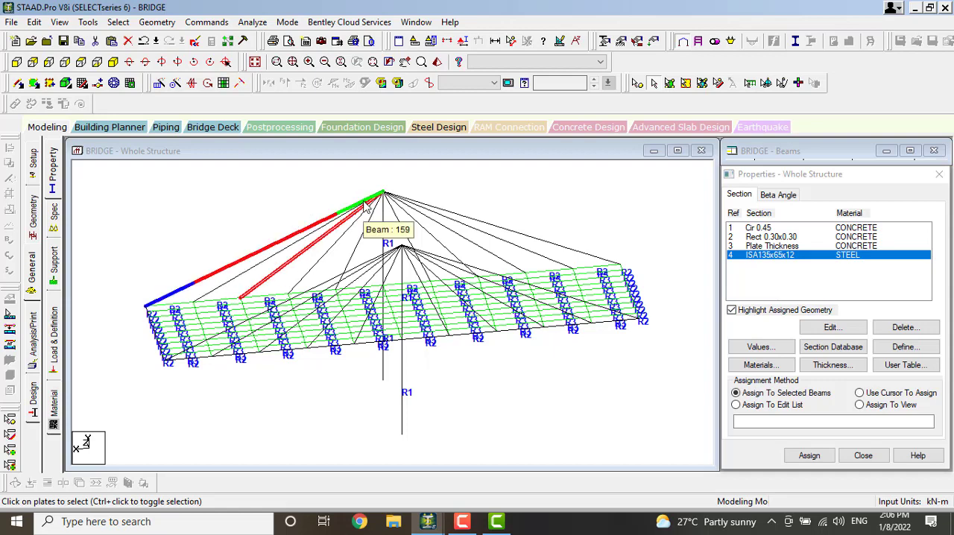
ctrl+click(284, 252)
ctrl+click(326, 255)
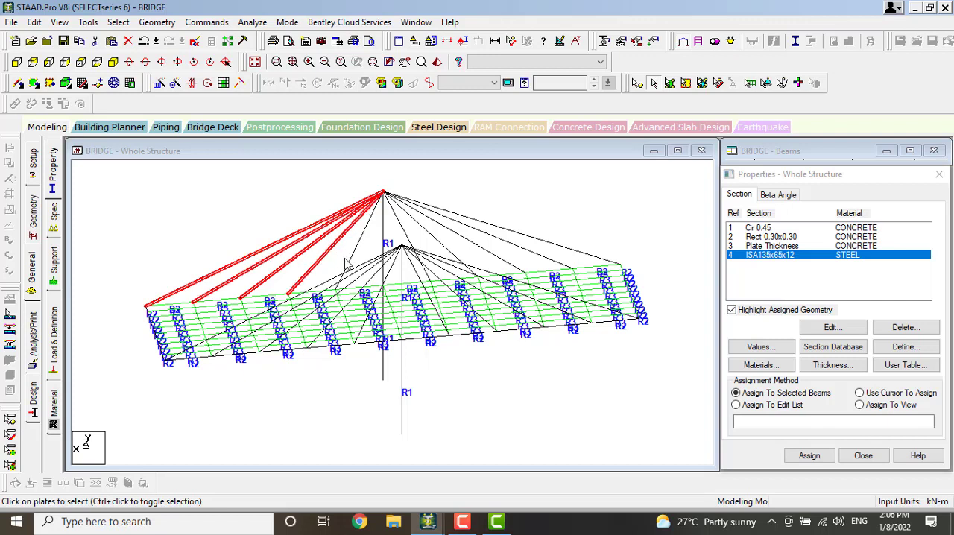
ctrl+click(350, 266)
ctrl+click(406, 234)
ctrl+click(419, 226)
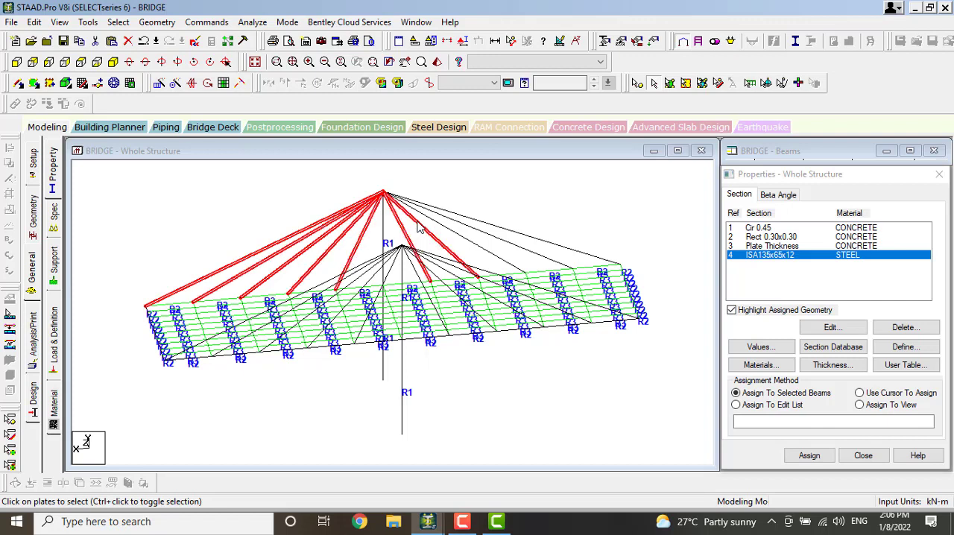
ctrl+click(427, 217)
ctrl+click(430, 212)
ctrl+click(425, 206)
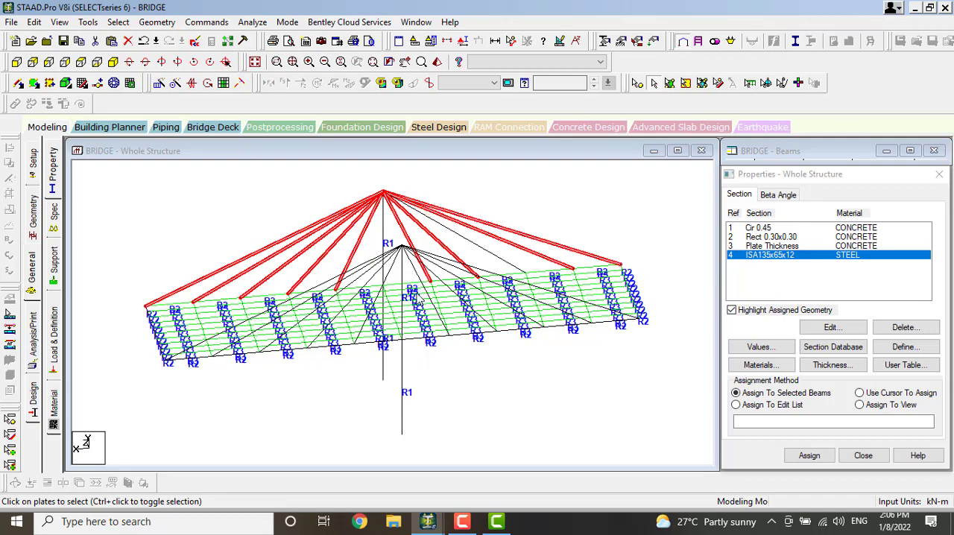
Add the second tower's stay cables to the selection and assign the ISA135x65x12 steel section to the selected cables
key(Left)
key(Left)
key(Left)
key(Left)
key(Left)
key(Left)
key(Left)
key(Left)
key(Left)
key(Left)
key(Left)
key(Left)
key(Left)
key(Left)
key(Left)
key(Left)
key(Left)
key(Left)
key(Left)
key(Left)
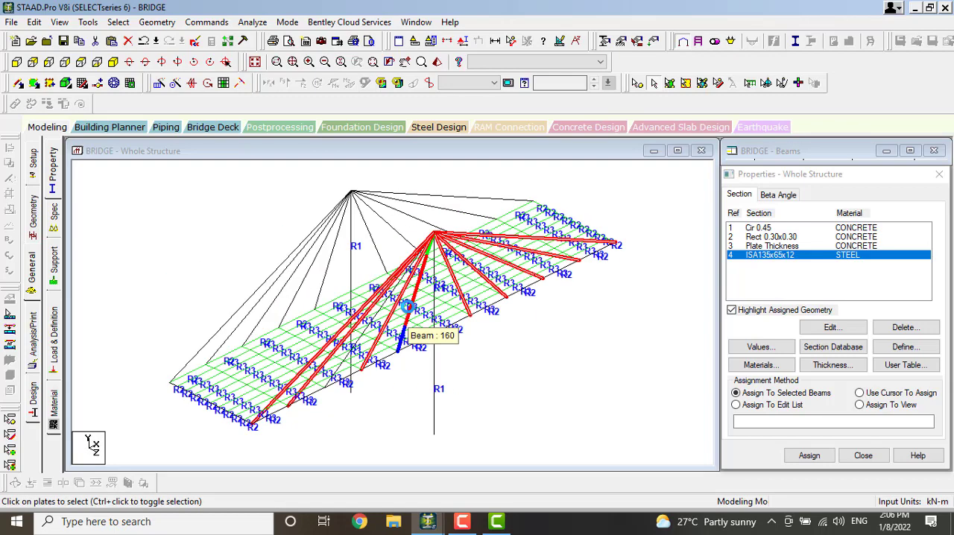
ctrl+click(379, 259)
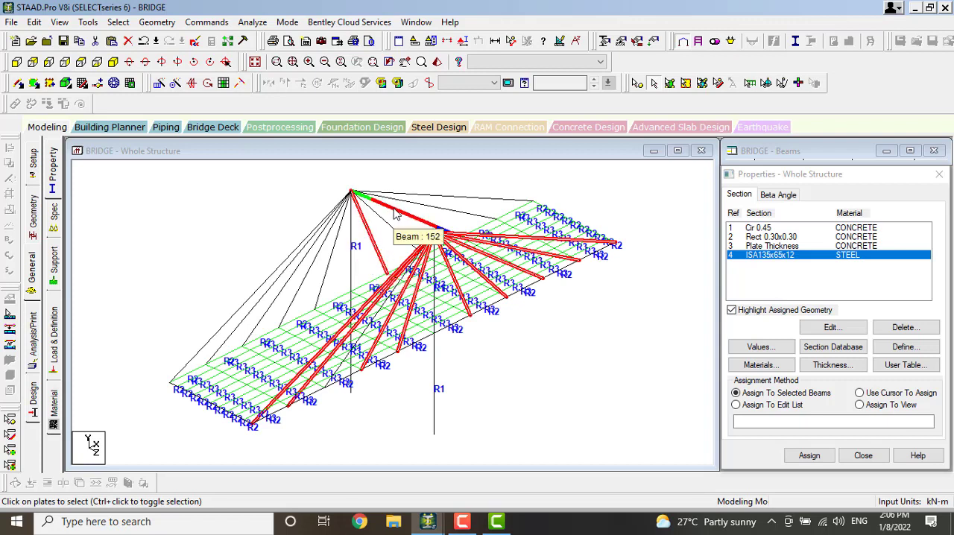
ctrl+click(392, 230)
ctrl+click(399, 202)
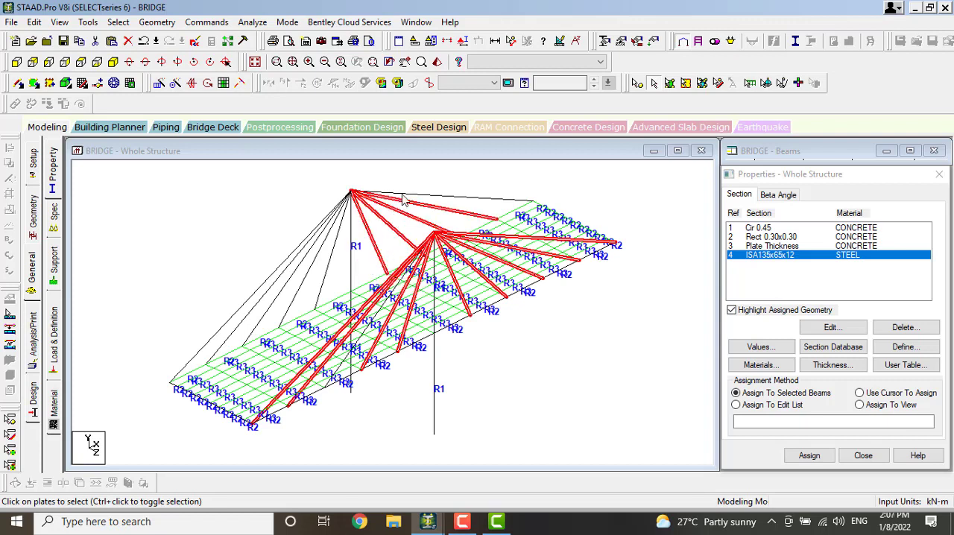
ctrl+click(403, 196)
ctrl+click(330, 218)
ctrl+click(342, 223)
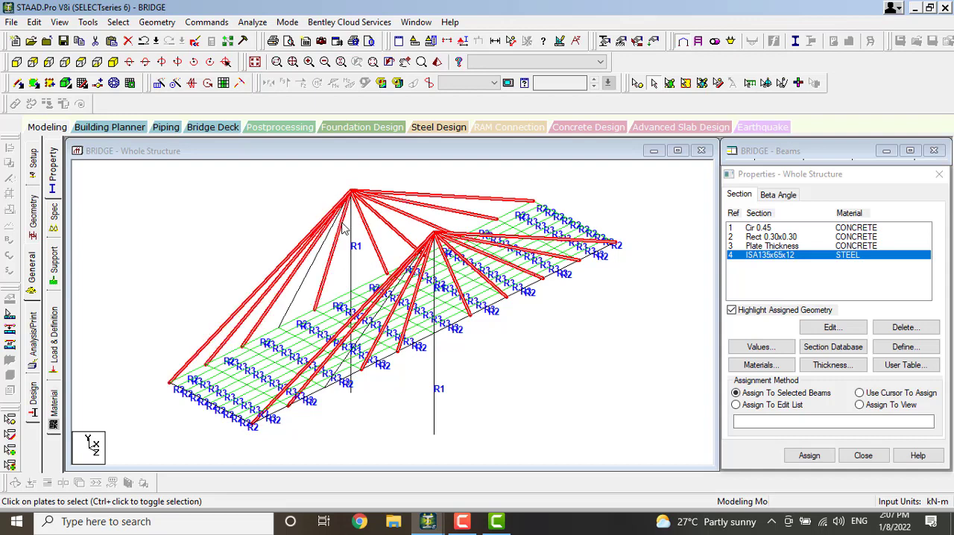
ctrl+click(333, 223)
ctrl+click(330, 230)
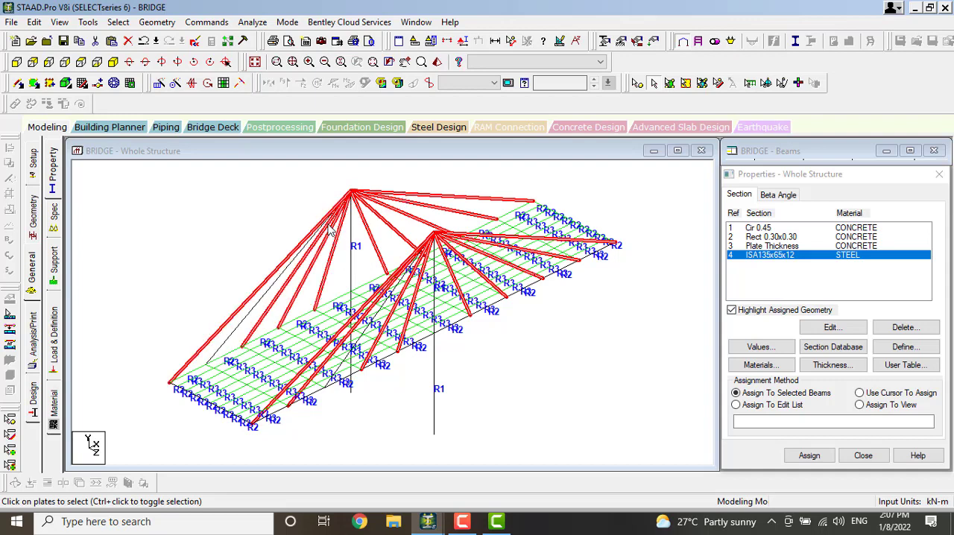
ctrl+click(277, 280)
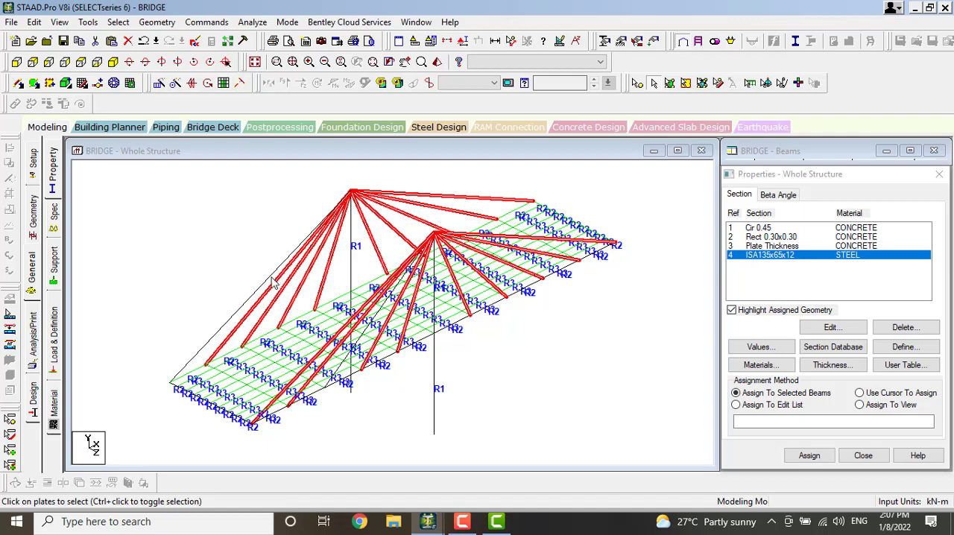
ctrl+click(274, 282)
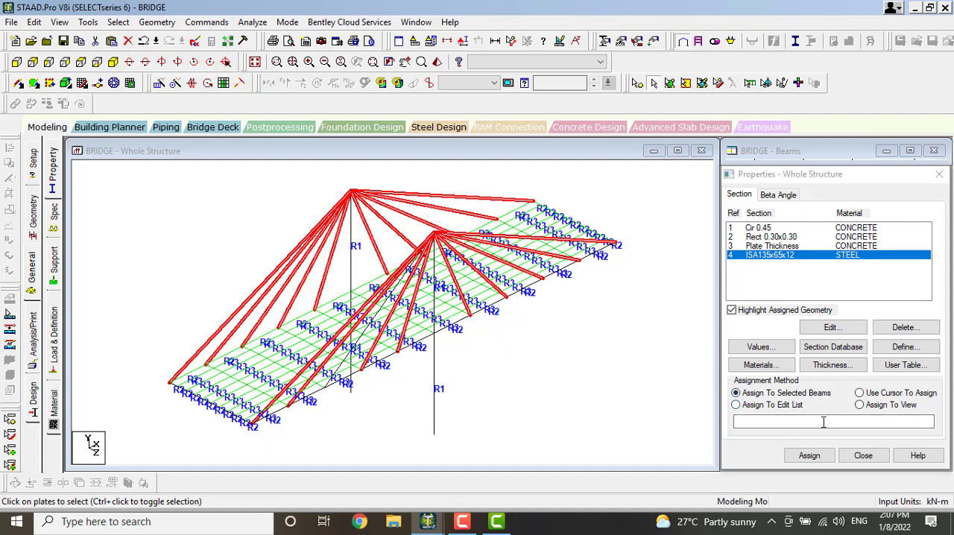
click(811, 455)
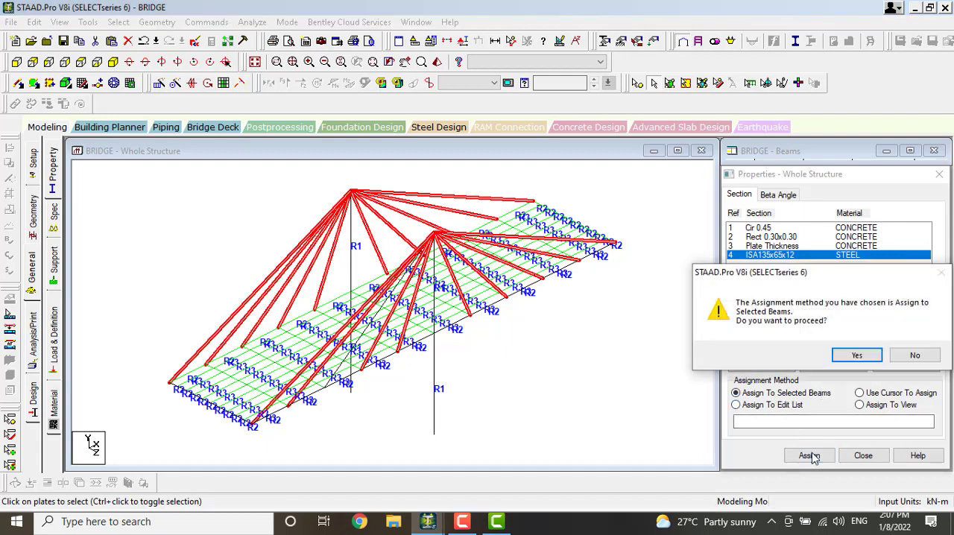
click(861, 356)
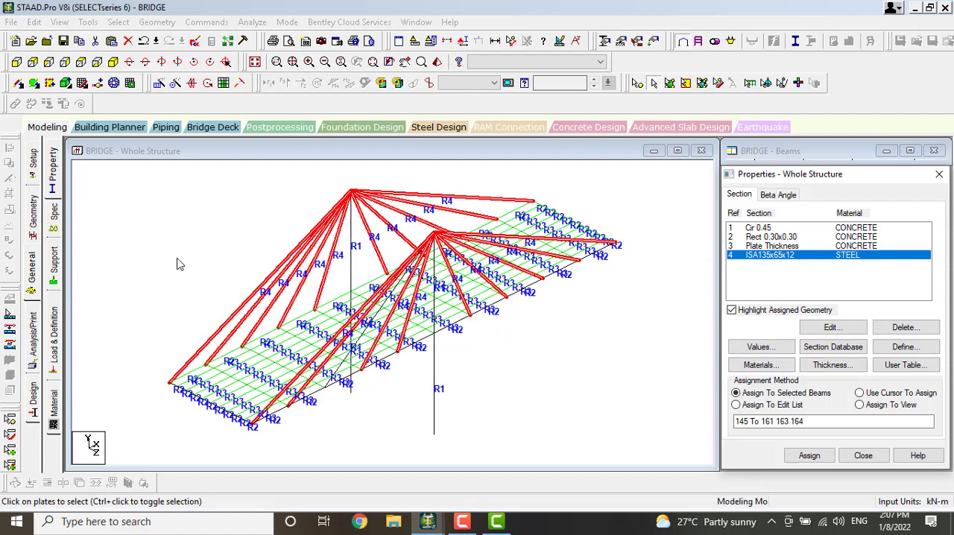
Create a fixed support definition for the structure and choose it as the support to assign
click(53, 262)
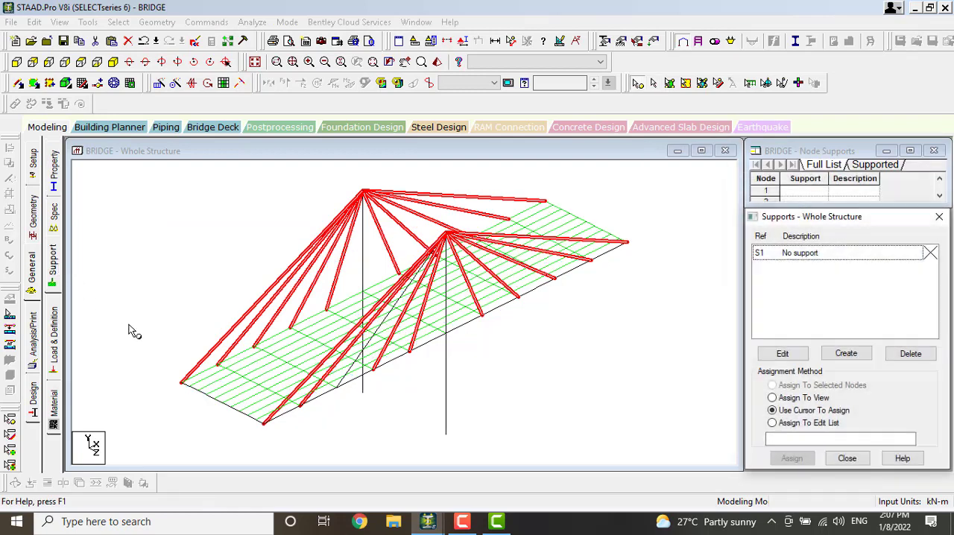
click(361, 387)
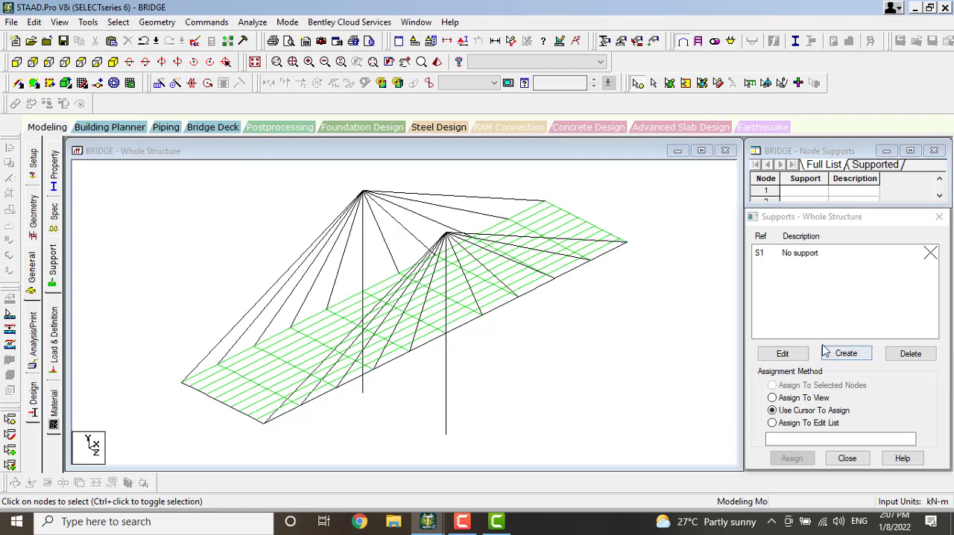
click(846, 353)
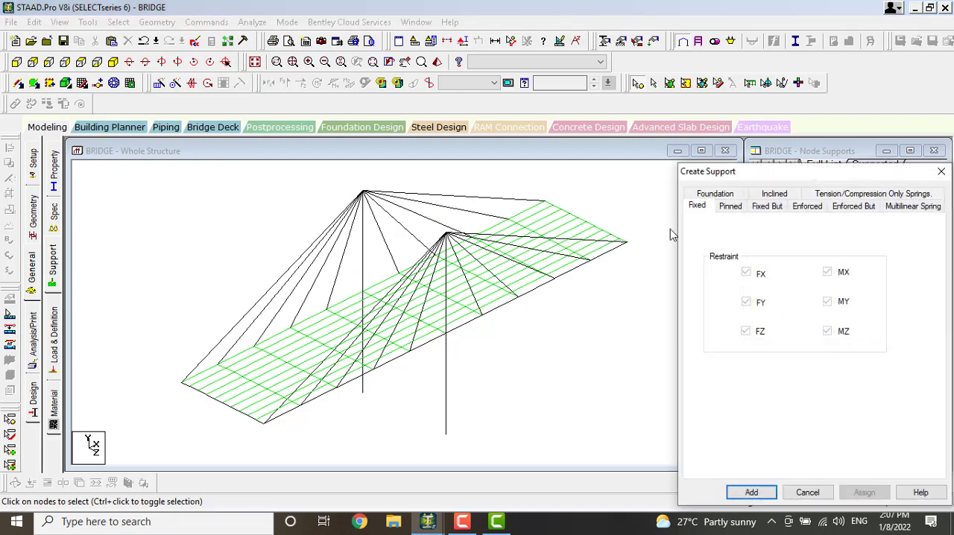
click(751, 492)
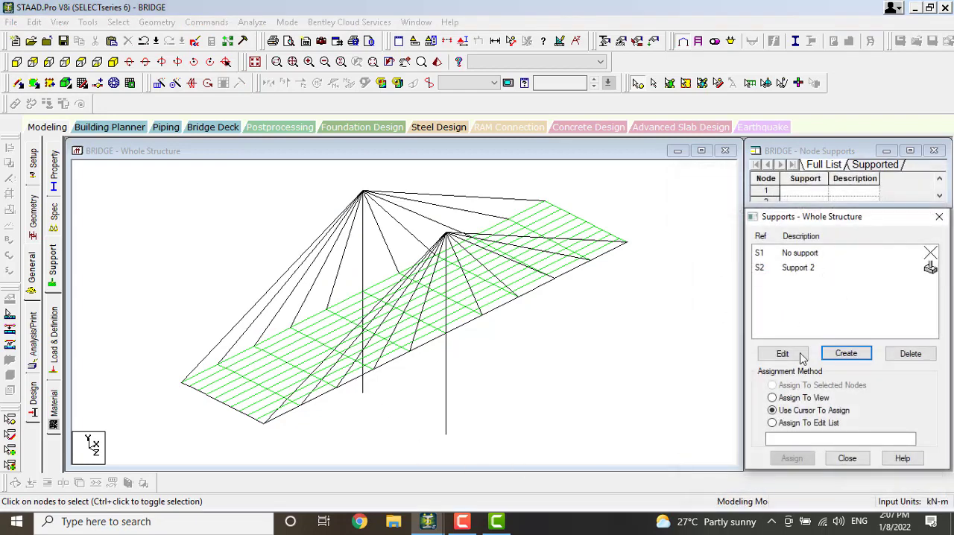
click(815, 270)
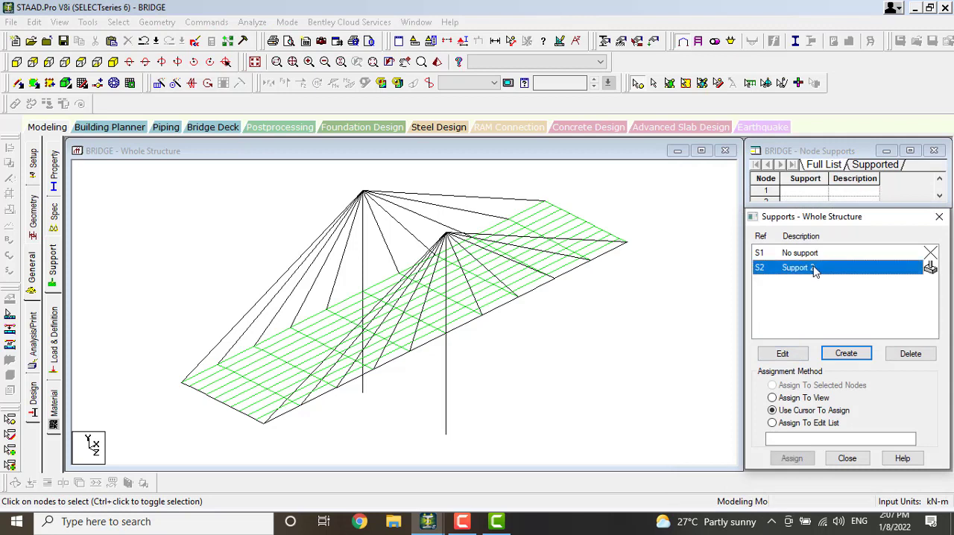
Assign the fixed support to the base nodes of both towers
click(360, 391)
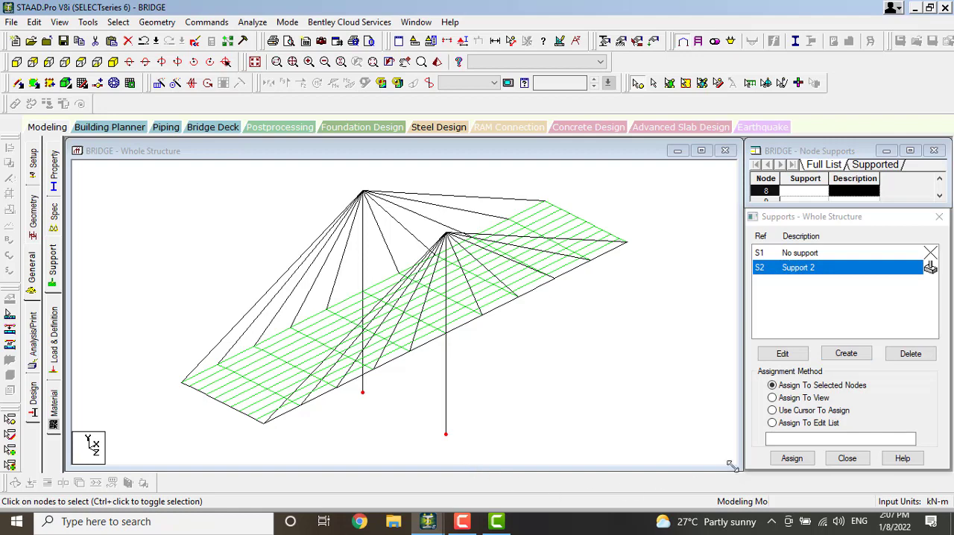
click(793, 458)
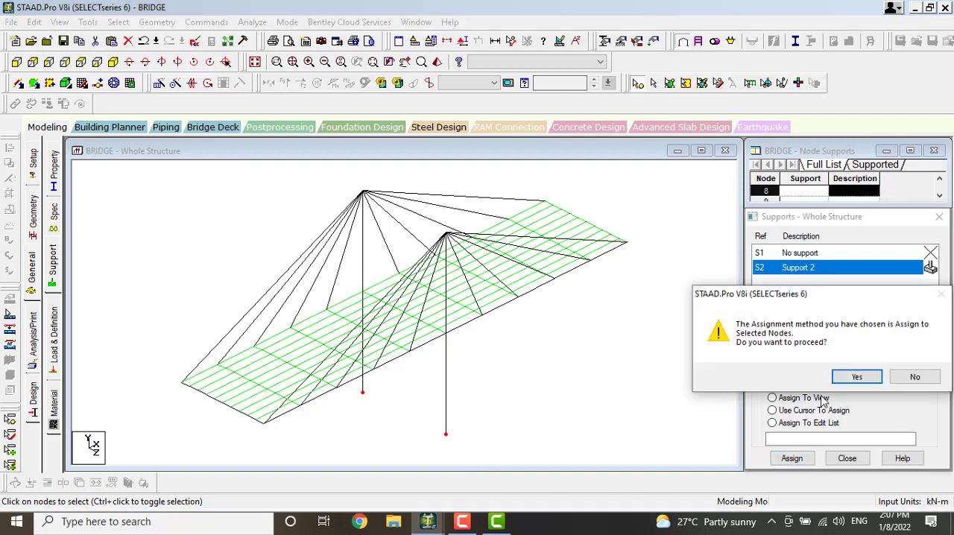
click(850, 376)
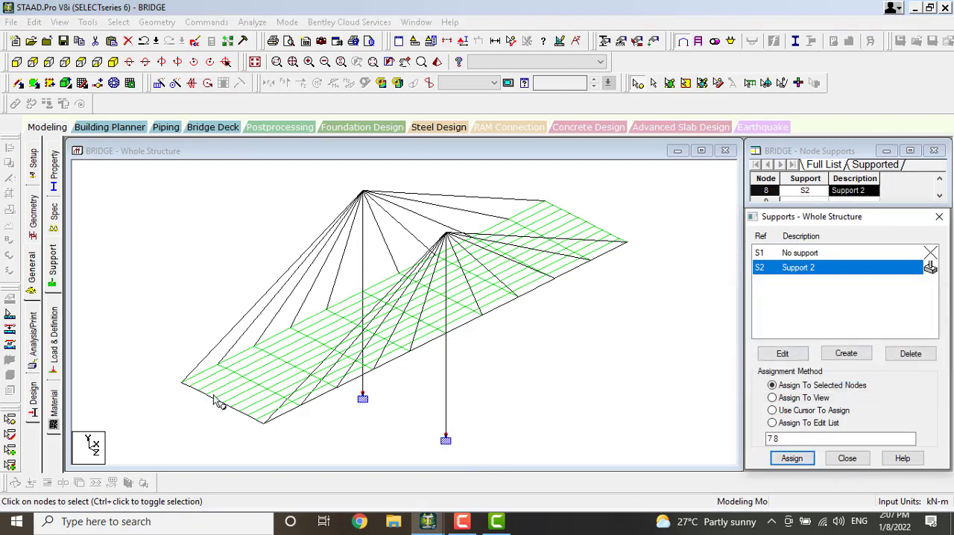
Add a vehicle definition of type 1 with width 0, two 80 kN loads and a distance of 2 m between them
click(59, 330)
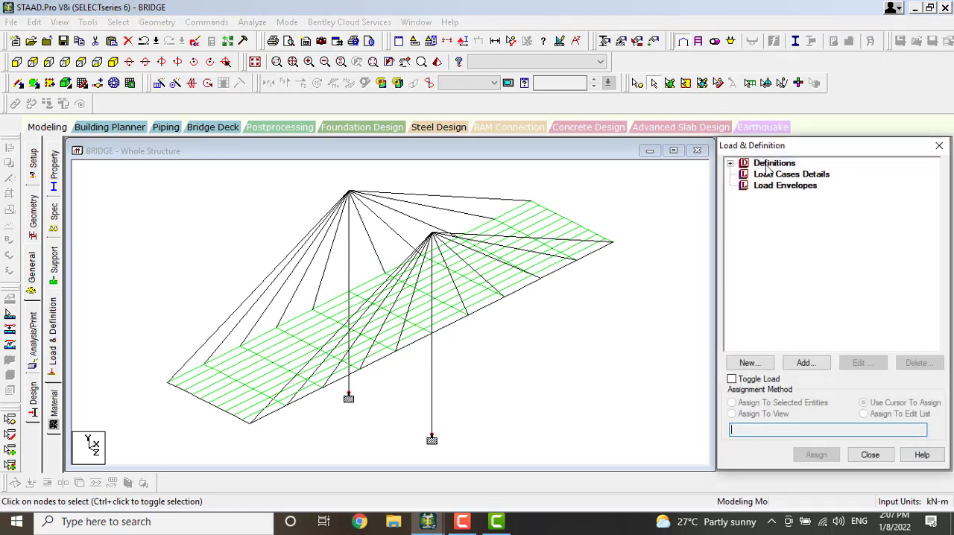
click(731, 164)
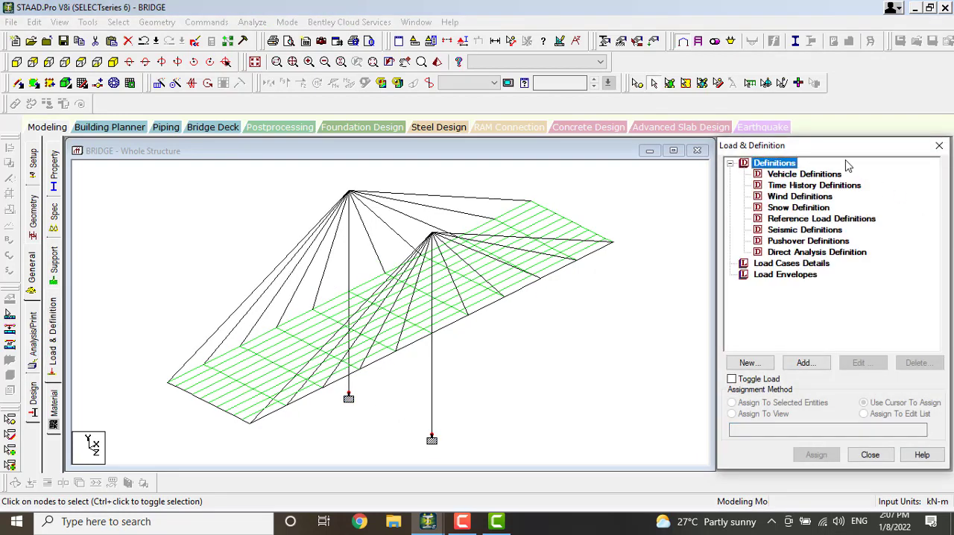
click(787, 176)
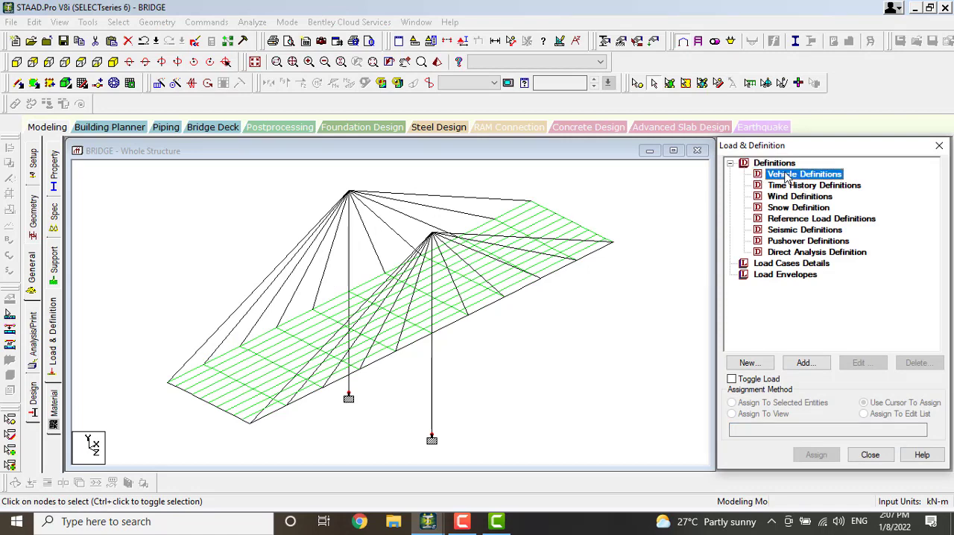
click(805, 363)
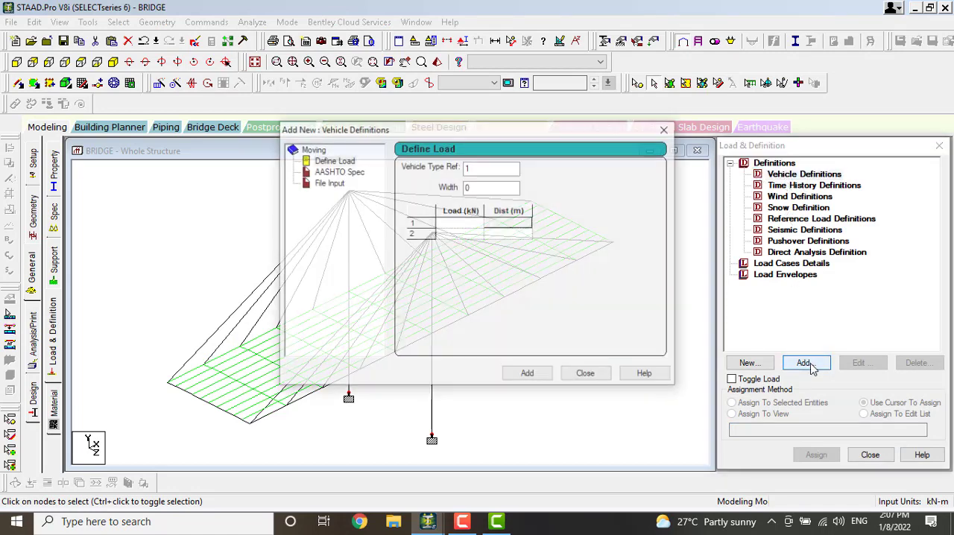
click(463, 225)
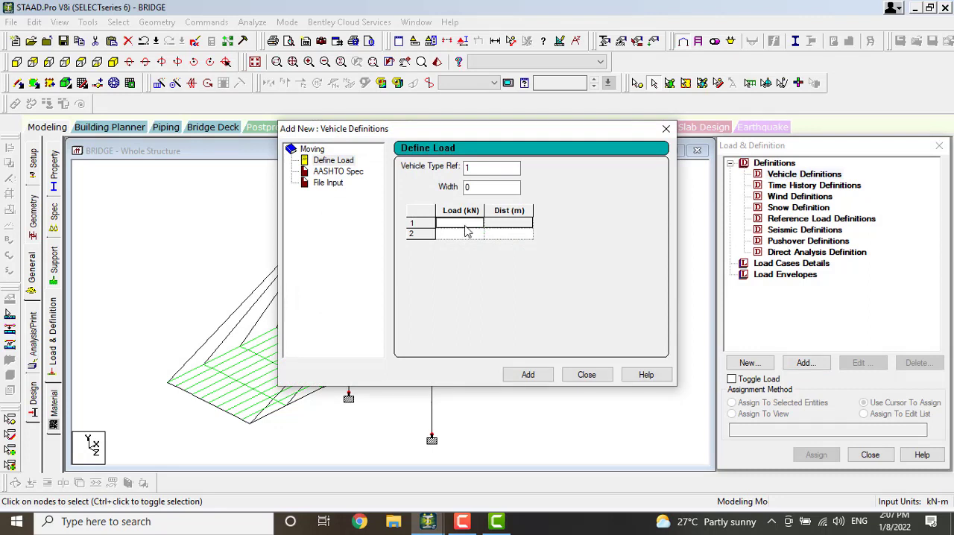
text(80)
key(Return)
text(8)
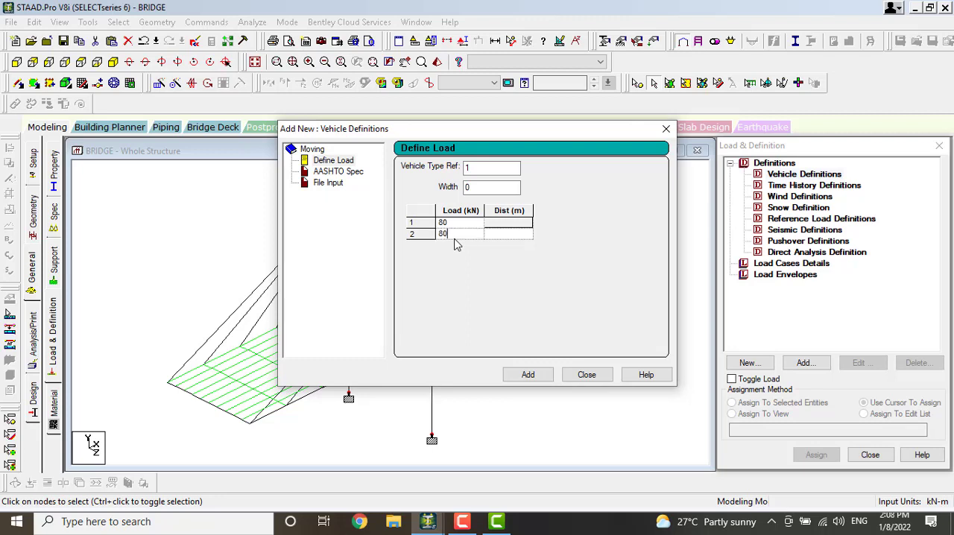
click(507, 235)
text(2)
click(528, 376)
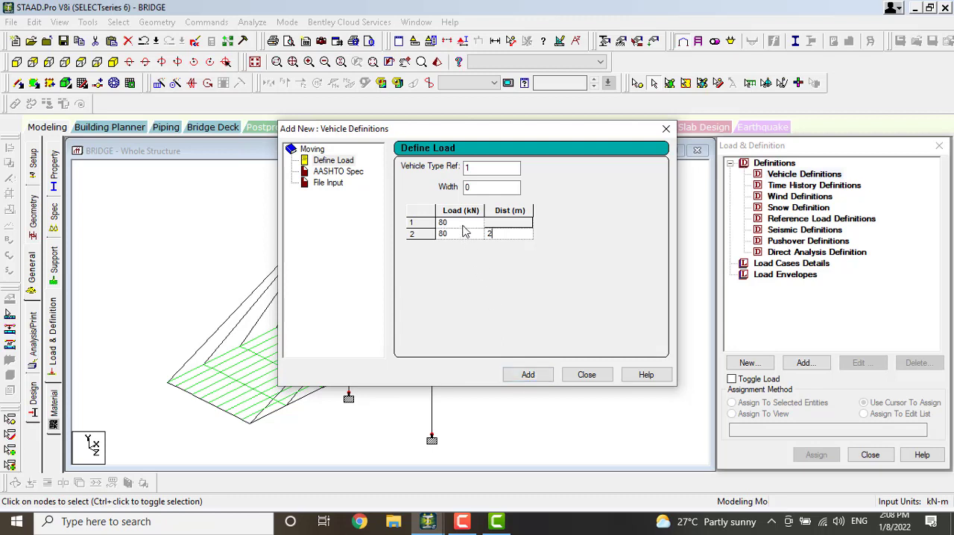
click(527, 374)
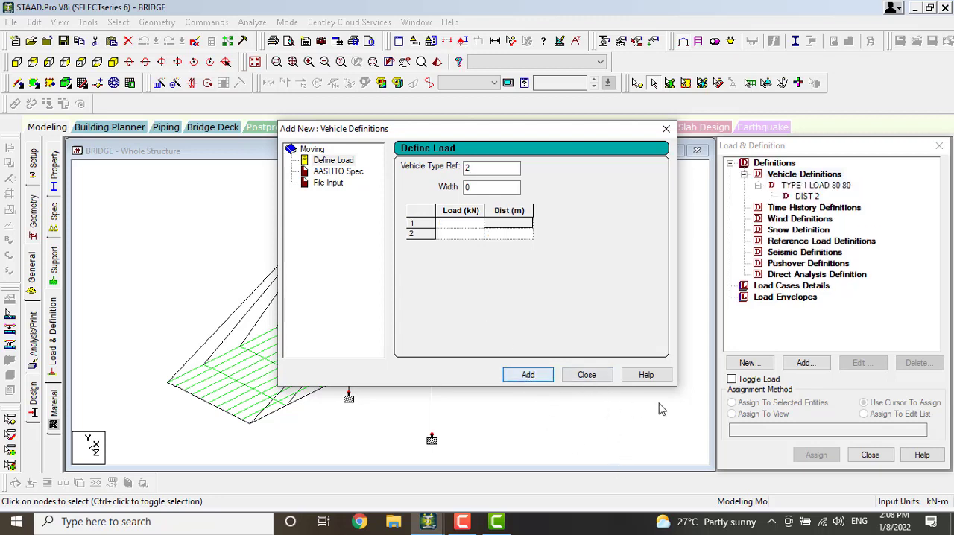
click(730, 164)
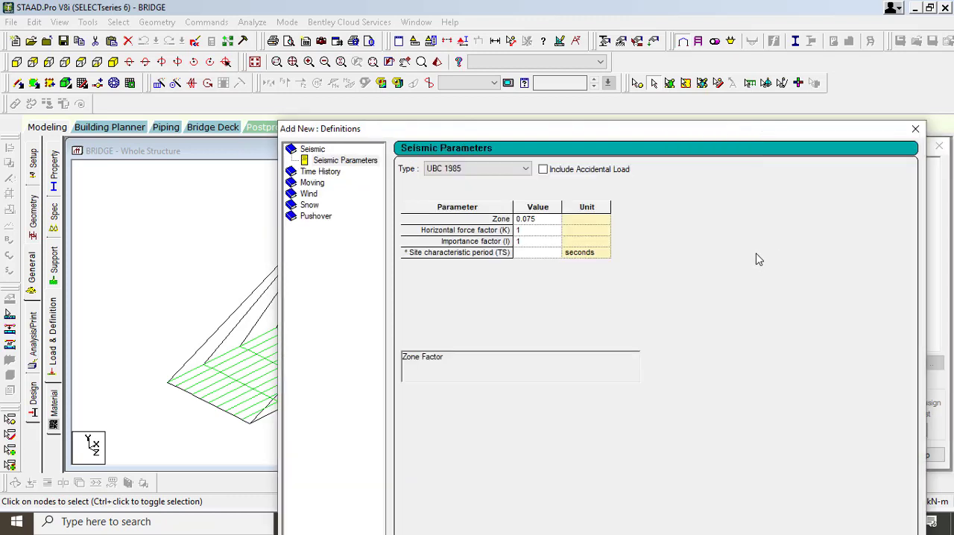
click(916, 128)
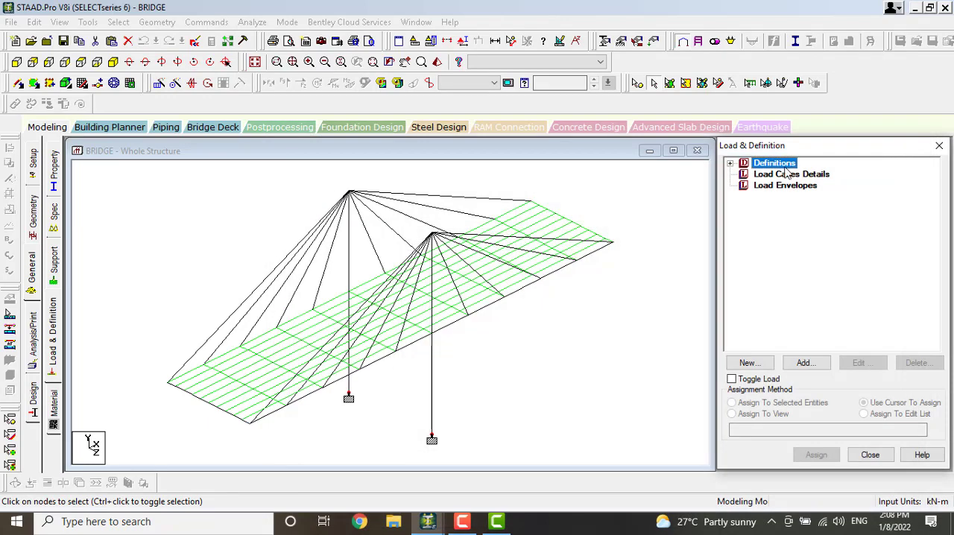
click(731, 164)
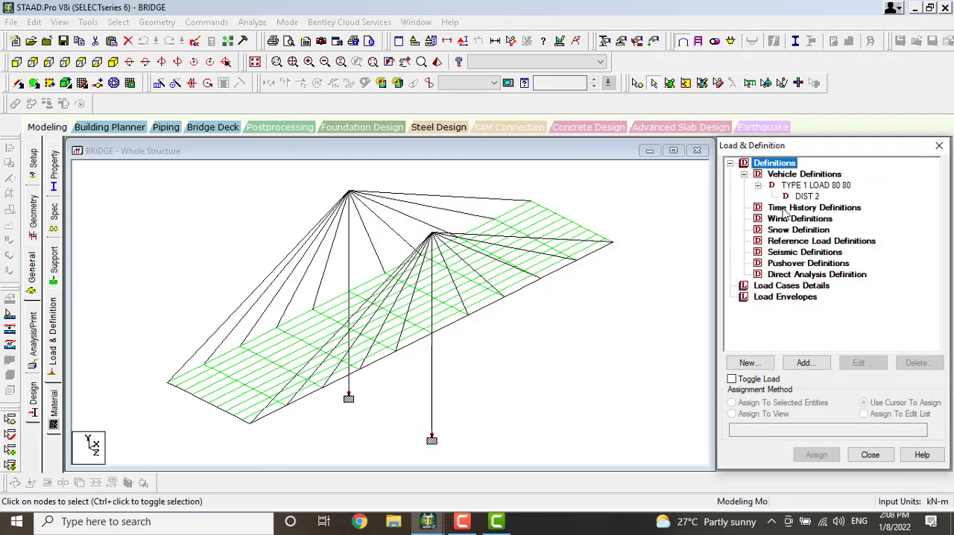
click(730, 163)
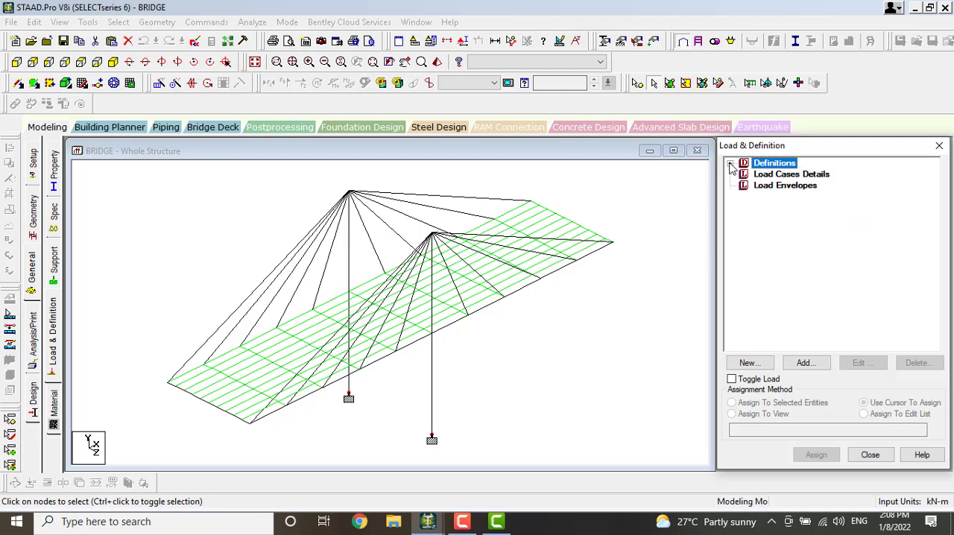
Start adding a load case and save the modified structure
click(768, 175)
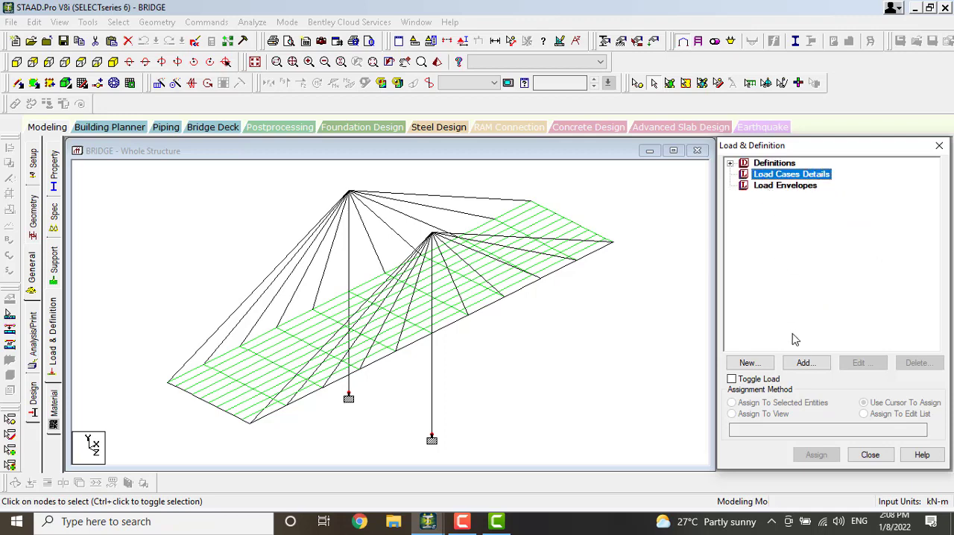
click(806, 363)
click(828, 341)
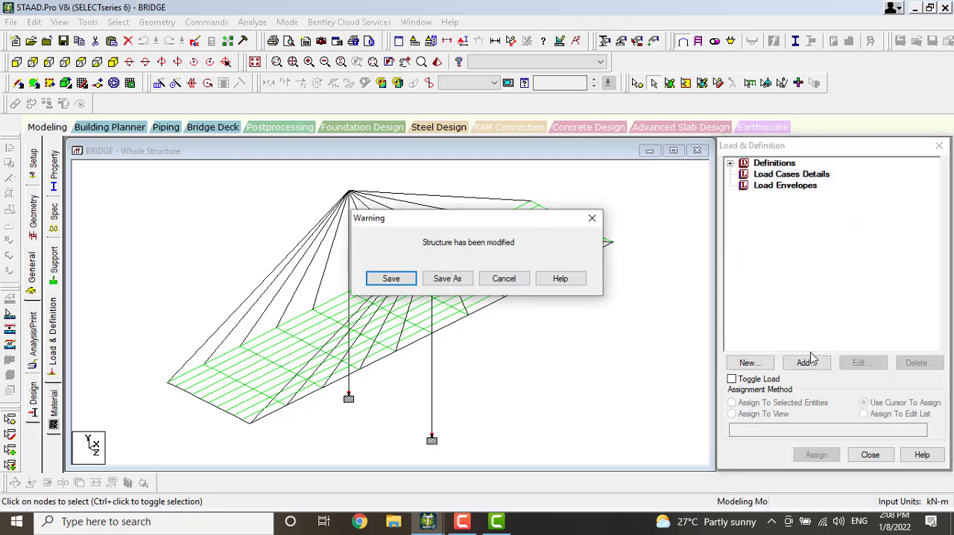
click(390, 282)
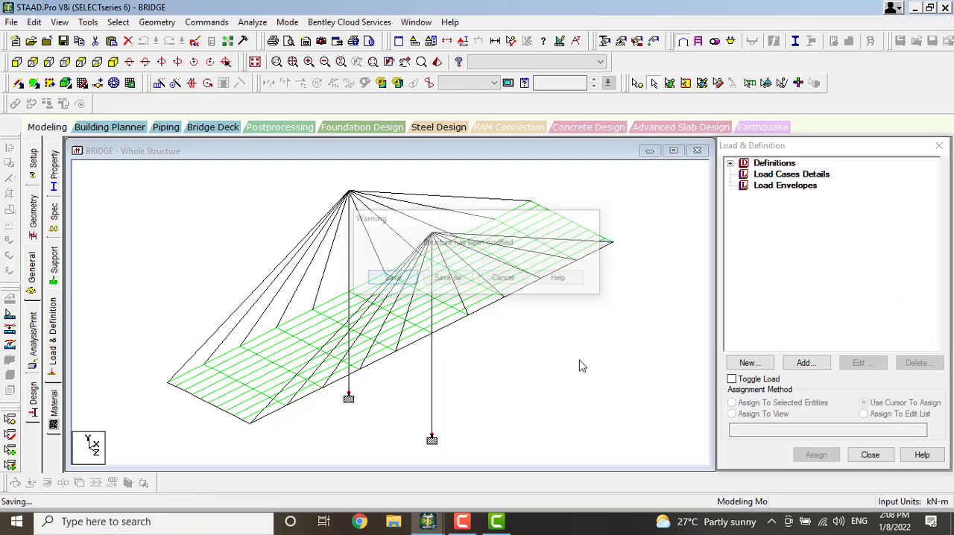
Create primary load case 1 with loading type Dead and the title DL
click(805, 363)
click(542, 181)
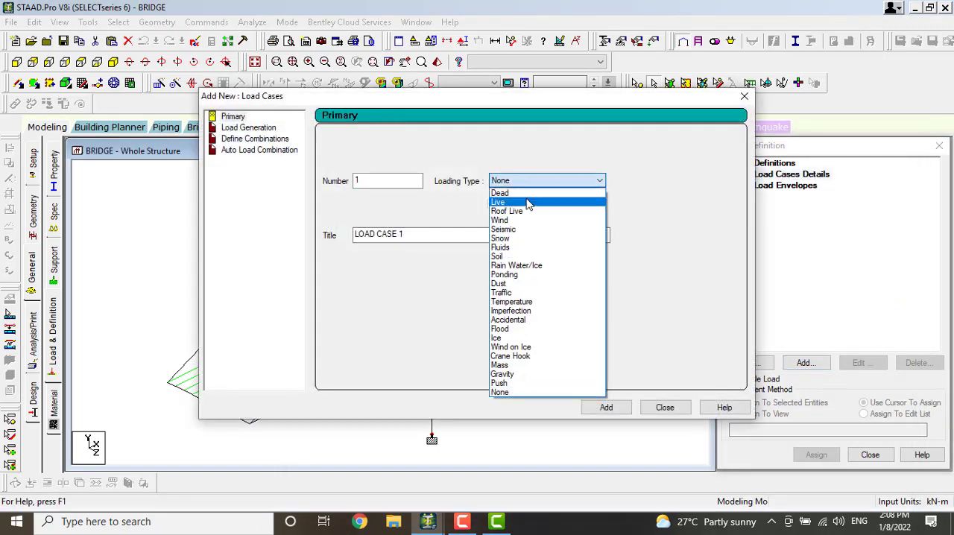
click(526, 200)
drag(418, 237, 350, 256)
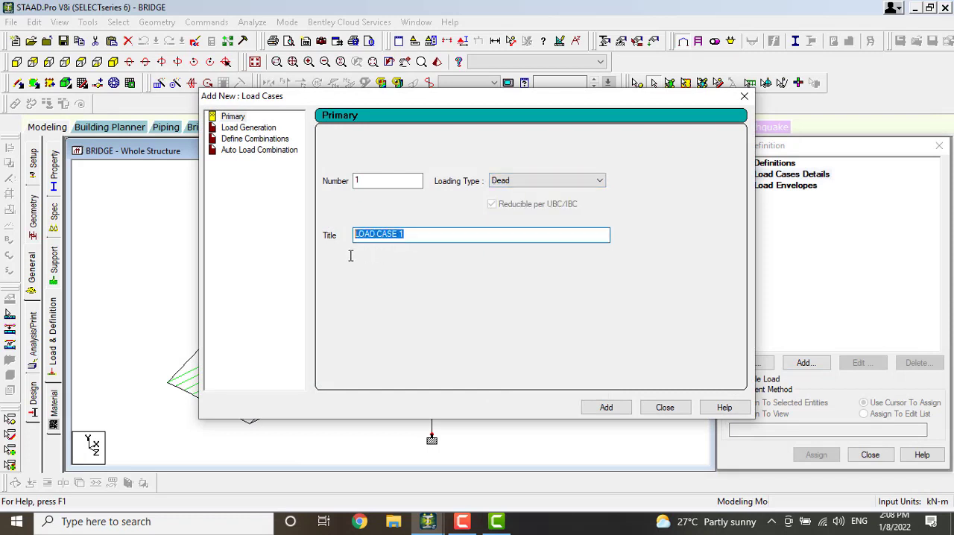
text(DL)
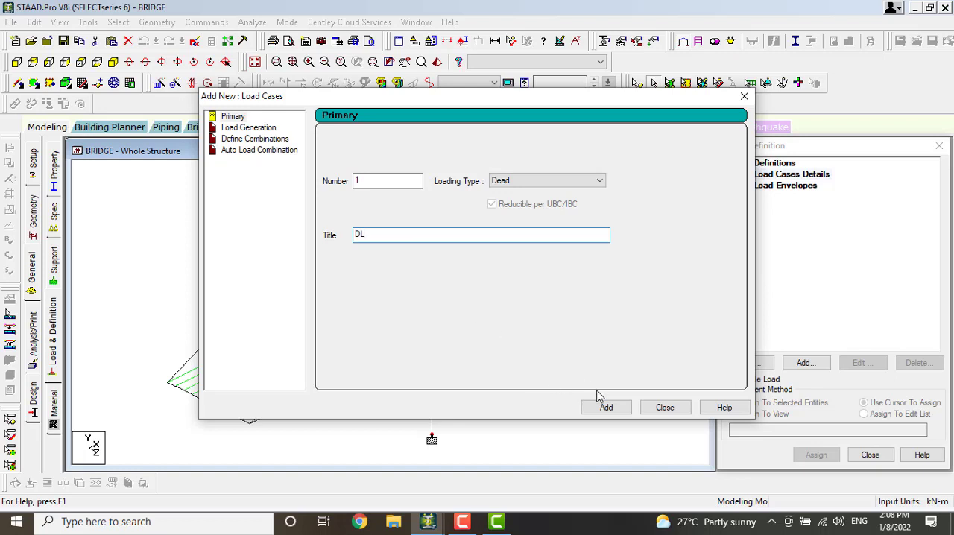
click(611, 412)
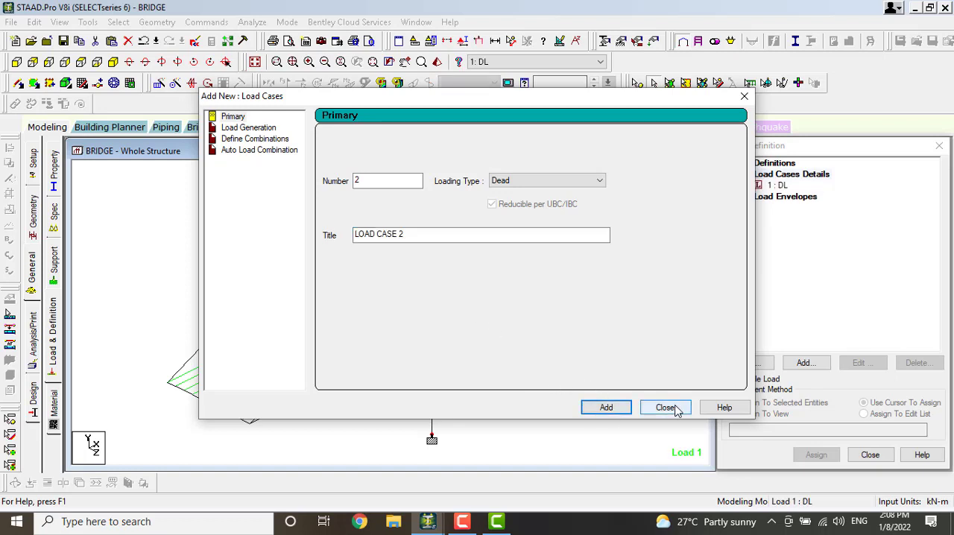
Create primary load case 2 with loading type None and the title PL
click(605, 184)
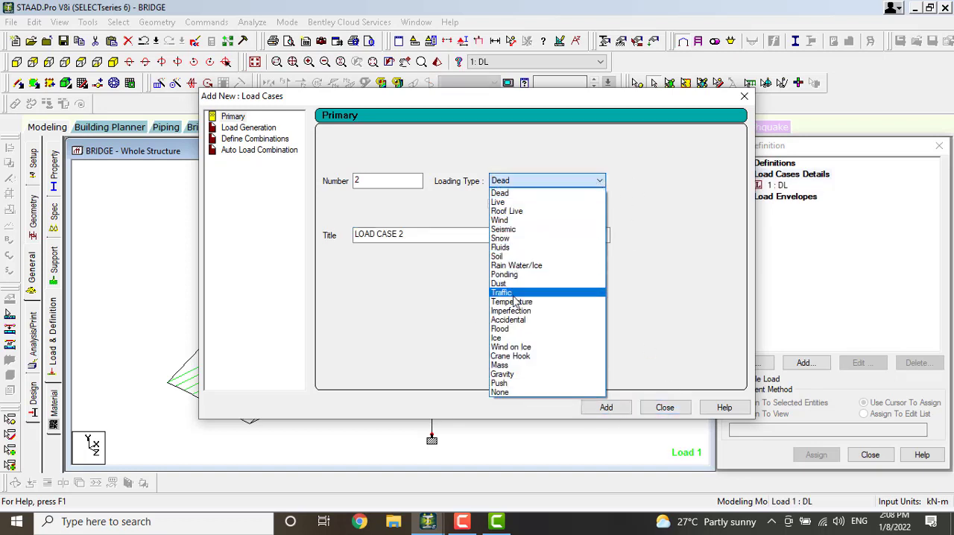
click(531, 393)
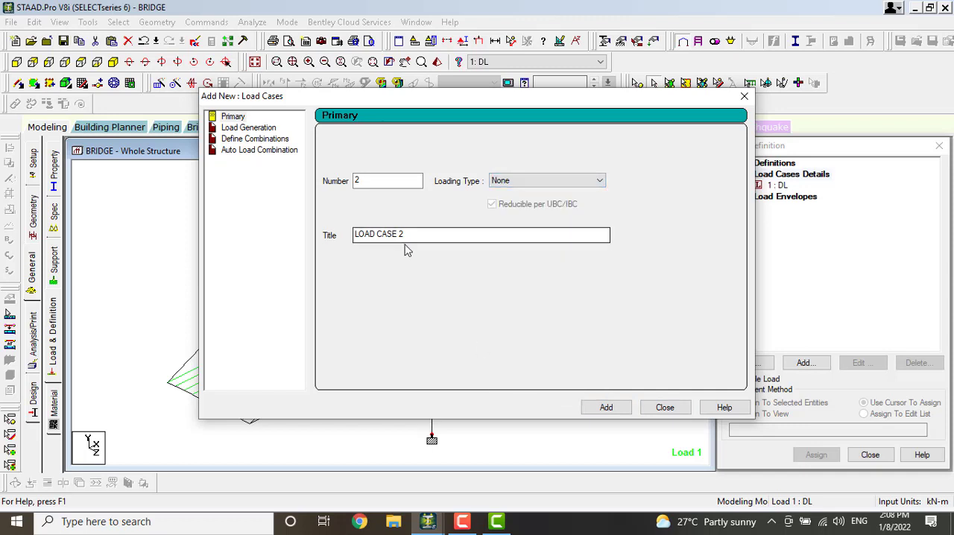
drag(408, 236, 337, 258)
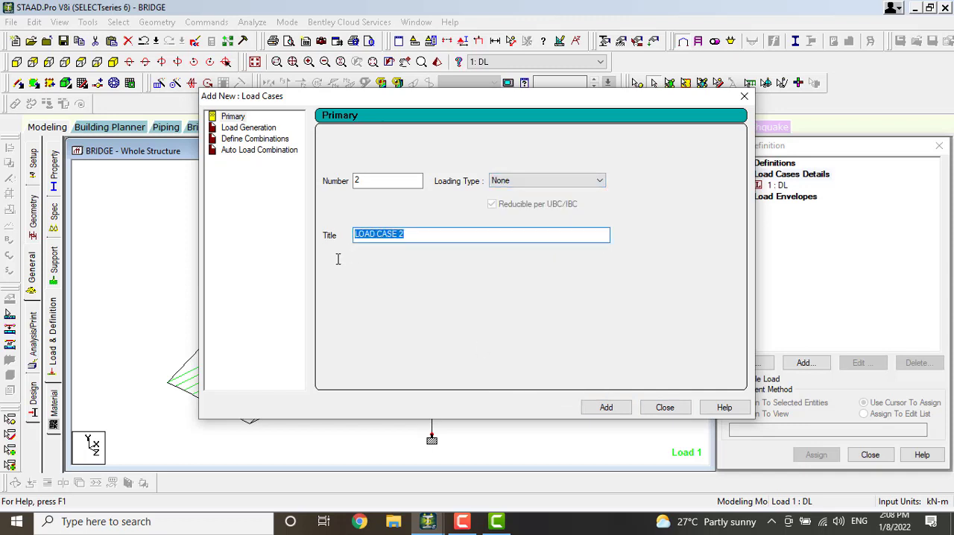
text(PL)
click(606, 407)
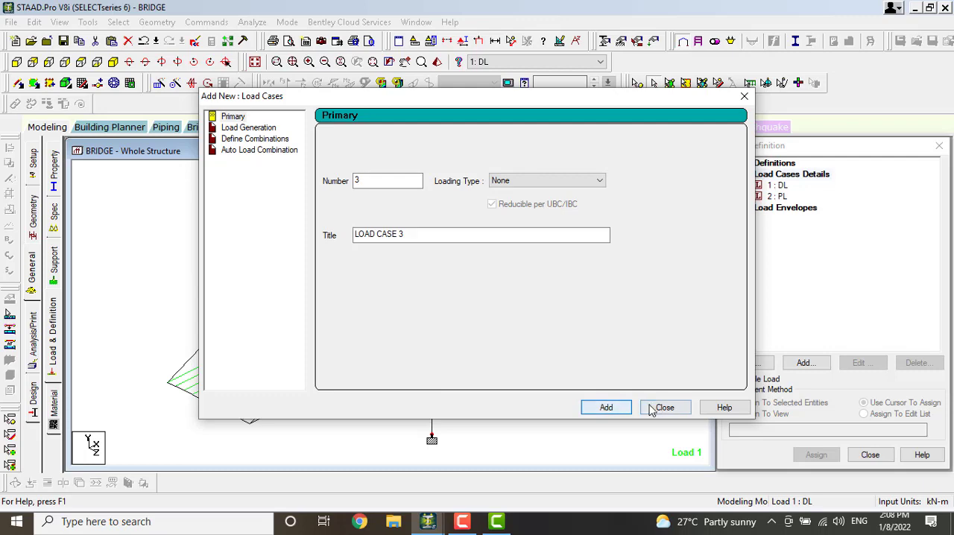
click(664, 407)
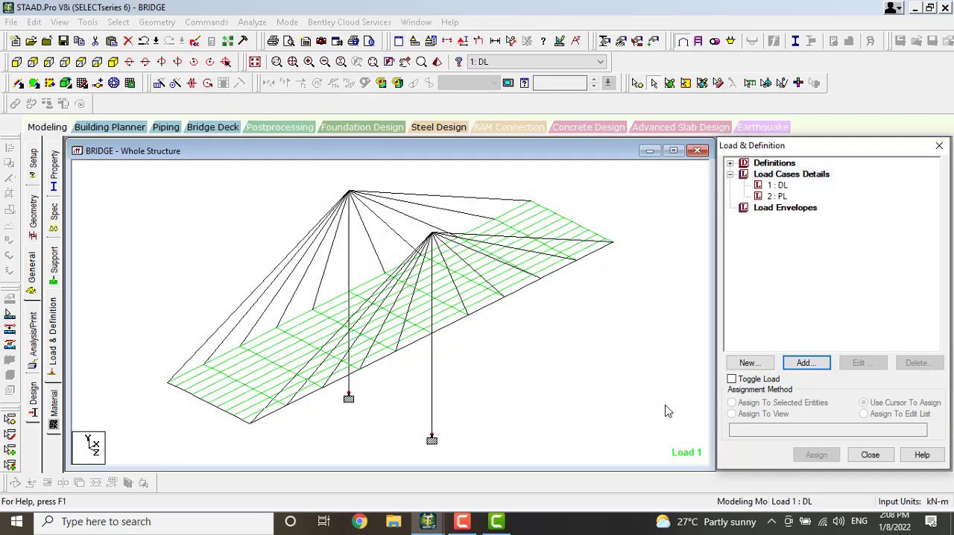
Add a selfweight load in the Y direction with factor -1 to load case DL
click(775, 185)
click(802, 363)
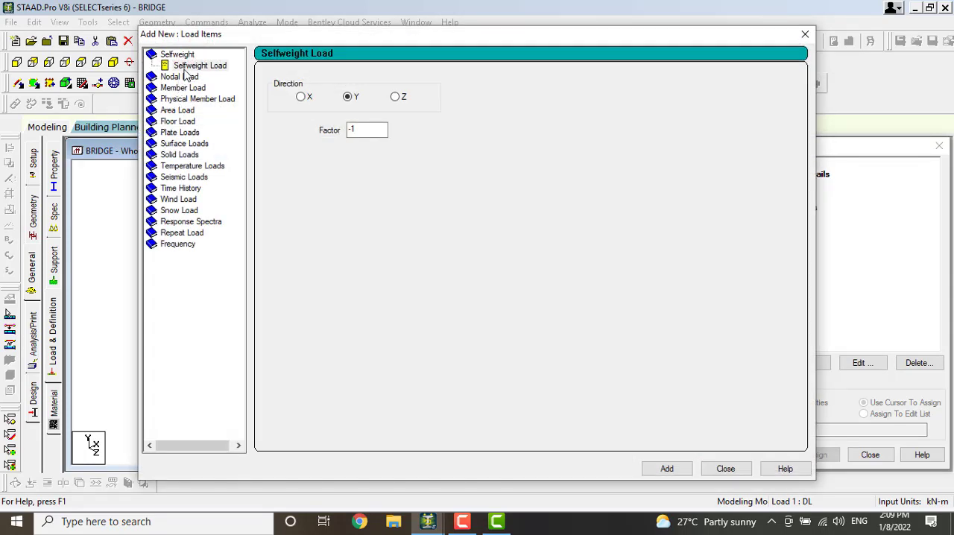
click(195, 68)
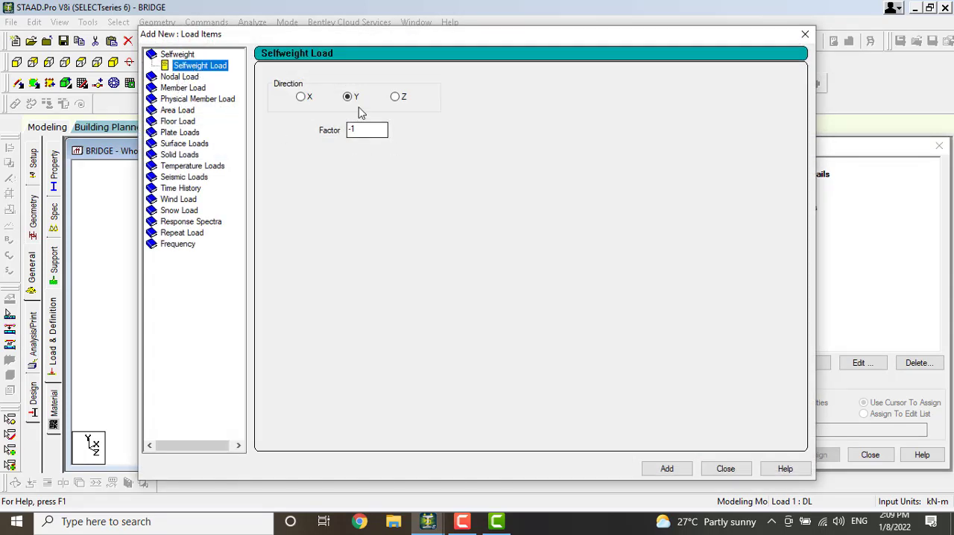
click(666, 468)
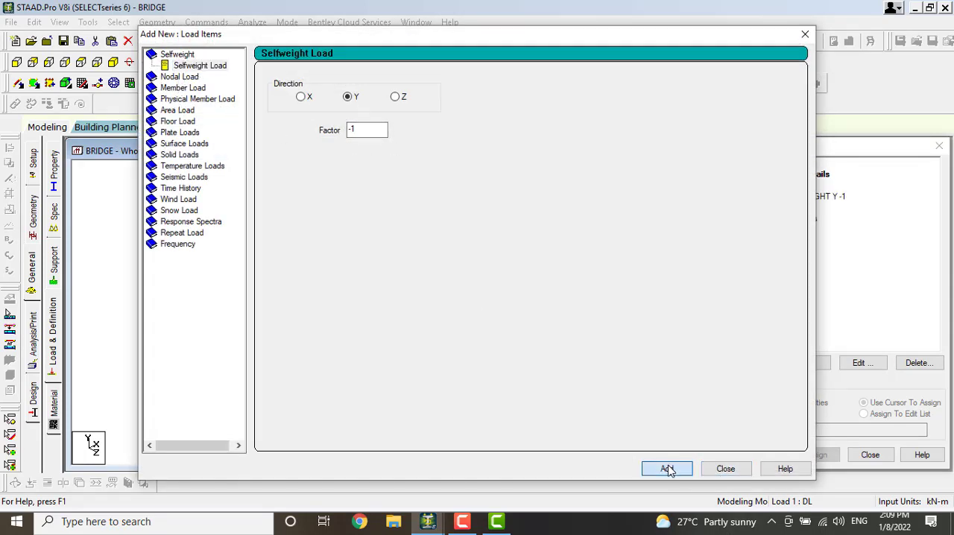
click(727, 469)
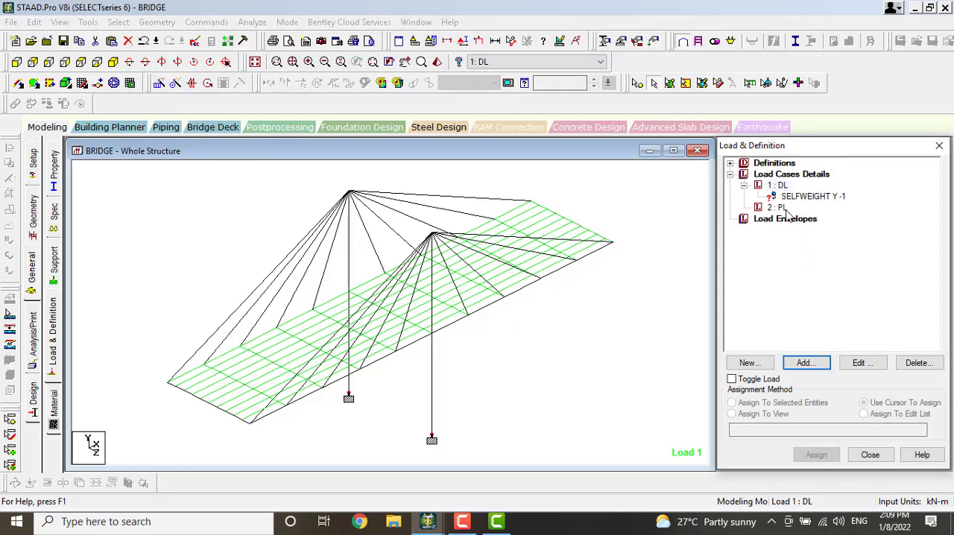
Add a full-plate pressure load of -25 kN/m2 in the GY direction to load case PL
click(782, 208)
click(804, 363)
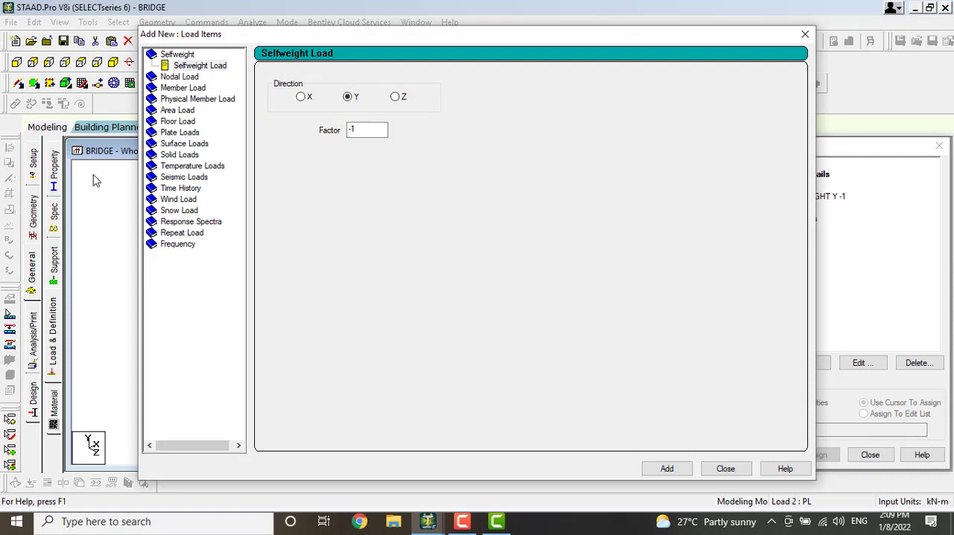
click(180, 132)
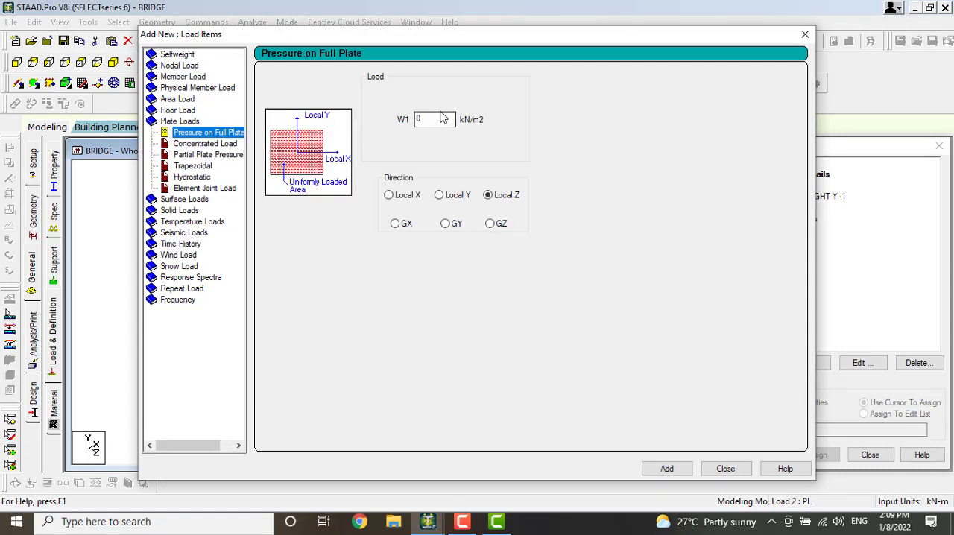
drag(437, 119, 417, 119)
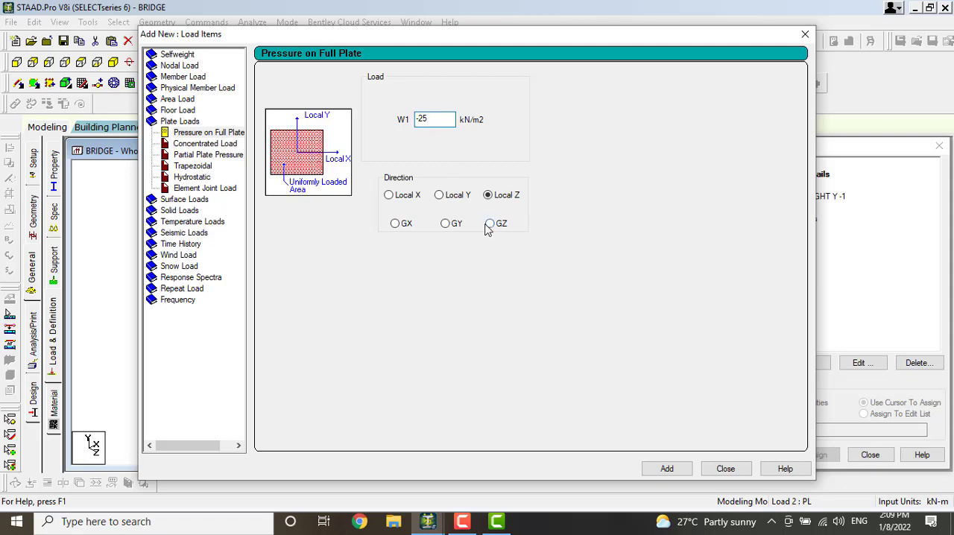
click(445, 224)
click(665, 468)
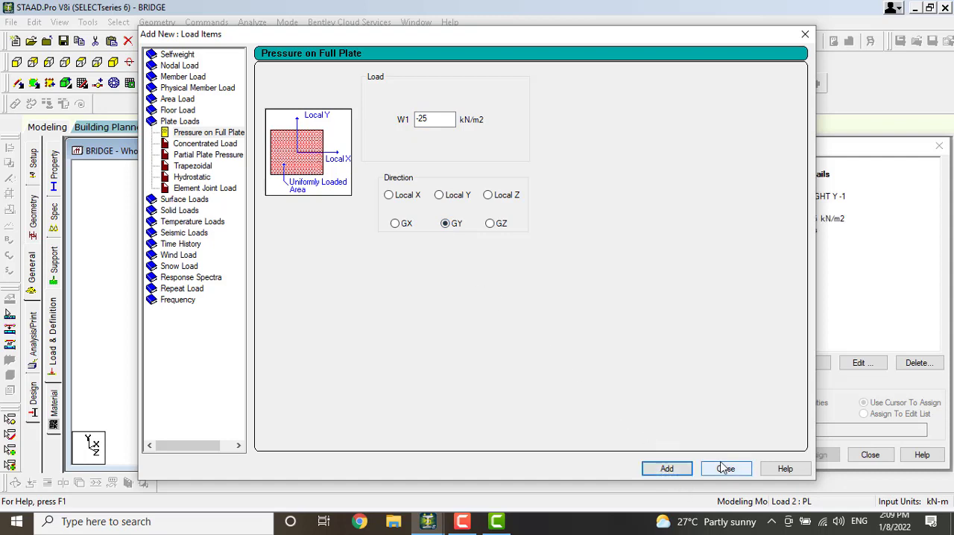
click(725, 468)
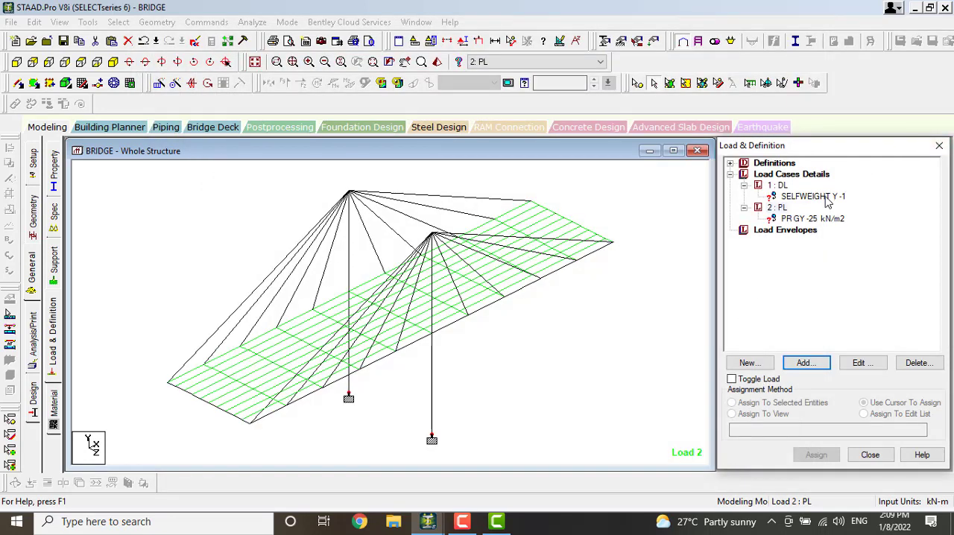
Assign the selfweight load of load case DL to the whole structure using the assign-to-view method
click(824, 198)
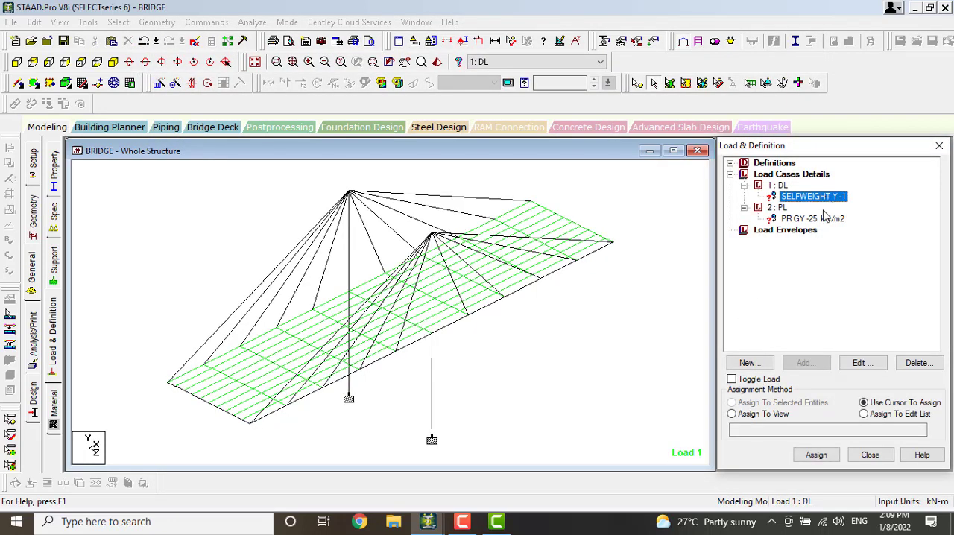
click(733, 414)
click(816, 455)
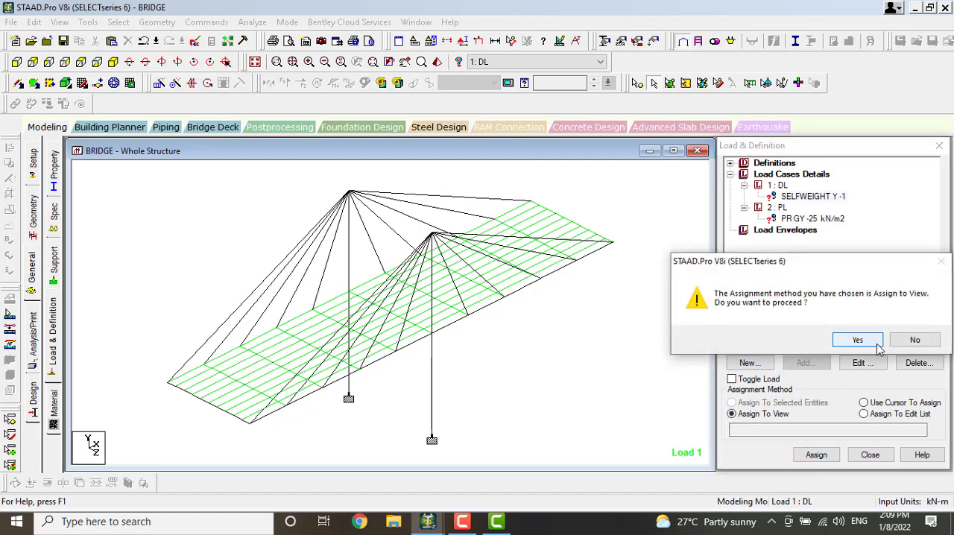
click(878, 346)
Assign the -25 kN/m2 GY pressure load of load case PL to all deck plates using the assign-to-view method
click(812, 218)
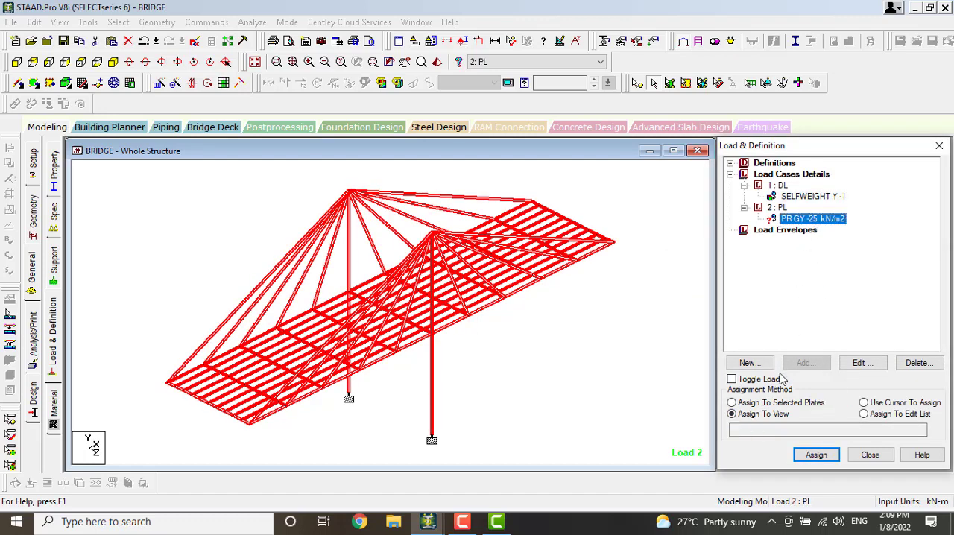
click(734, 414)
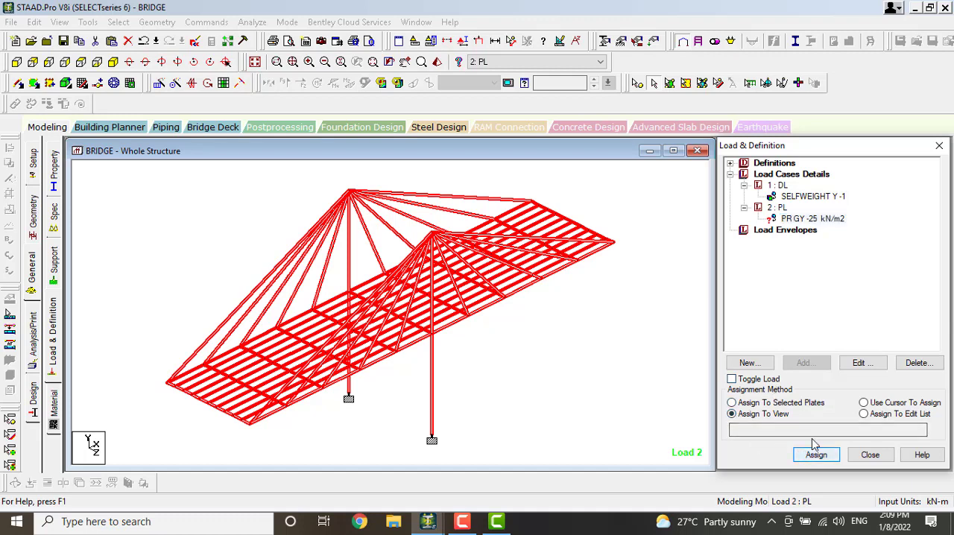
click(829, 219)
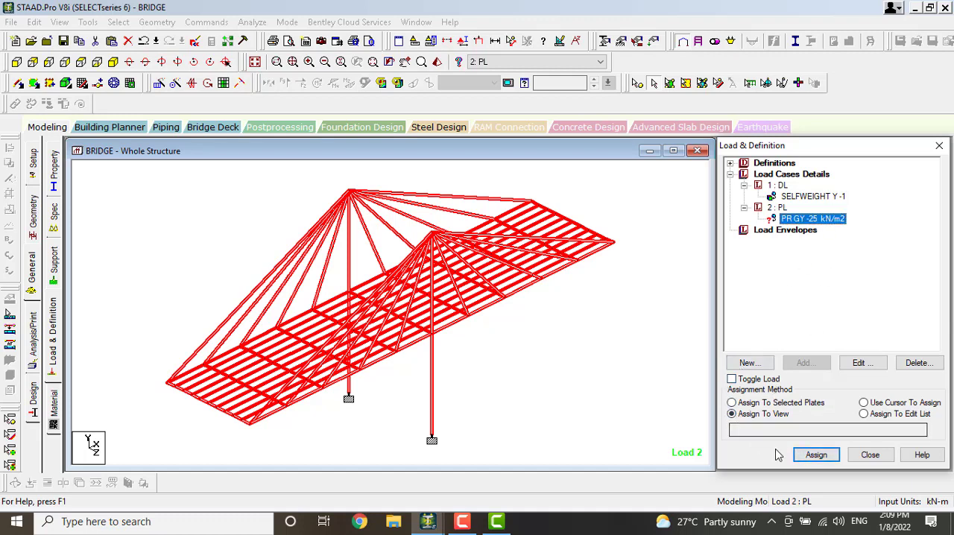
click(816, 455)
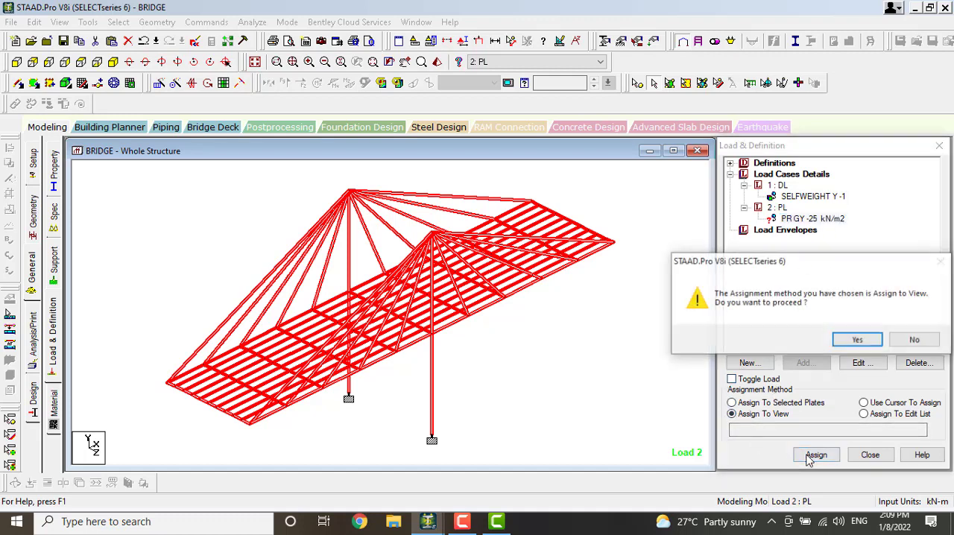
click(857, 339)
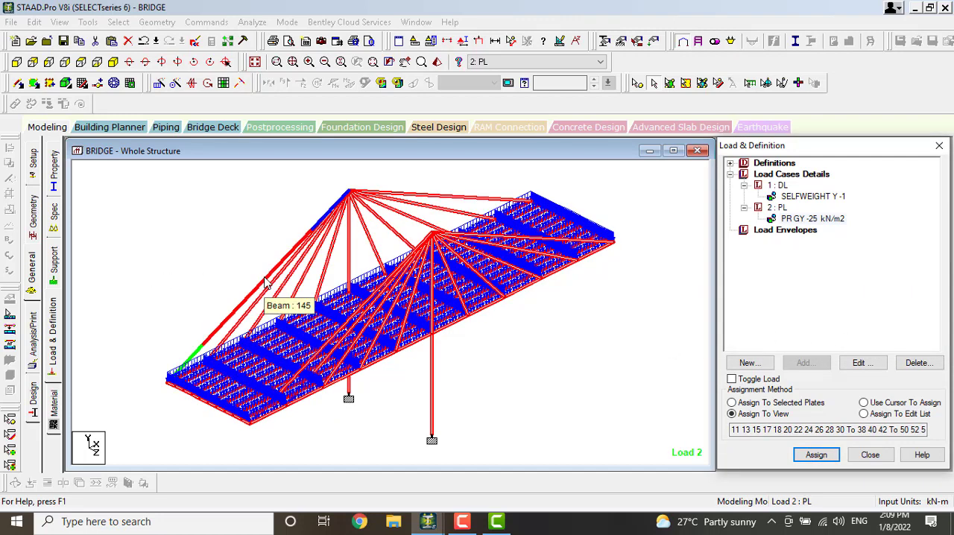
Assign the CONCRETE material to the whole structure using the assign-to-view method
click(33, 345)
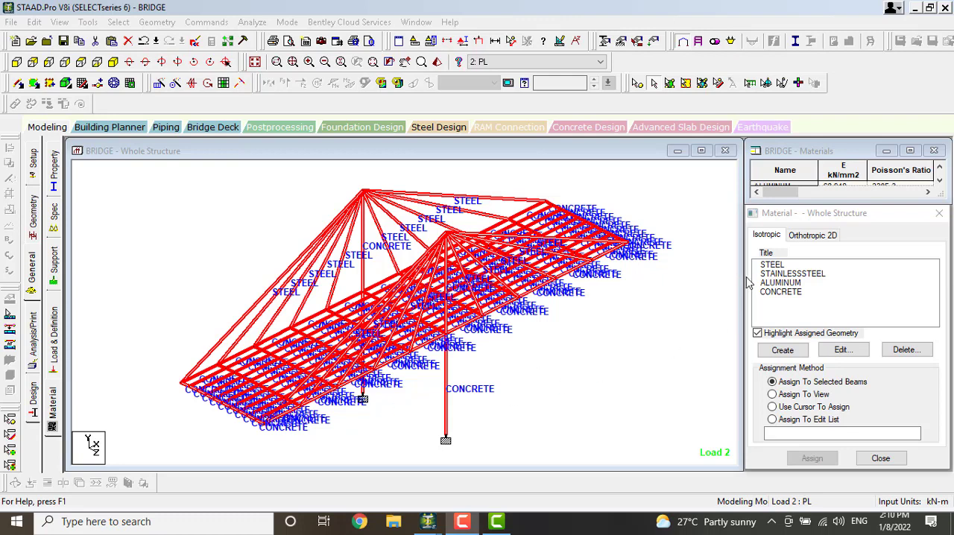
click(796, 283)
click(796, 292)
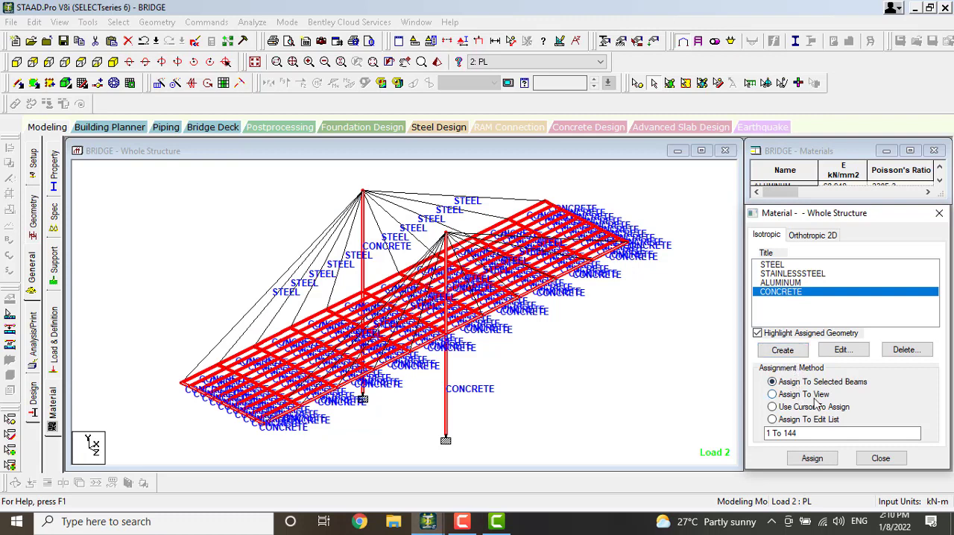
click(773, 394)
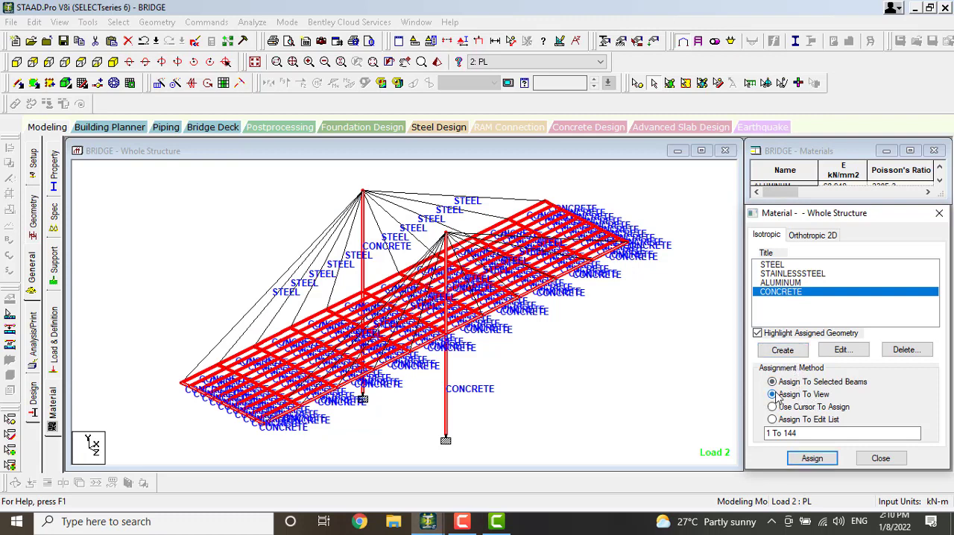
click(811, 458)
click(856, 374)
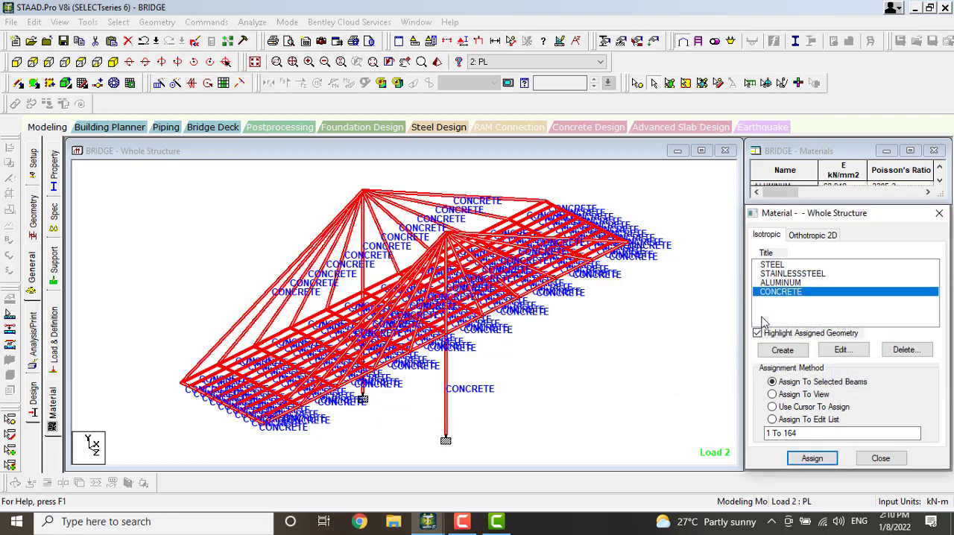
Assign the ALUMINUM material to all inclined cable members fanning out from both tower tops, leaving out the vertical towers
click(782, 283)
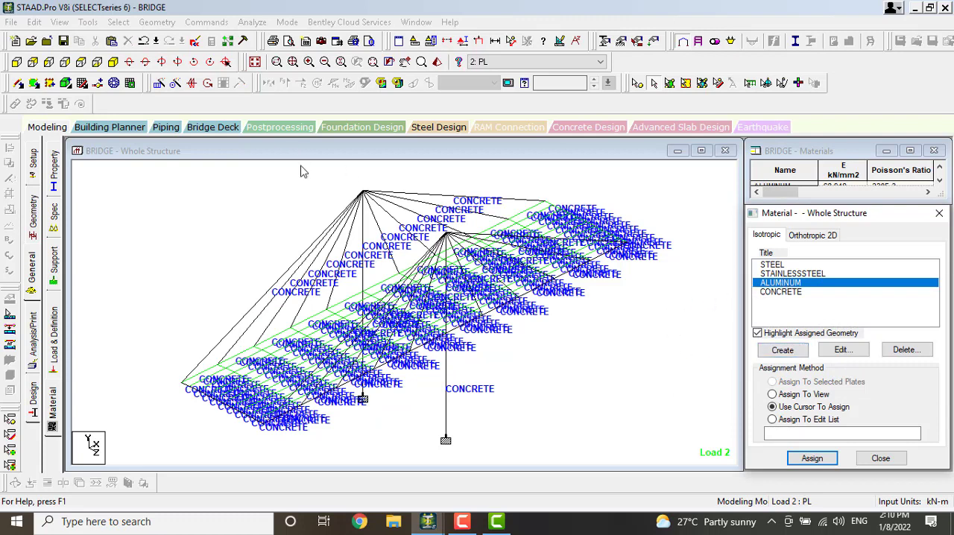
click(367, 202)
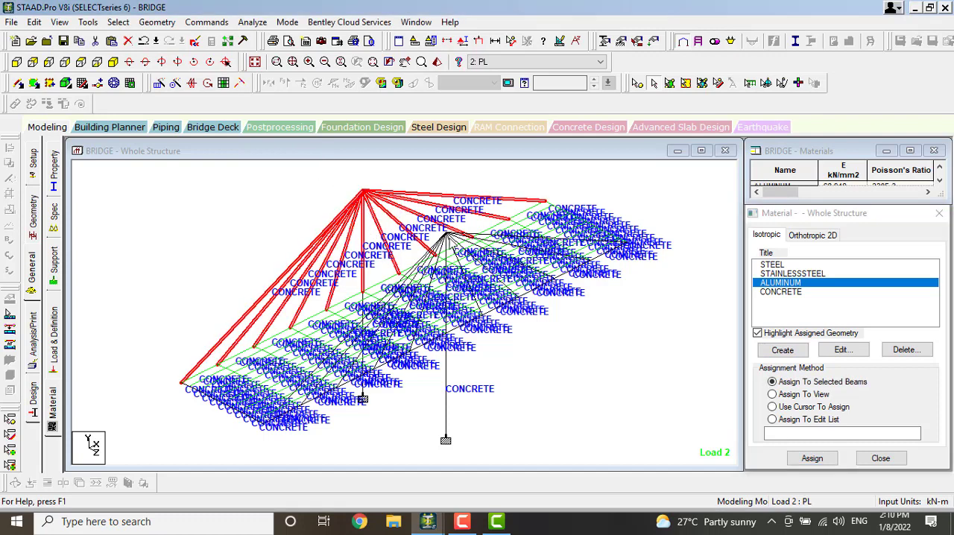
ctrl+click(451, 245)
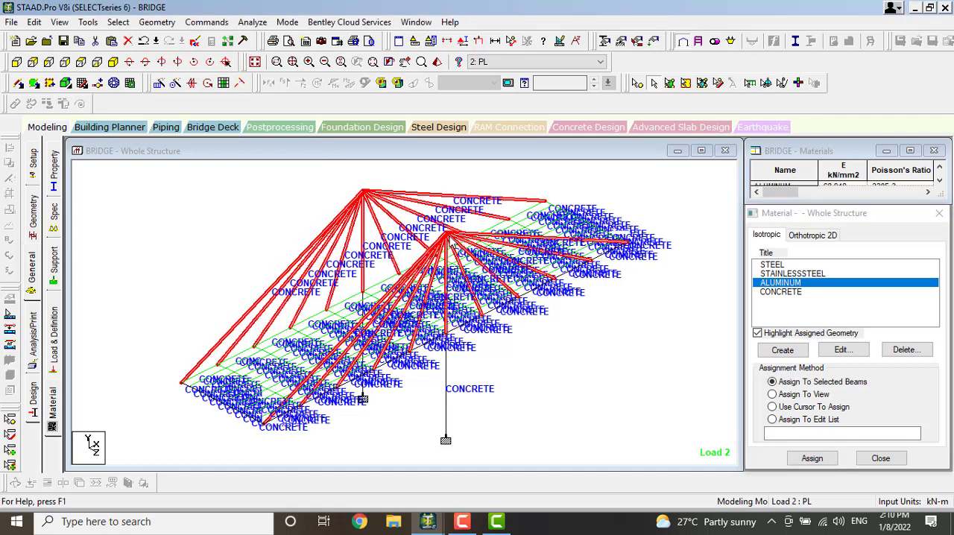
click(367, 265)
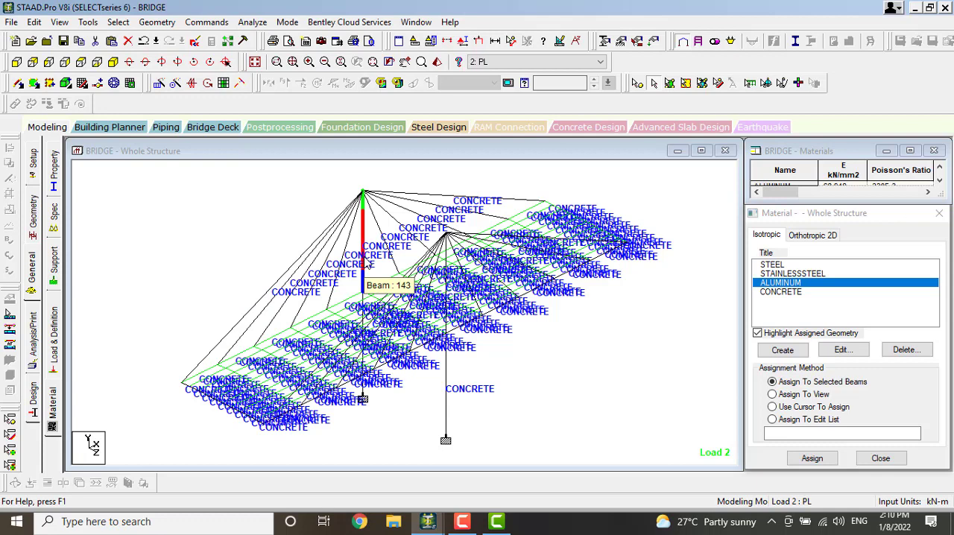
click(367, 193)
ctrl+click(450, 246)
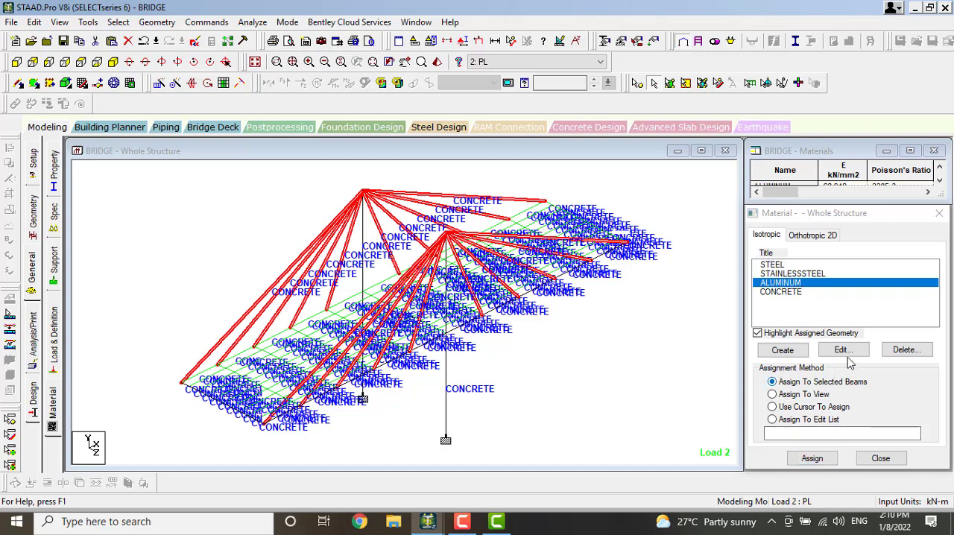
click(820, 458)
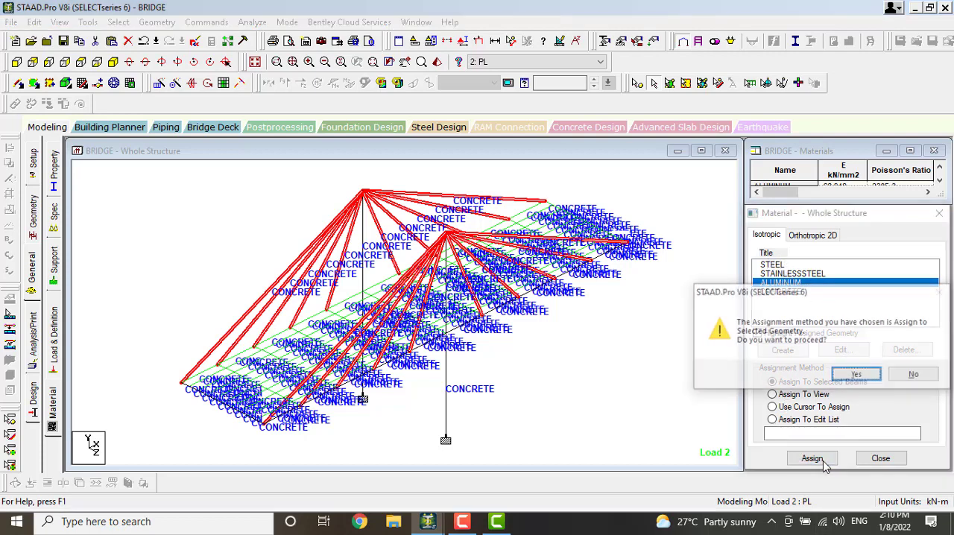
click(857, 375)
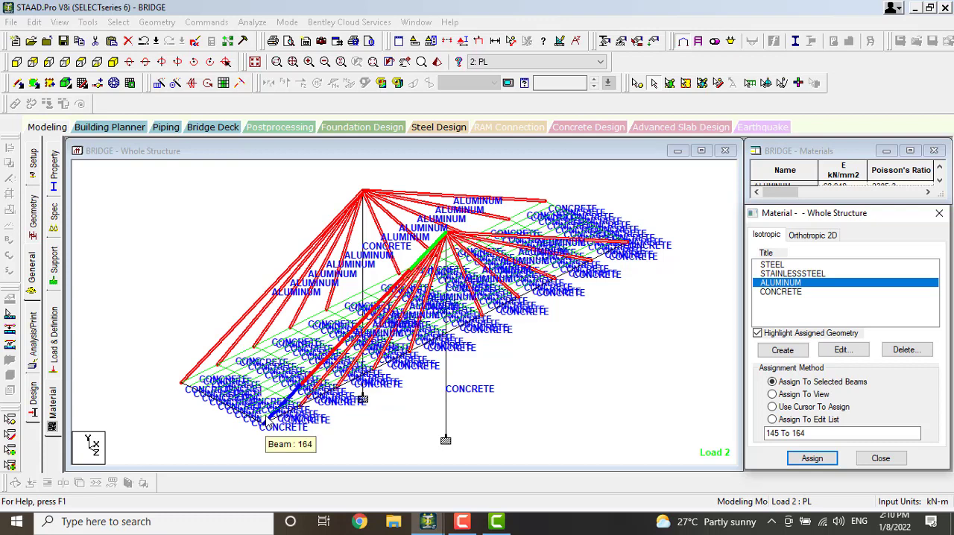
Add a Perform Analysis command with the No Print option to the command list
click(33, 342)
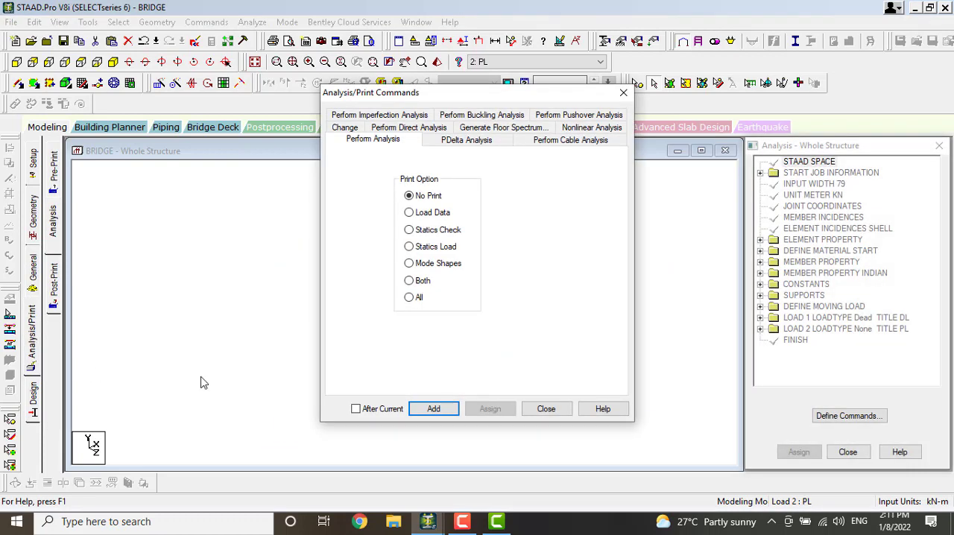
click(447, 409)
click(546, 409)
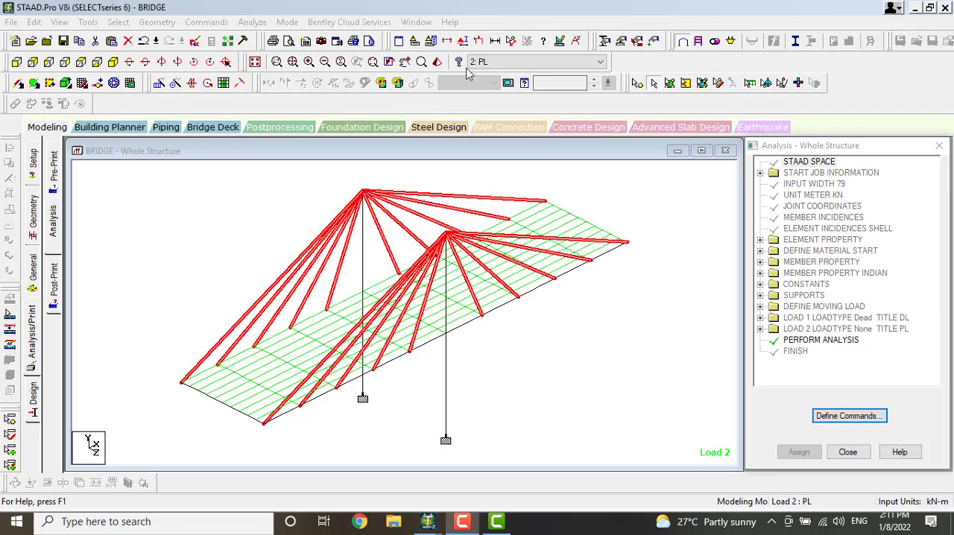
Run the analysis, saving the modified structure first
click(253, 23)
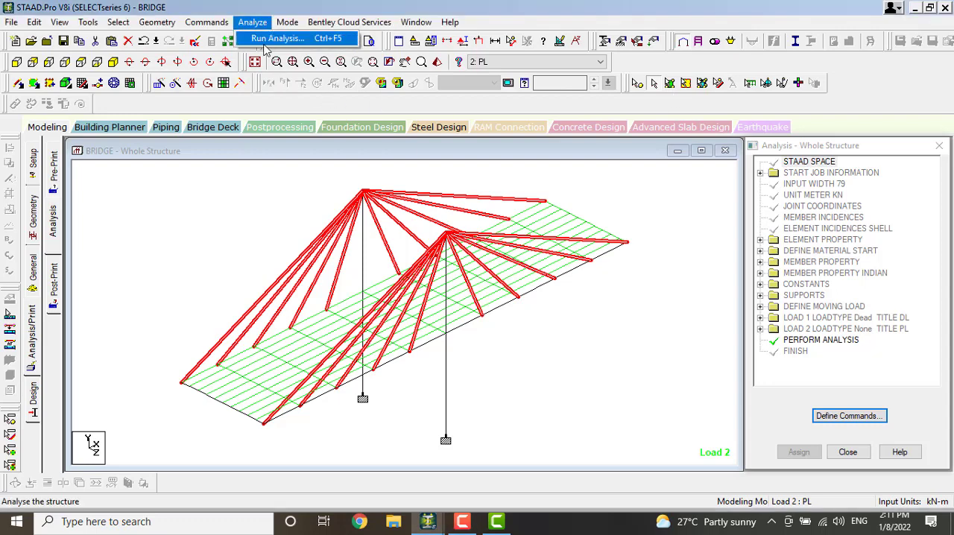
click(271, 38)
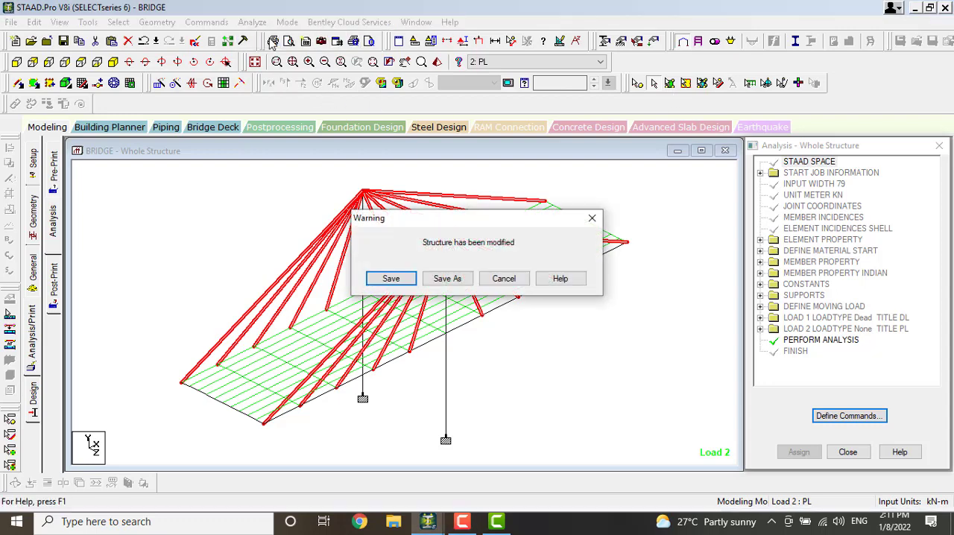
click(413, 278)
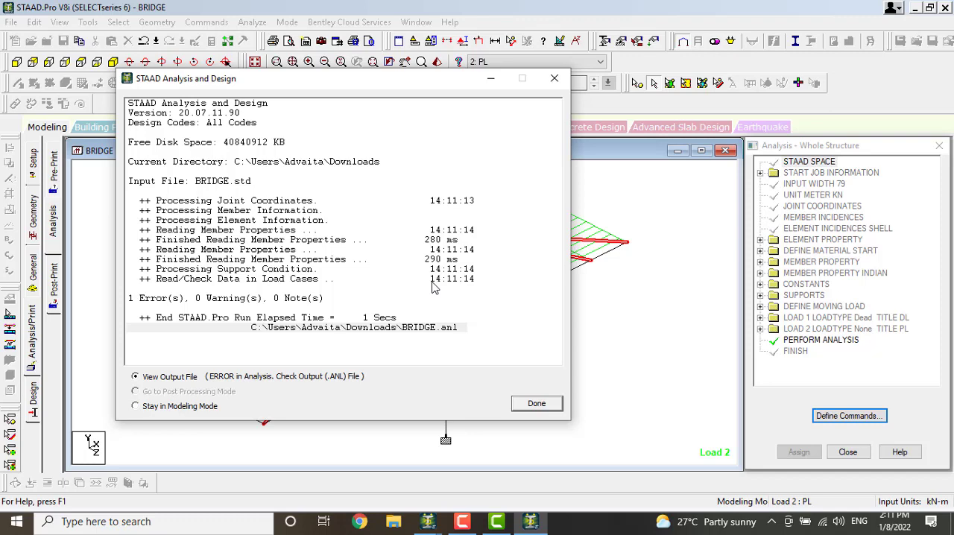
Open the analysis output file, examine the reported error and the input listing, and close the viewer
click(536, 404)
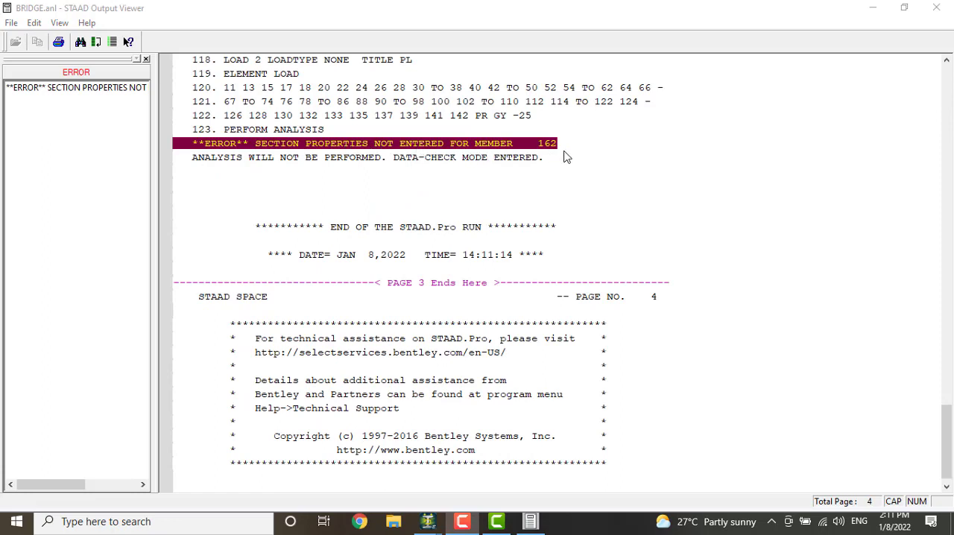
scroll(465, 343, down, 1)
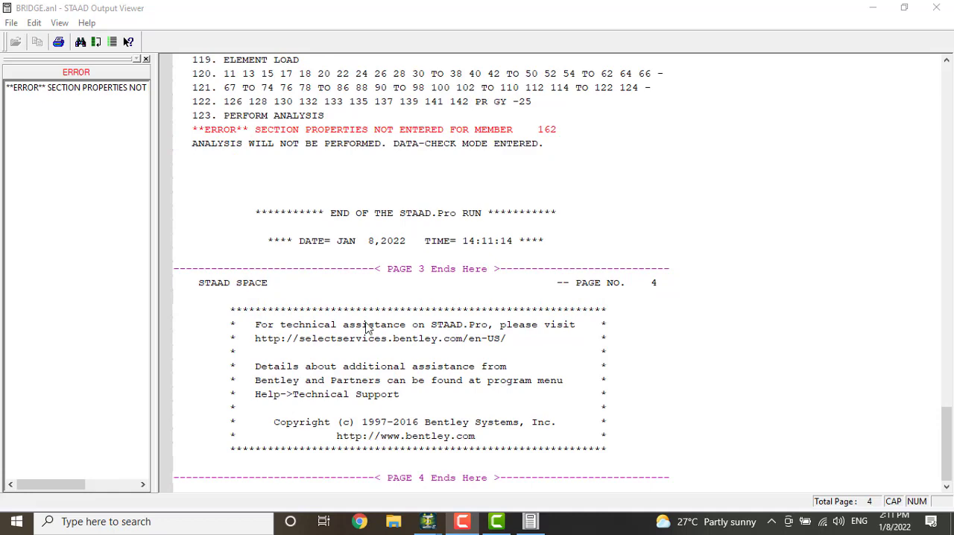
scroll(295, 318, up, 10)
scroll(295, 320, down, 10)
scroll(285, 332, up, 20)
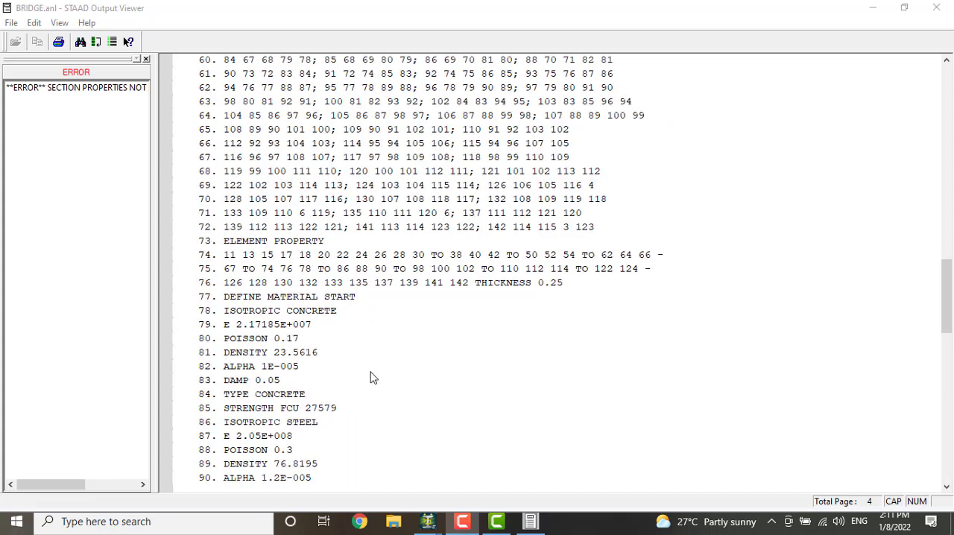
click(939, 8)
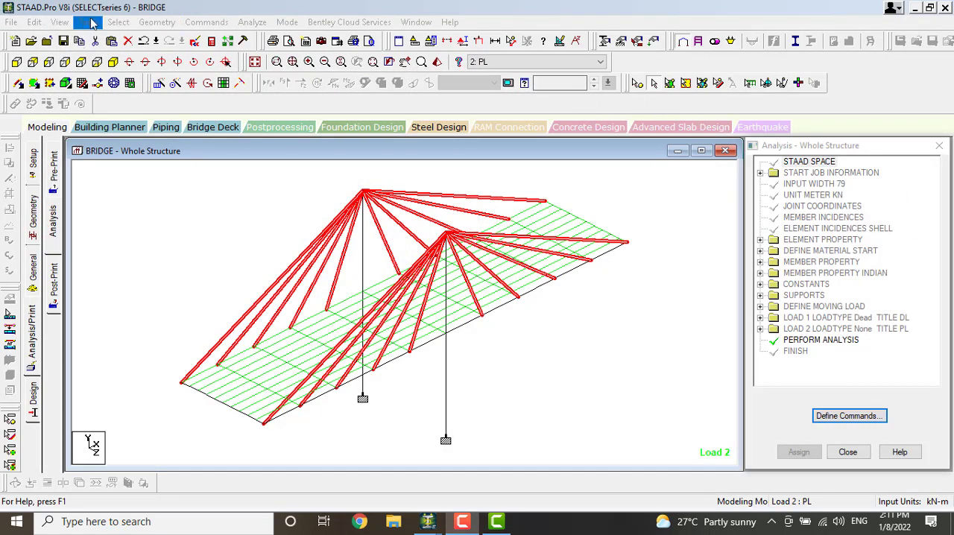
Select the members of the bridge that have no section property assigned
click(118, 21)
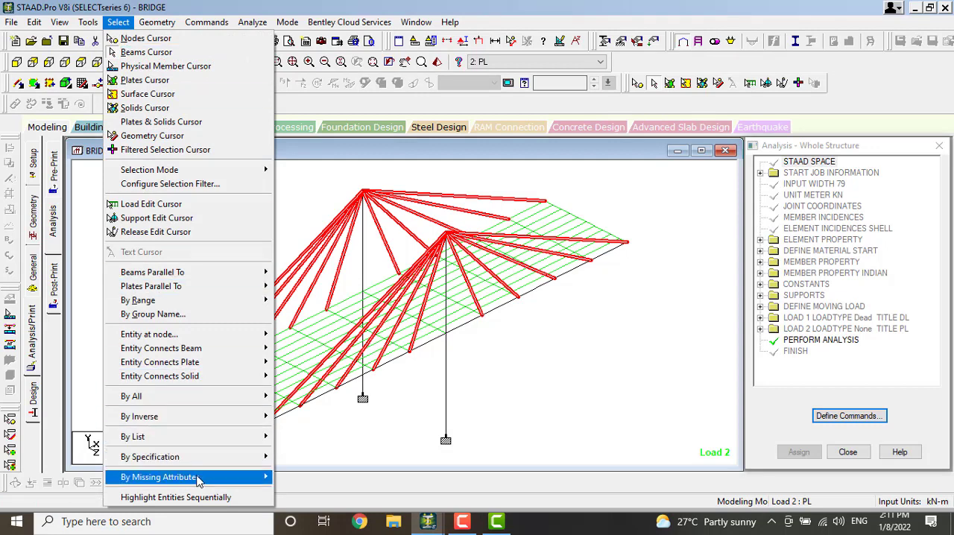
mouse_move(199, 479)
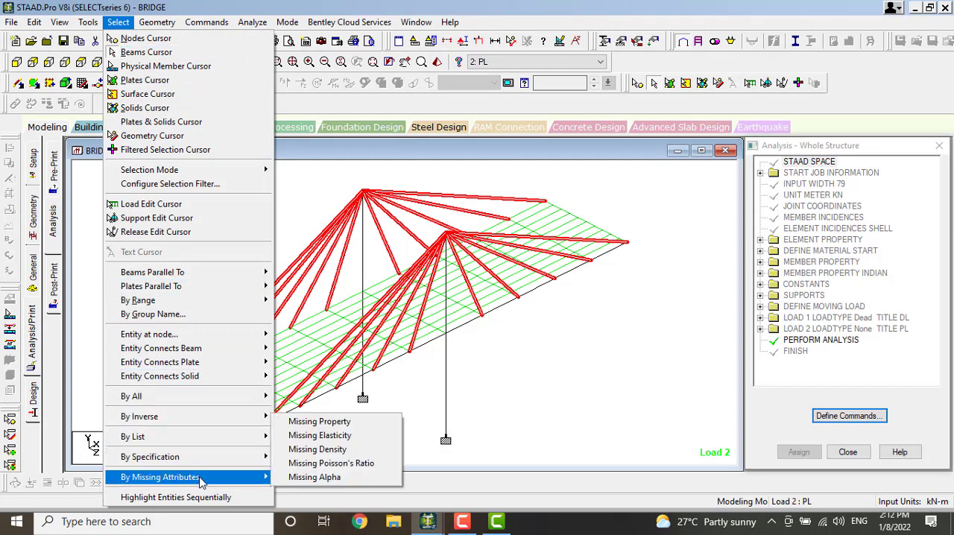
click(335, 424)
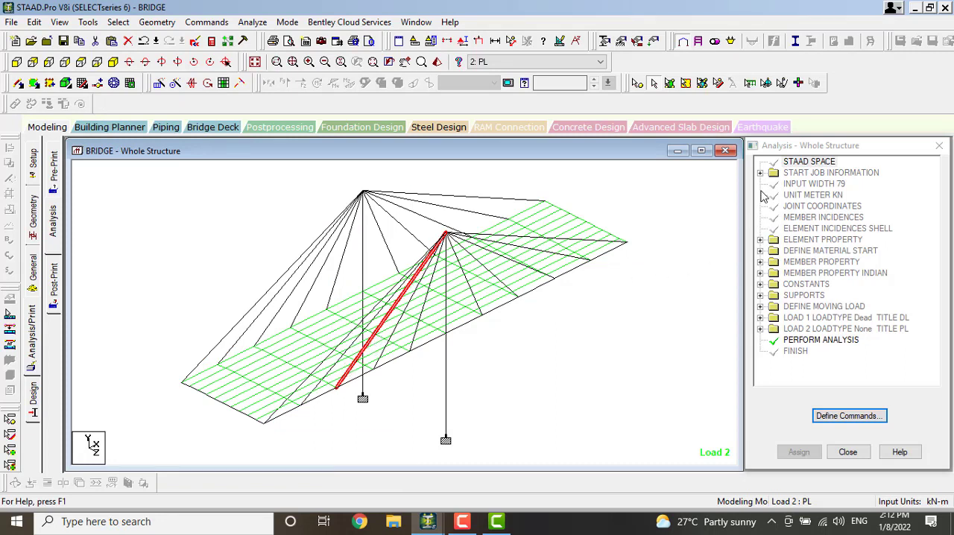
Assign the ISA135x65x12 section to the one cable member of the nearer tower that is missing a property
click(33, 269)
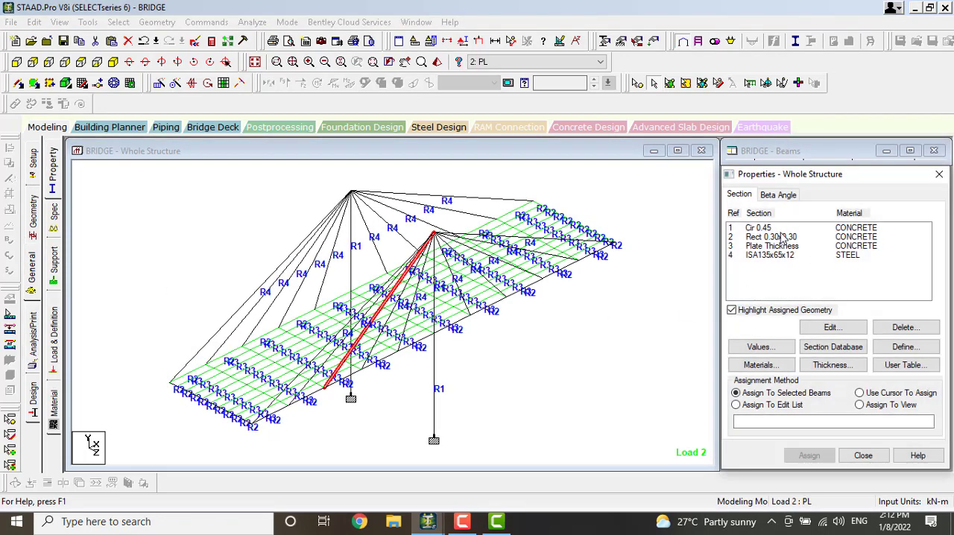
click(775, 255)
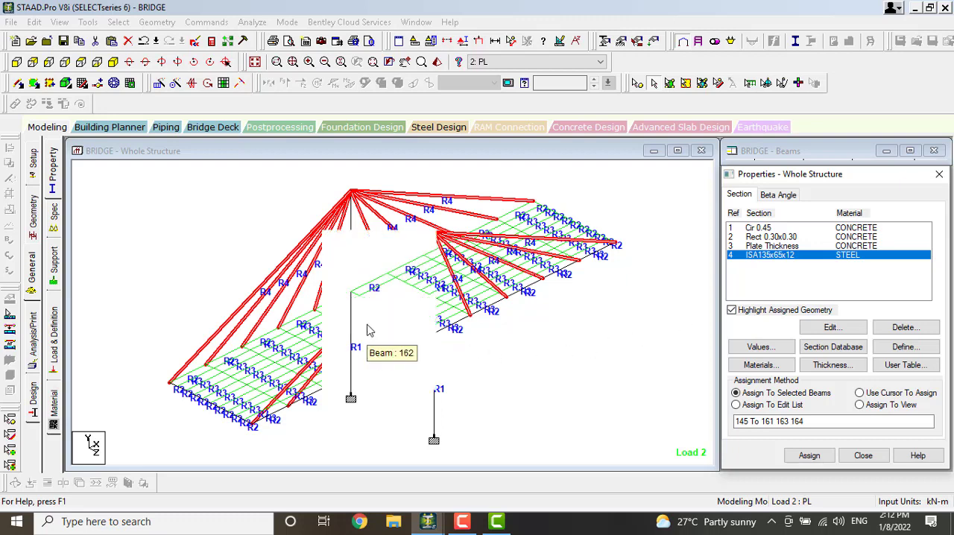
click(369, 332)
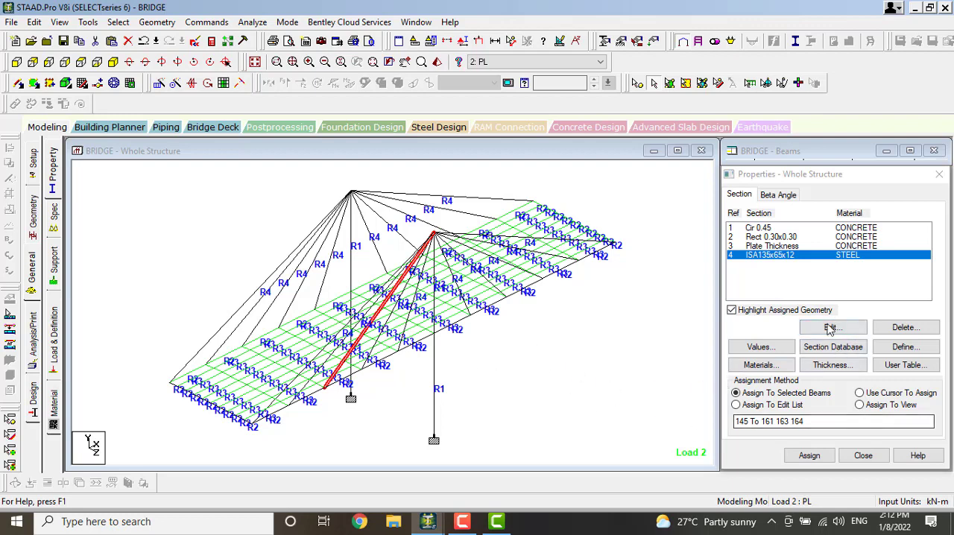
click(809, 455)
click(856, 356)
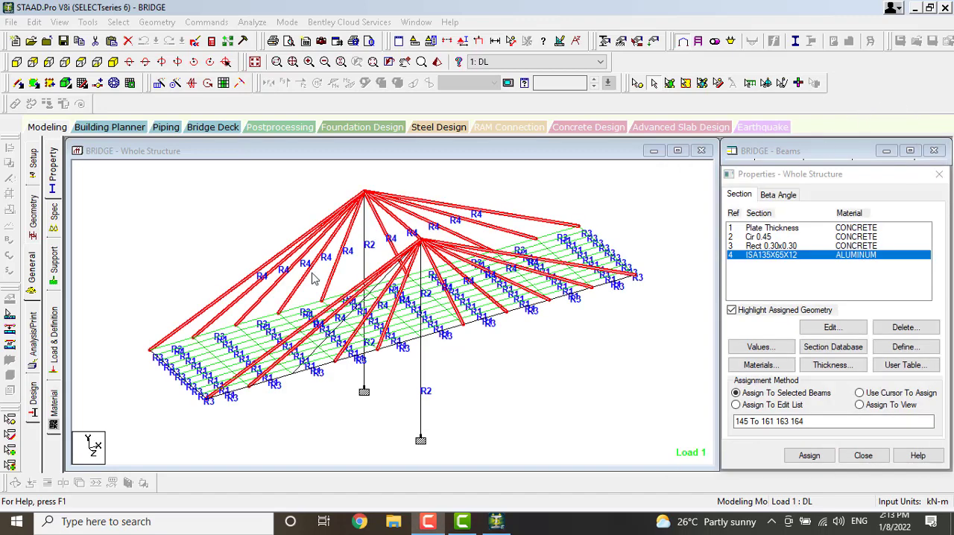
click(337, 328)
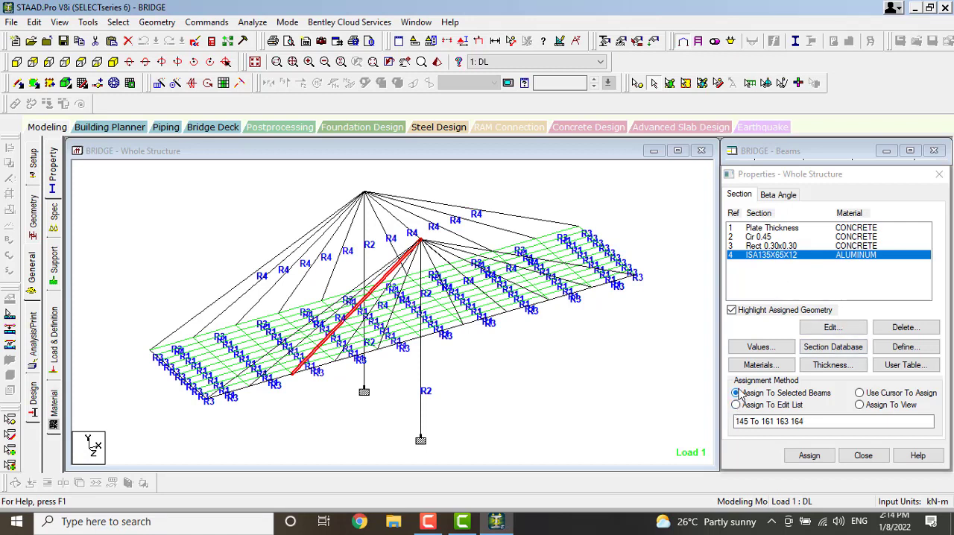
click(811, 457)
click(856, 354)
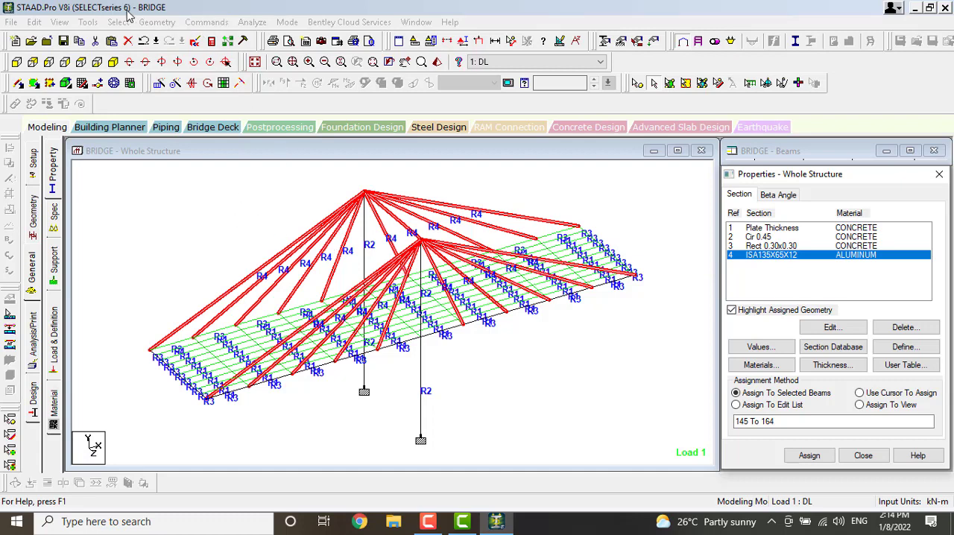
Add another Perform Analysis command with the No Print option and close the analysis commands dialog
click(29, 353)
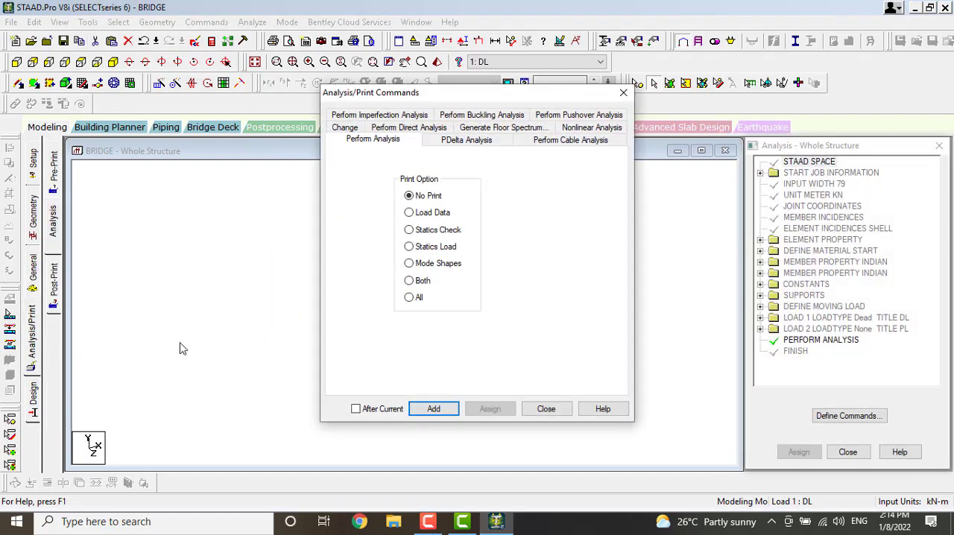
click(445, 411)
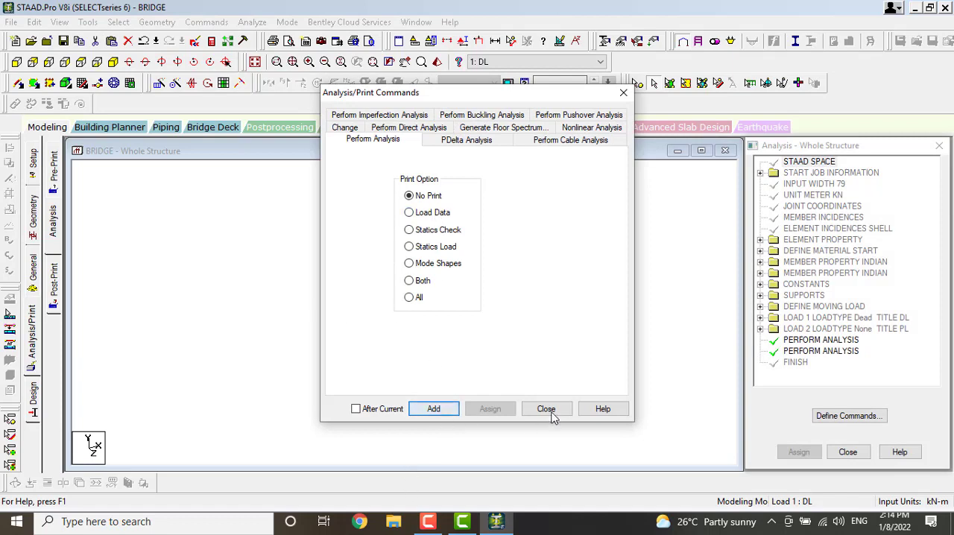
click(548, 409)
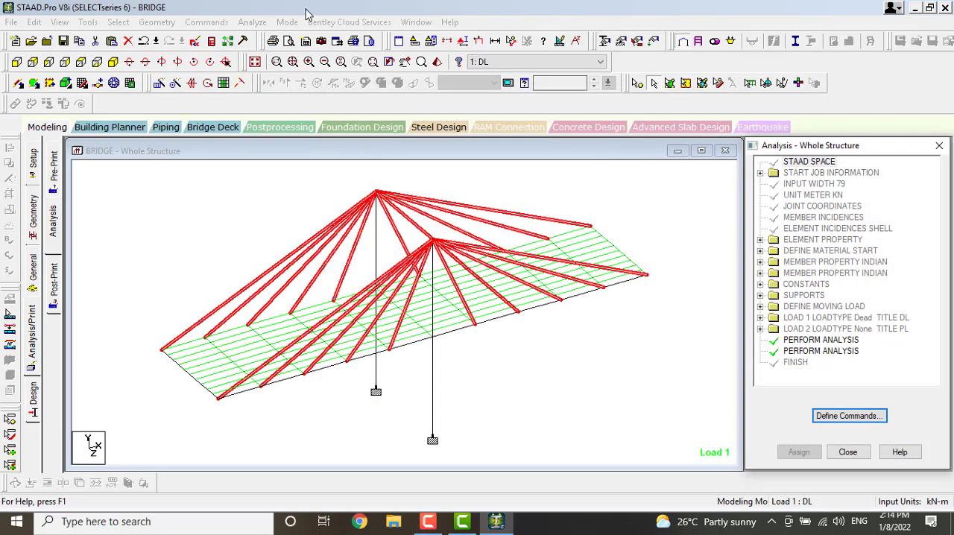
Save the modified structure, run the analysis and return to modeling mode
click(267, 23)
click(274, 38)
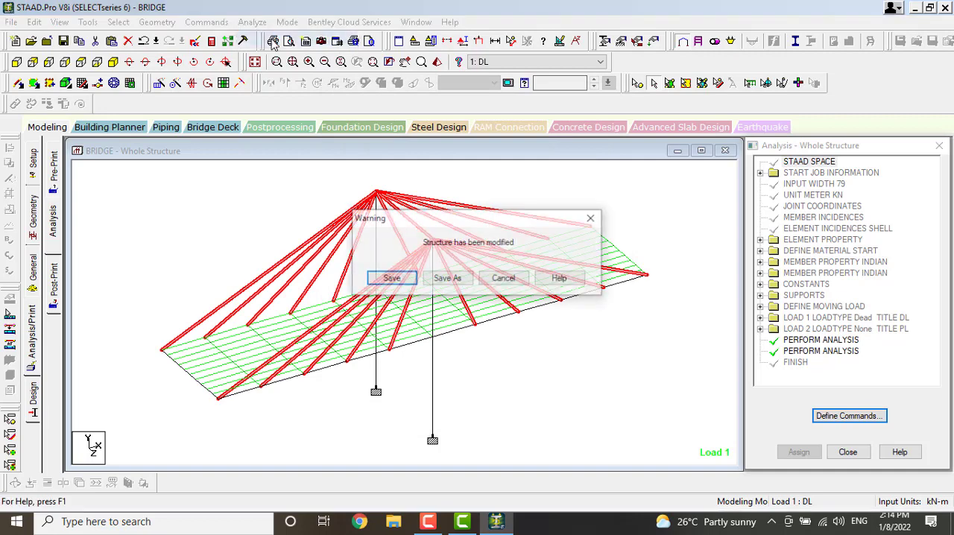
click(403, 280)
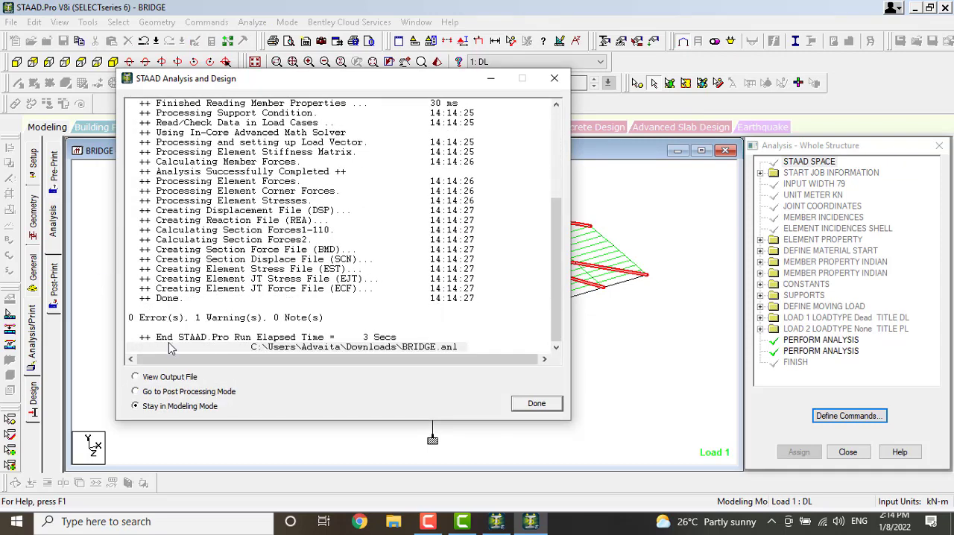
click(539, 404)
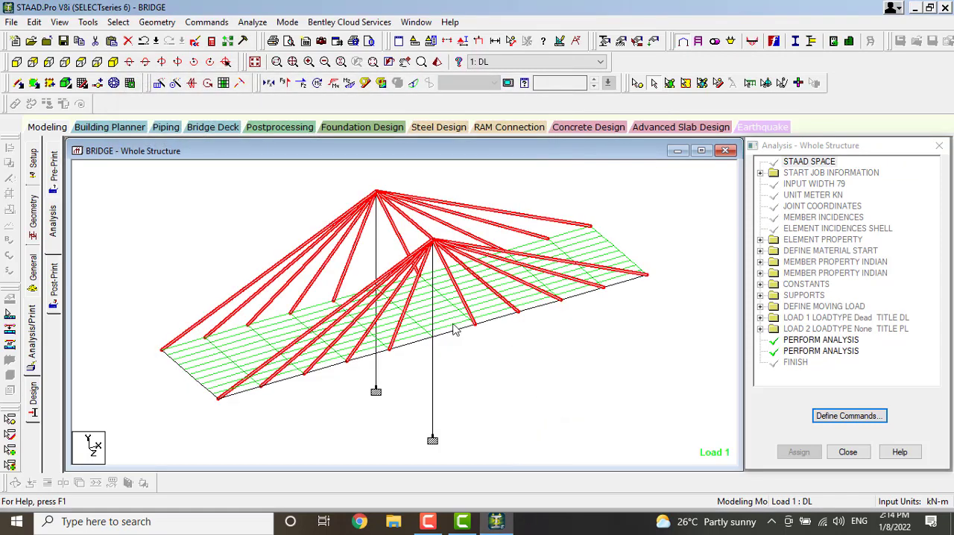
Restrict the IS456 concrete design parameters to Fc, Fymain and Fysec
click(34, 403)
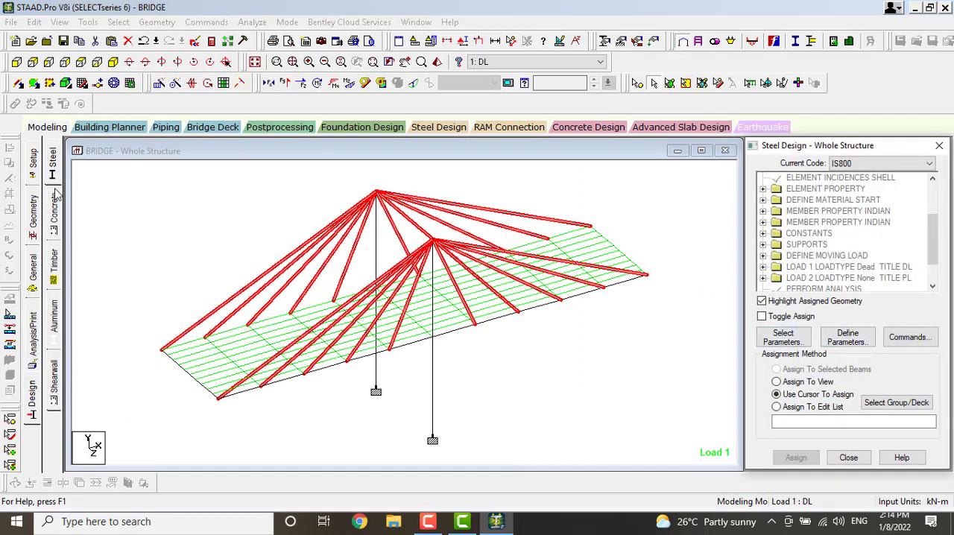
click(53, 212)
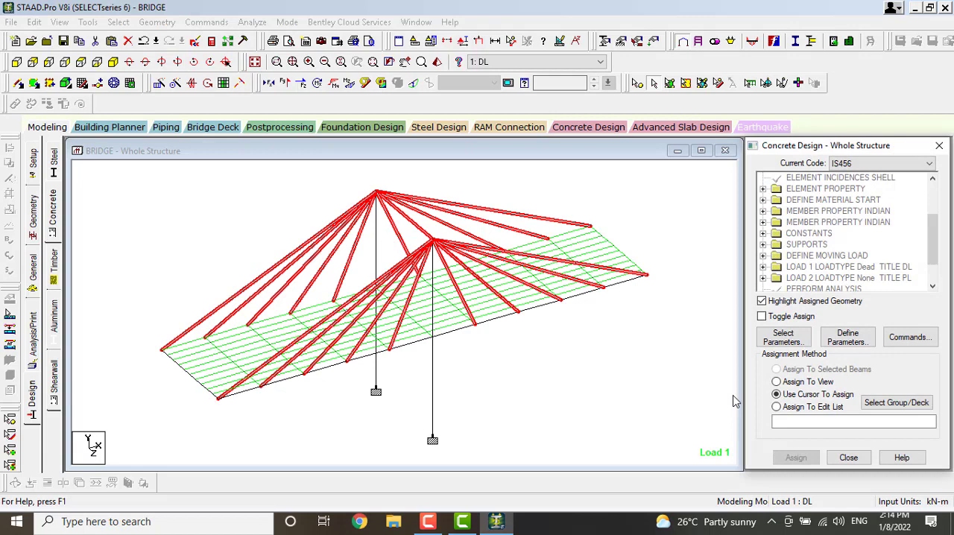
click(783, 337)
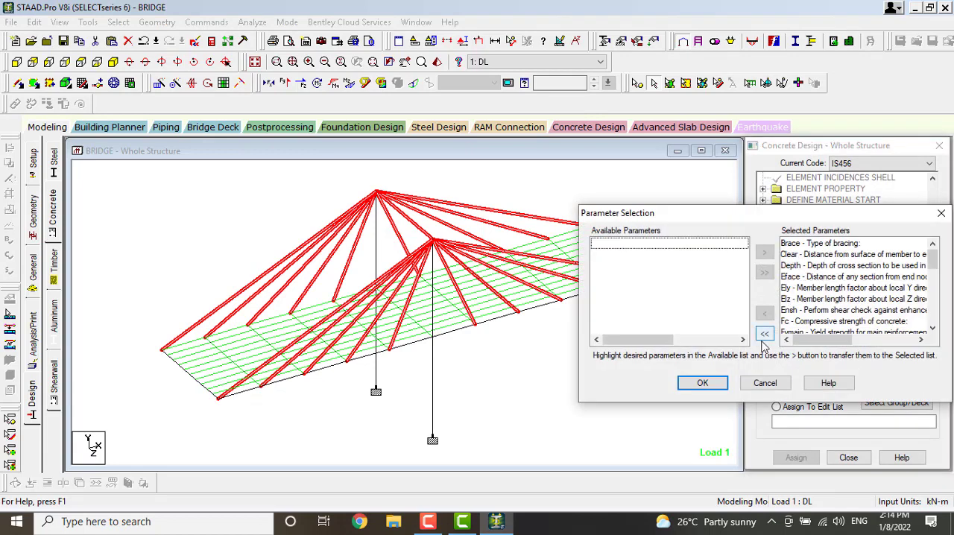
click(764, 334)
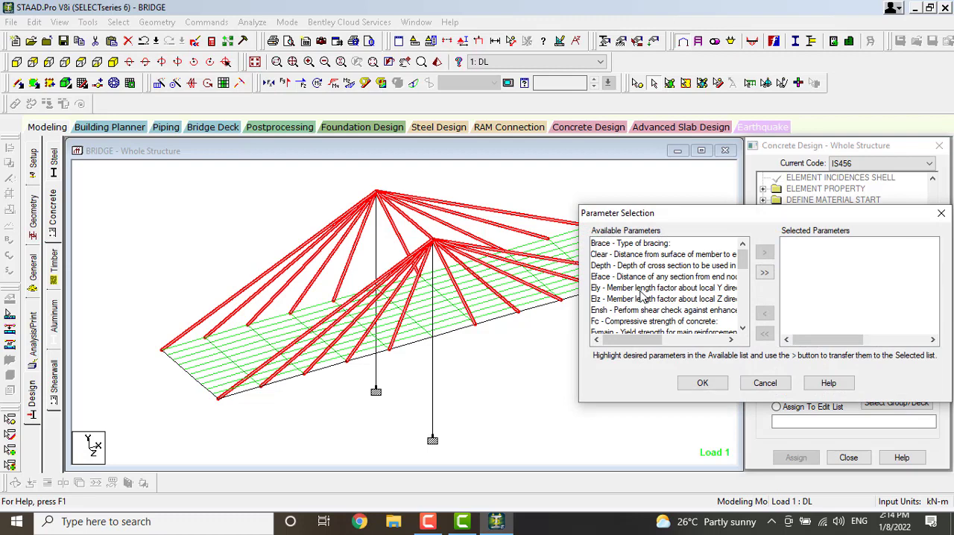
scroll(643, 296, down, 2)
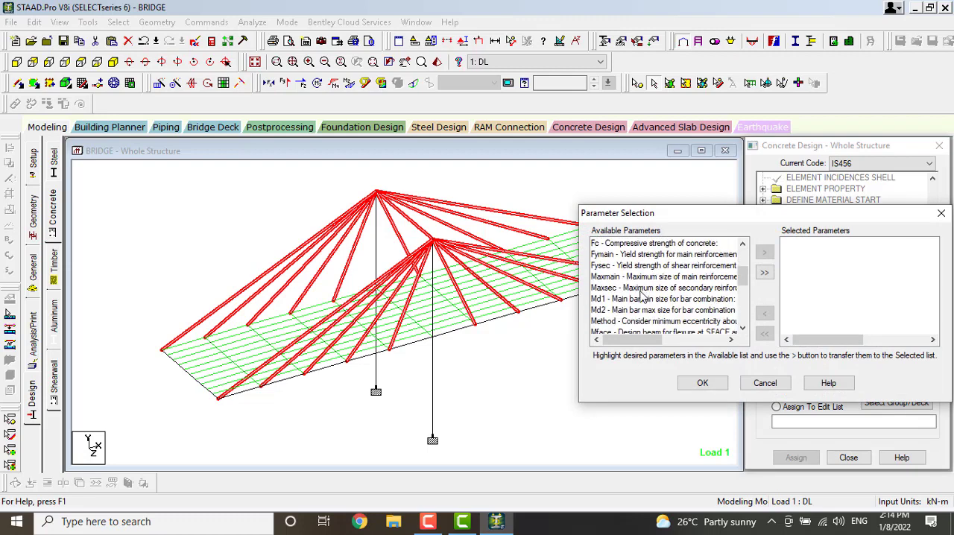
double_click(604, 245)
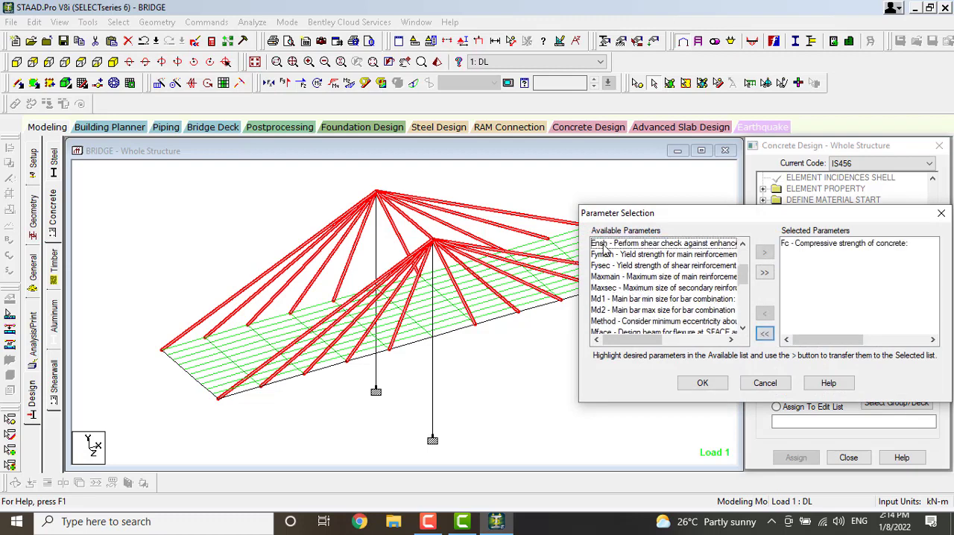
double_click(609, 254)
double_click(608, 254)
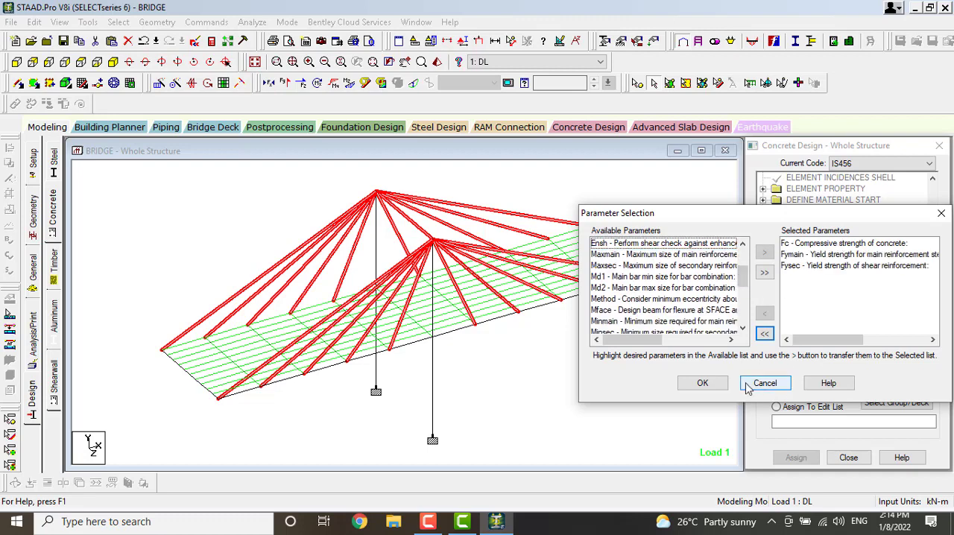
click(702, 384)
Add the FC design parameter with a concrete compressive strength of 30000 kN/m2
click(857, 336)
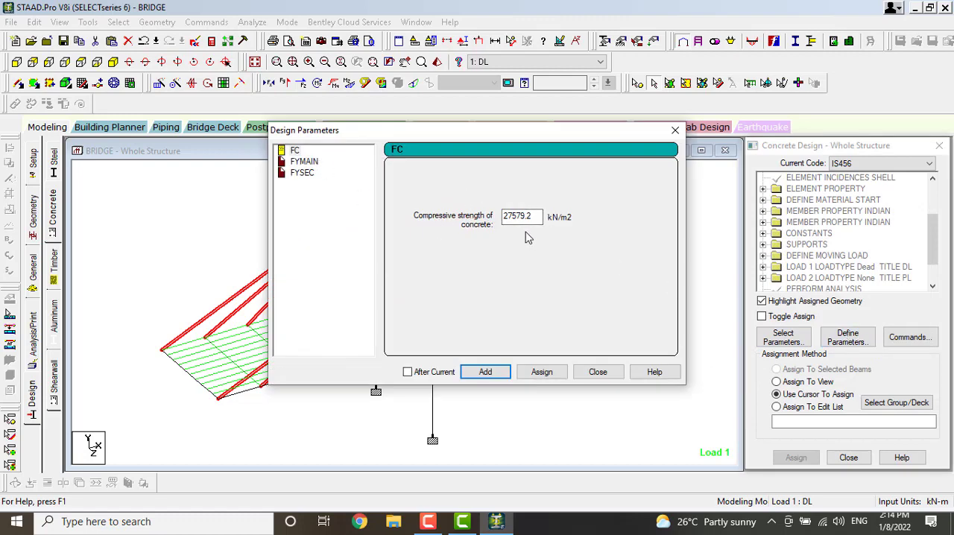
drag(534, 215, 524, 217)
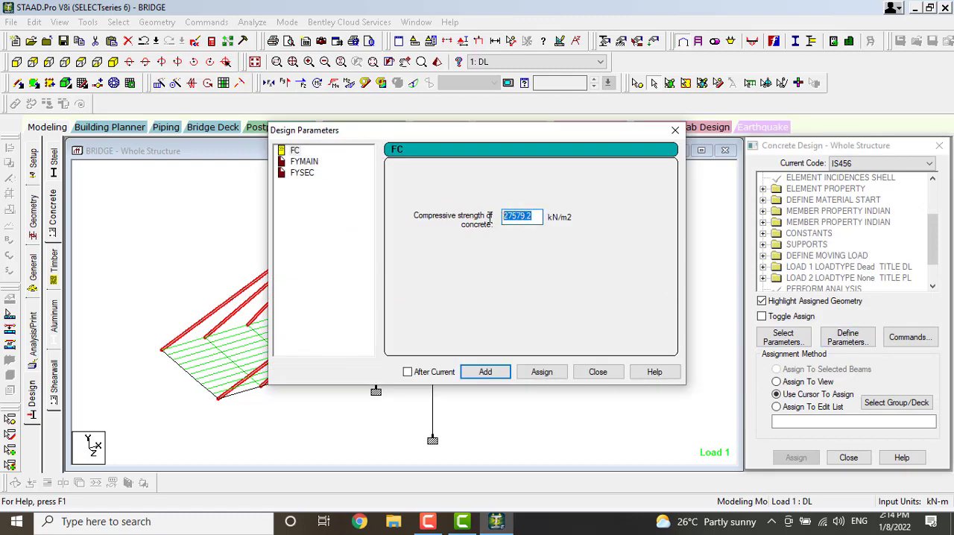
text(30000)
click(486, 372)
Add the FYMAIN design parameter with a main reinforcement yield strength of 500000 kN/m2
click(301, 162)
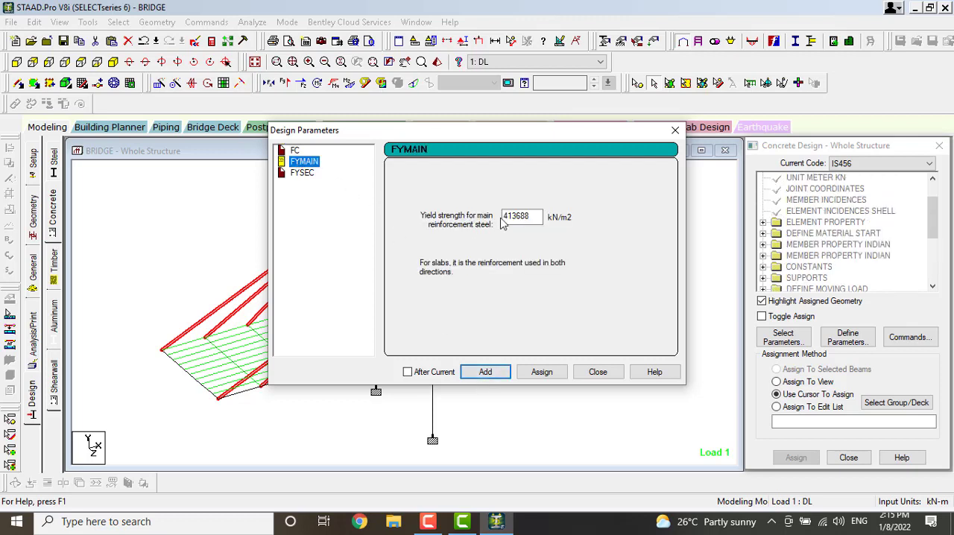
drag(542, 216, 481, 224)
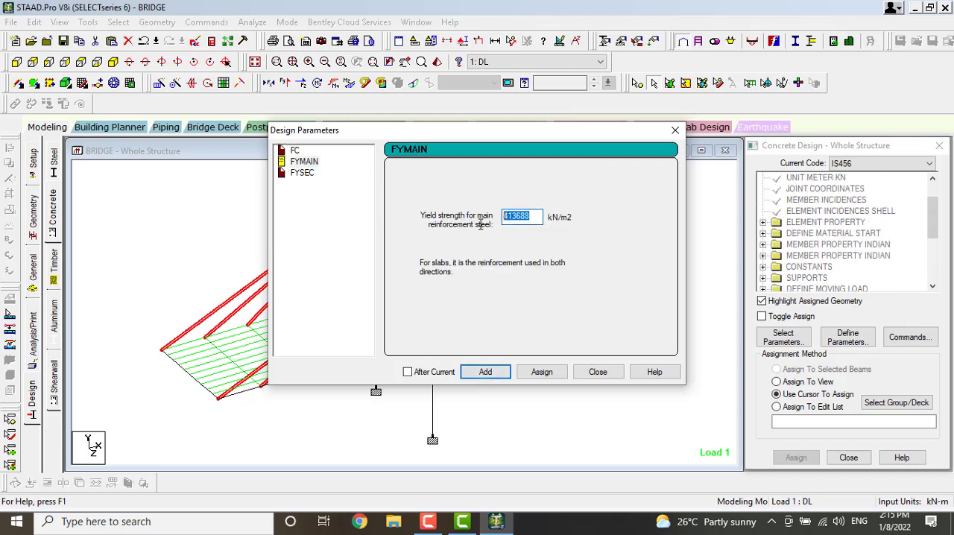
text(500000)
click(486, 371)
Add the FYSEC design parameter with a shear reinforcement yield strength of 500000 kN/m2 and close the parameter dialog
click(292, 174)
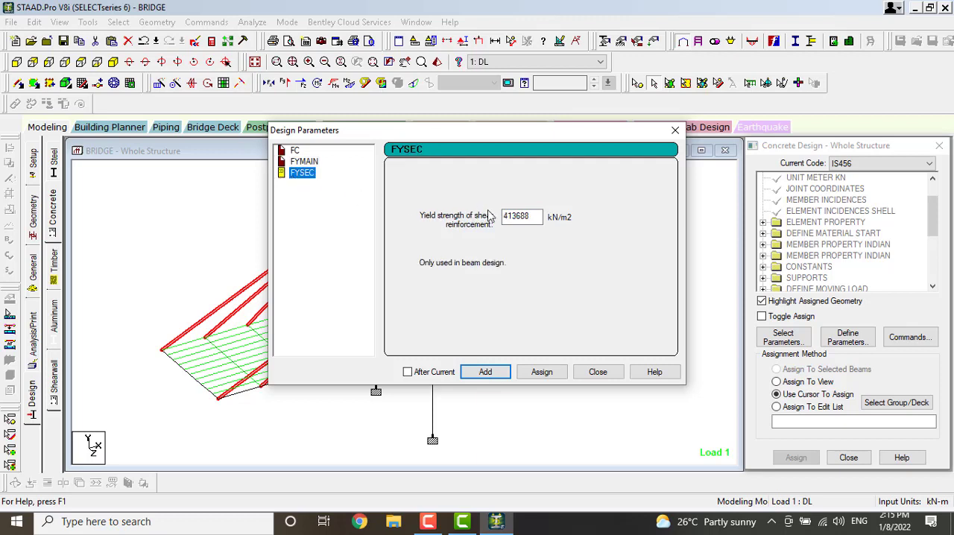
key(Tab)
text(5)
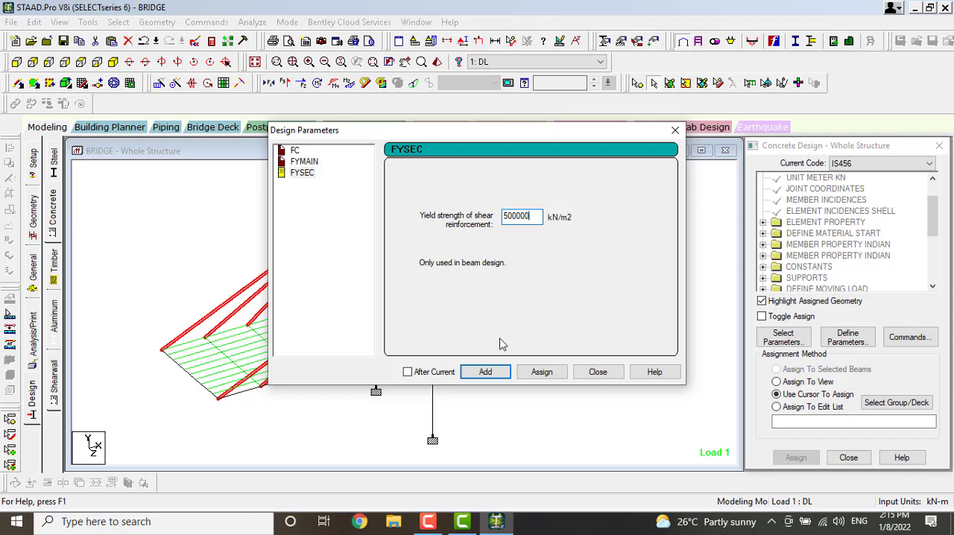
click(488, 372)
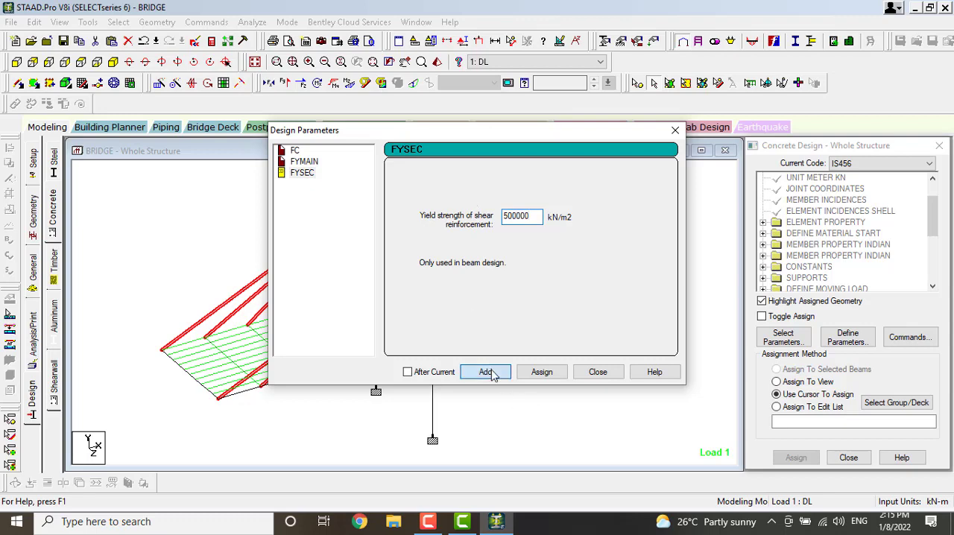
click(598, 372)
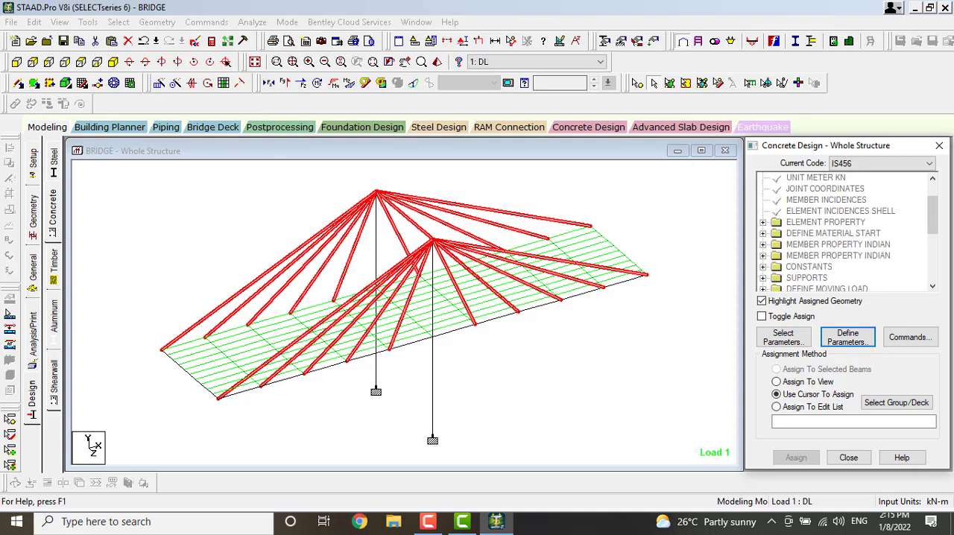
Assign the FC 30000 design parameter to the whole bridge using the Assign To View method
scroll(813, 235, down, 5)
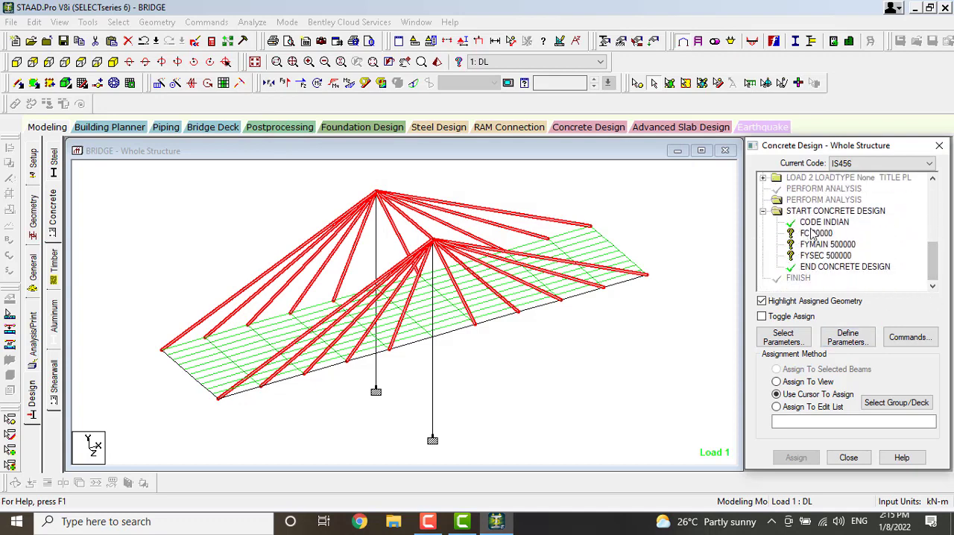
click(814, 233)
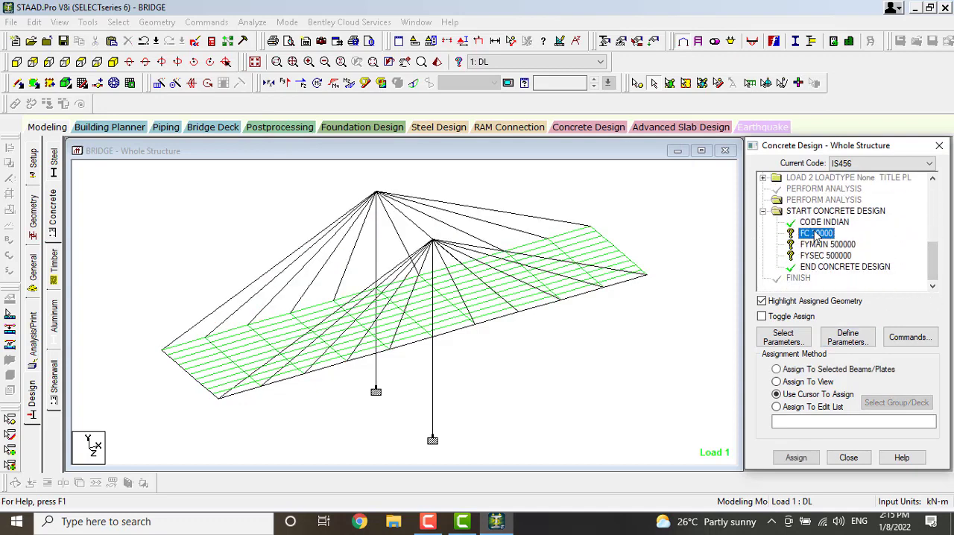
click(776, 381)
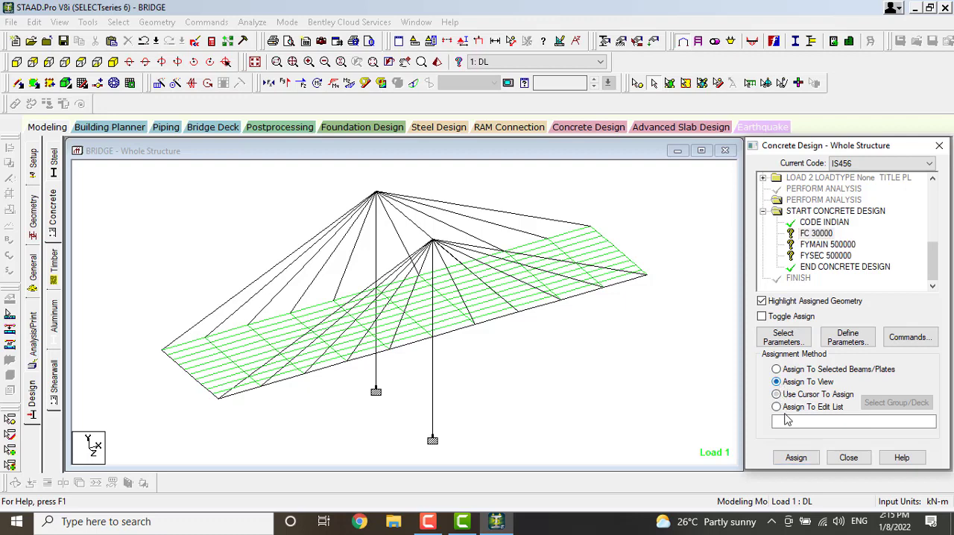
click(795, 457)
click(853, 341)
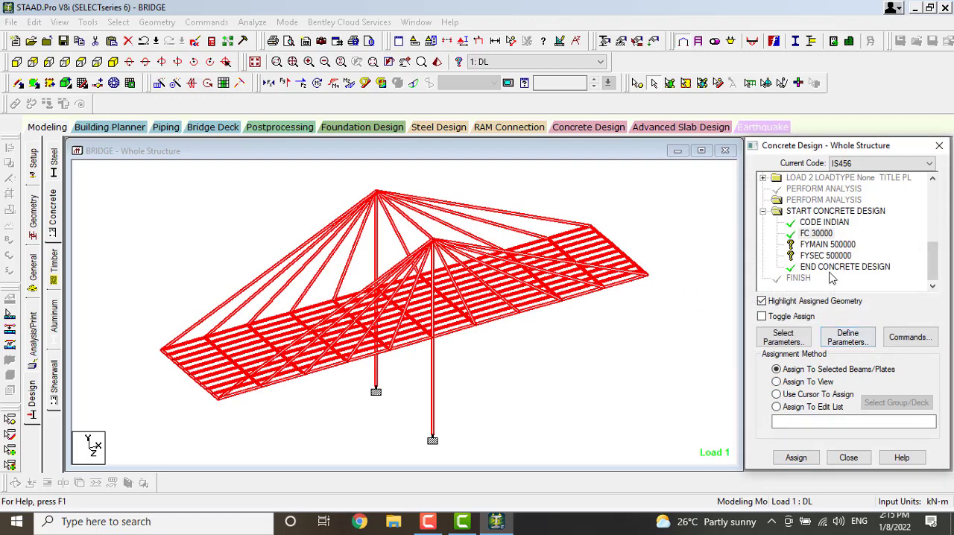
Assign the FYMAIN 500000 design parameter to the entire view
click(776, 382)
click(796, 457)
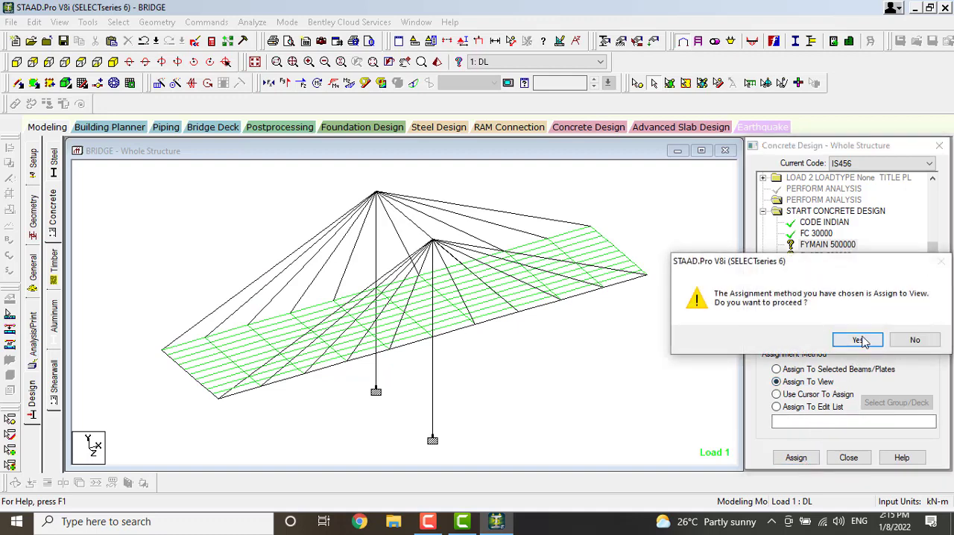
click(856, 342)
Assign the FYSEC 500000 design parameter to all members in the view
click(834, 256)
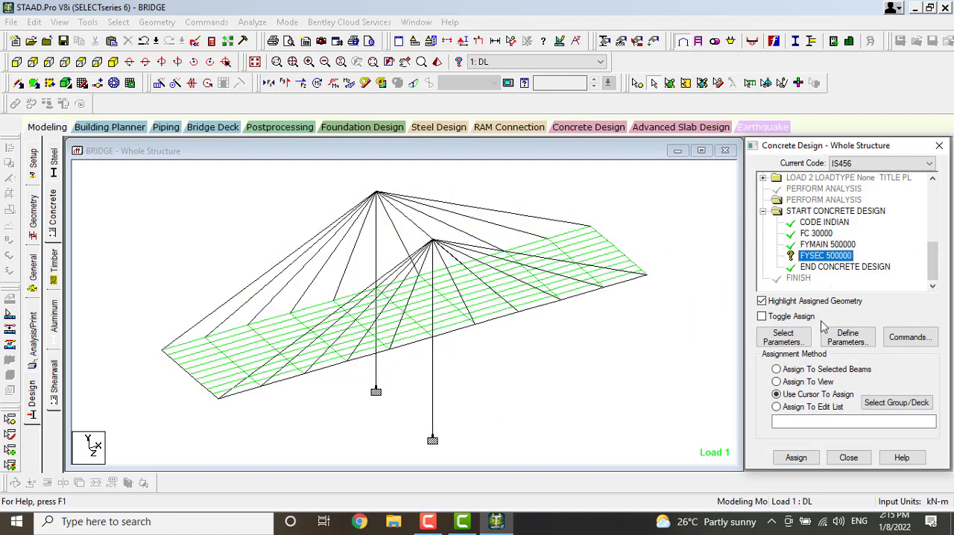
click(777, 382)
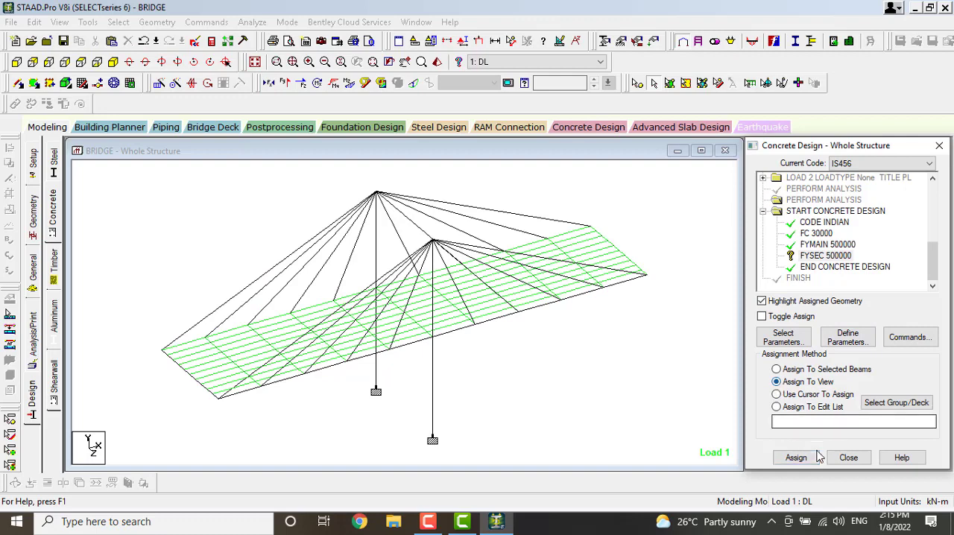
click(795, 458)
click(855, 341)
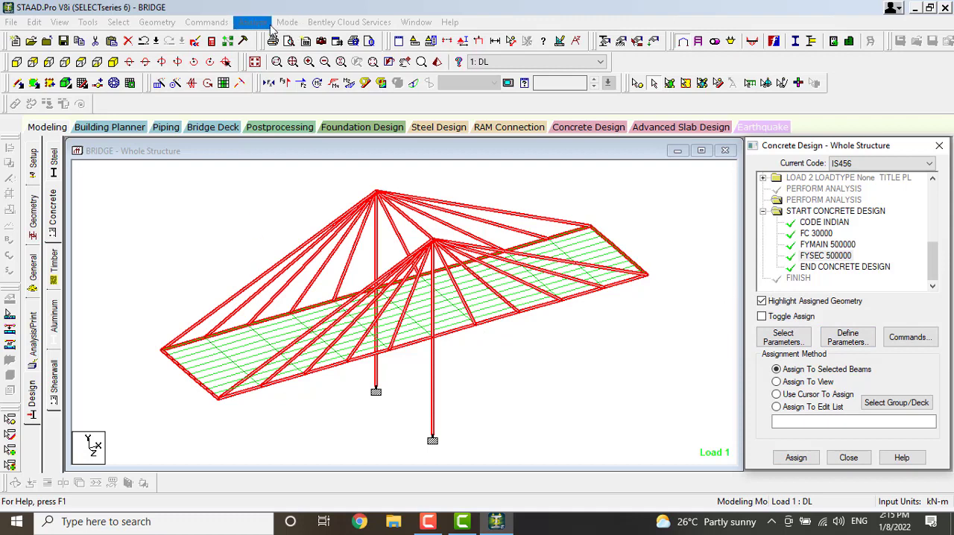
Add another Perform Analysis command with the No Print option after the concrete design block
click(31, 327)
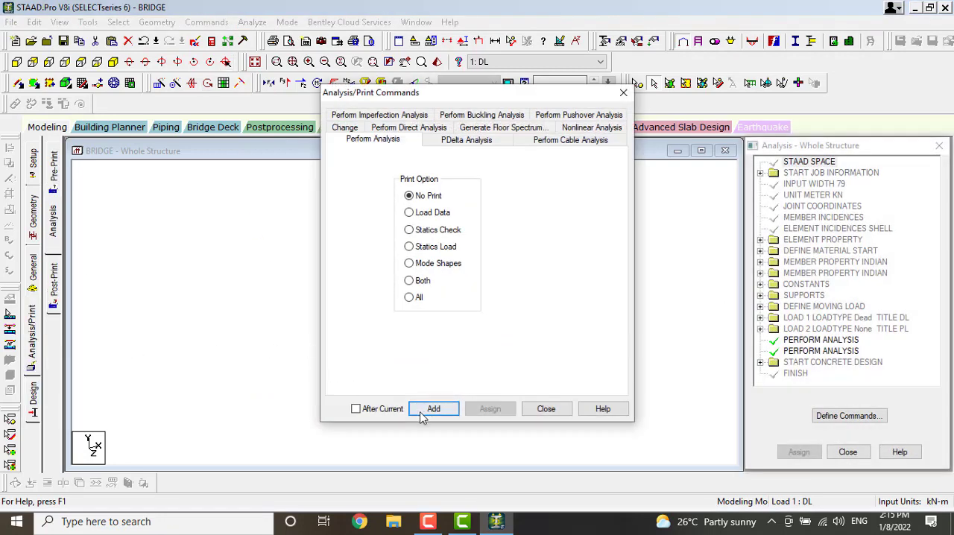
click(429, 409)
click(547, 409)
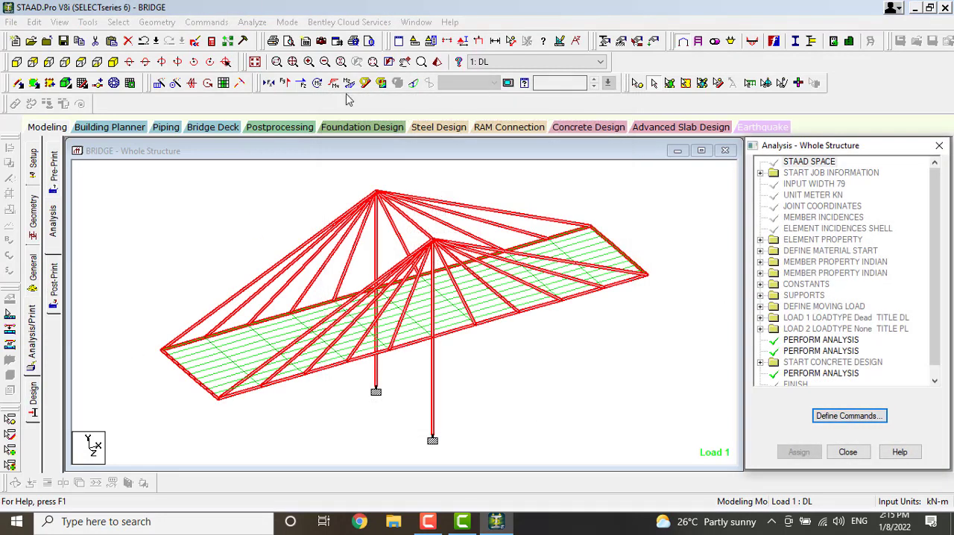
Save the model and run the analysis, and open the postprocessing results for load cases 1 DL and 2 PL
click(257, 24)
click(270, 39)
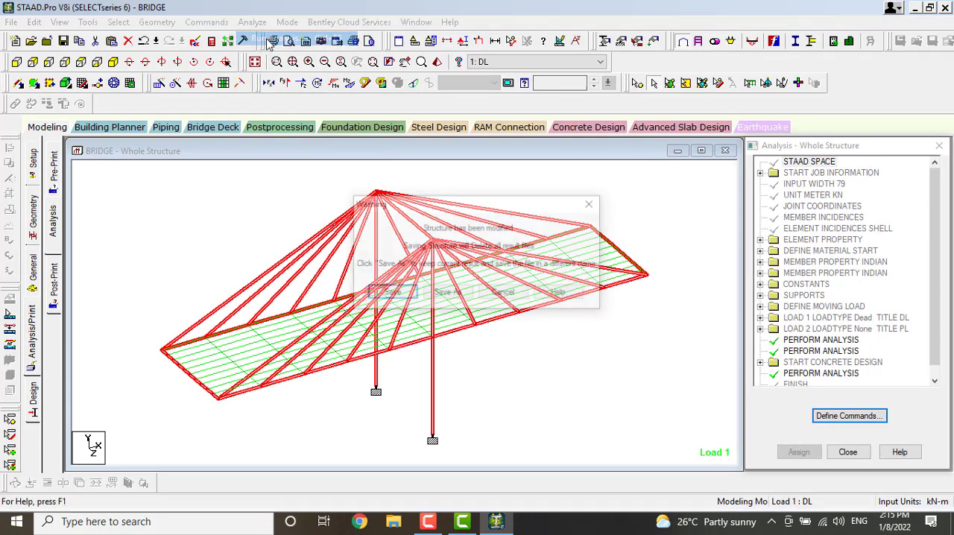
click(392, 293)
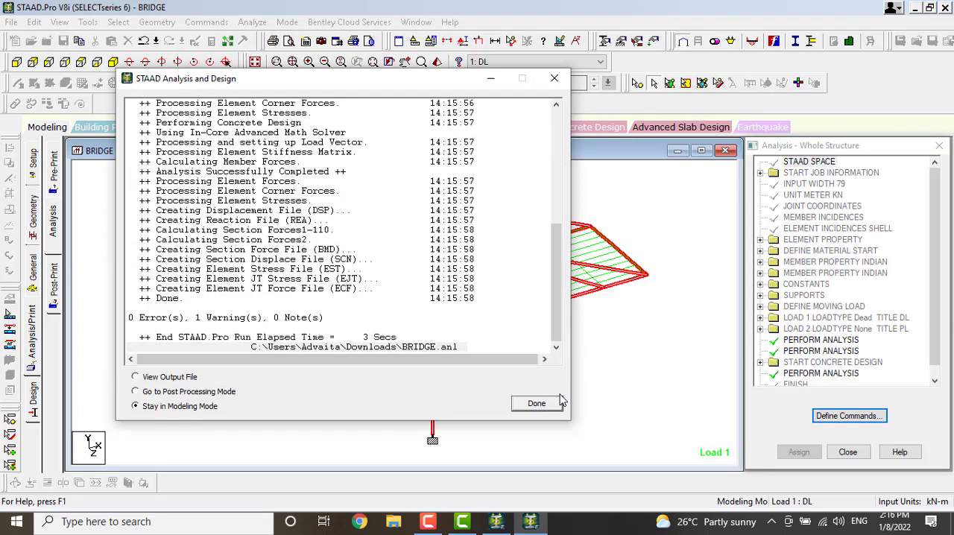
click(538, 404)
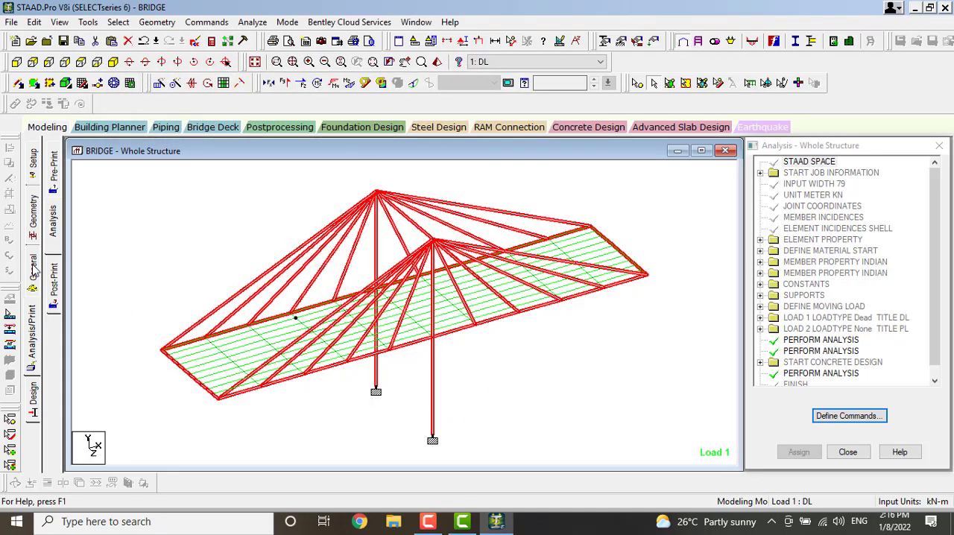
click(280, 128)
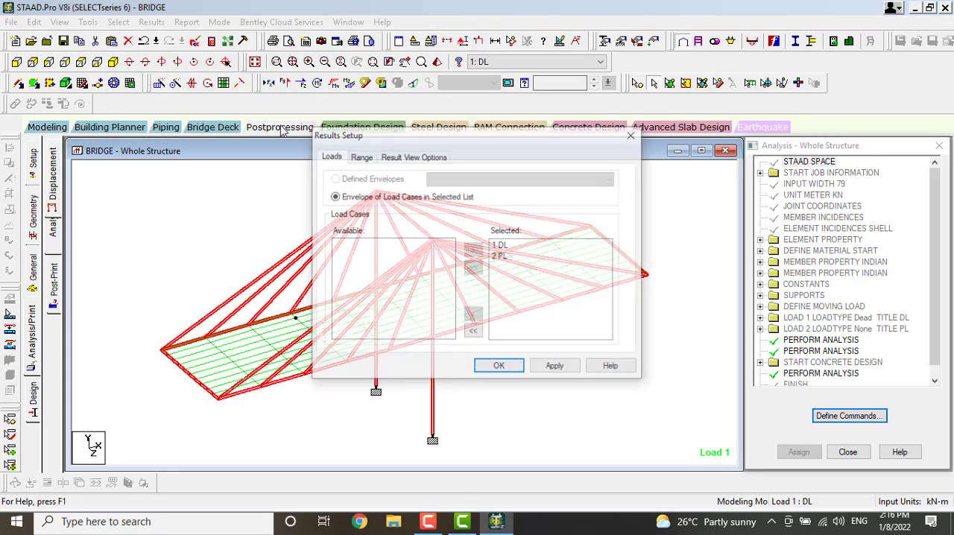
click(502, 371)
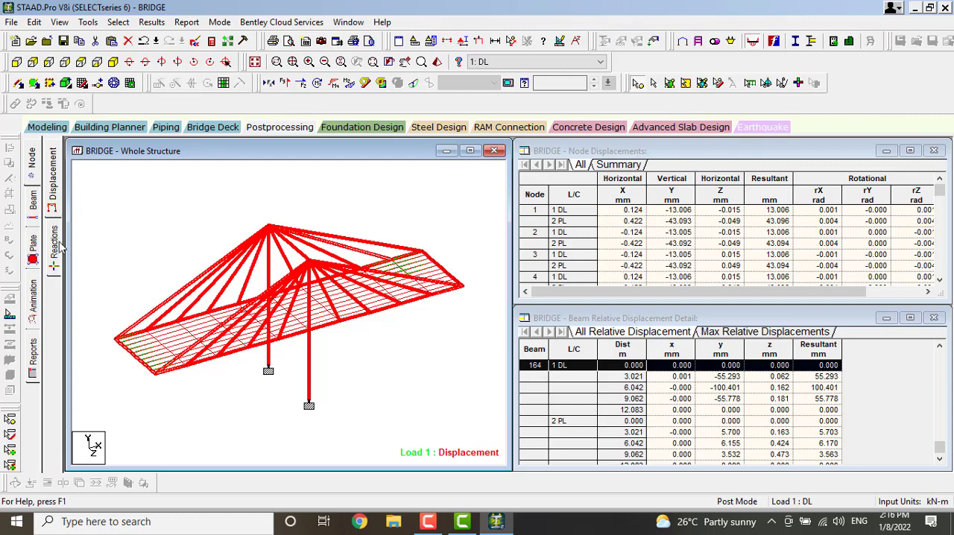
Display the deck's plate stress contour for load case 1: DL with stress type Min Top (Principal Minor Stress)
click(33, 304)
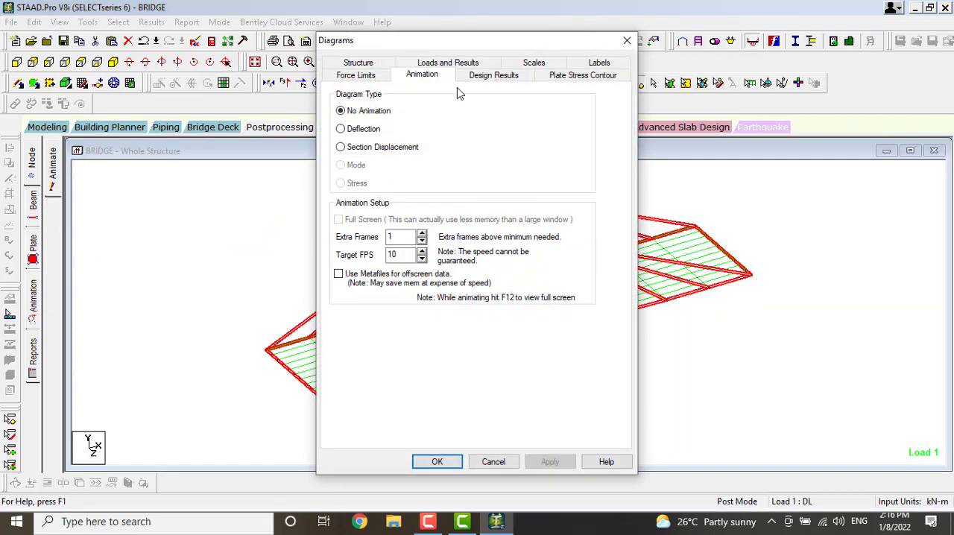
click(560, 77)
click(483, 122)
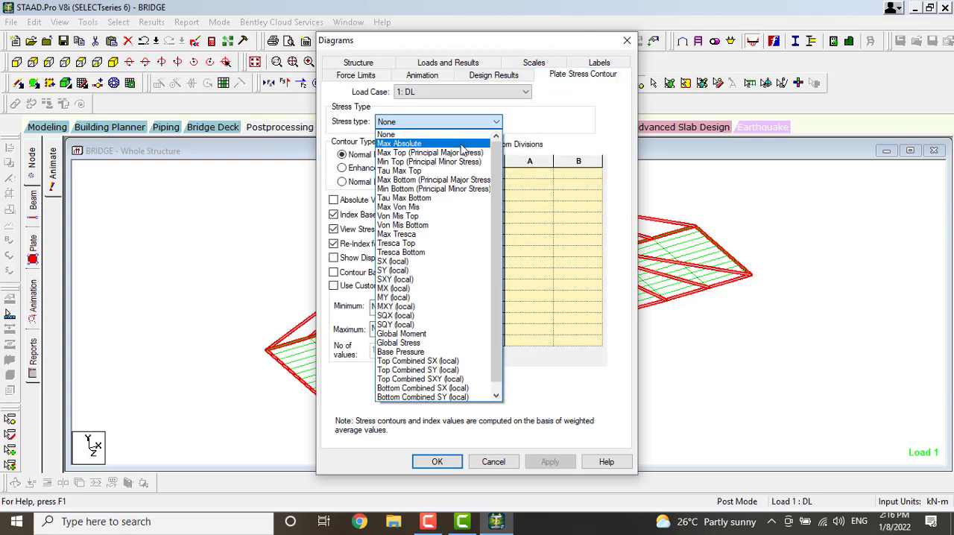
click(462, 162)
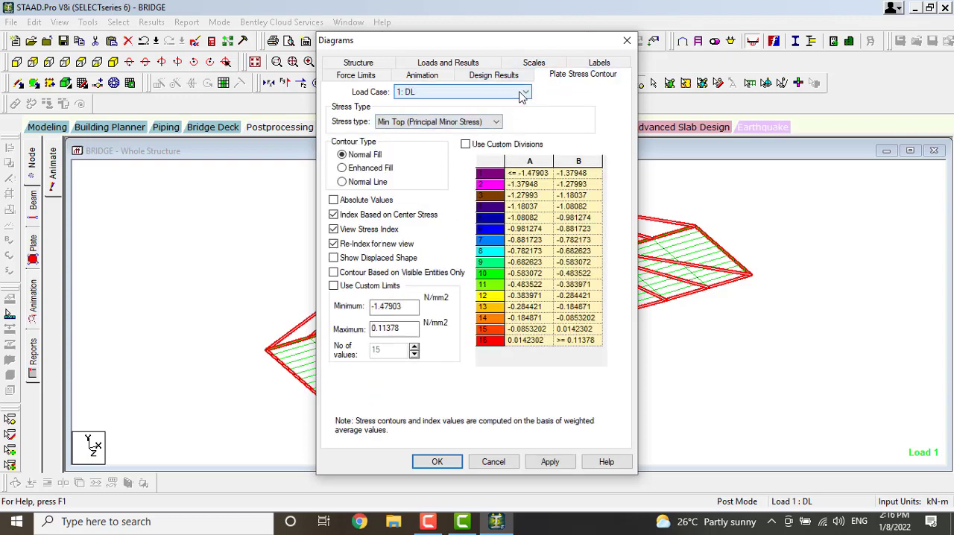
click(550, 461)
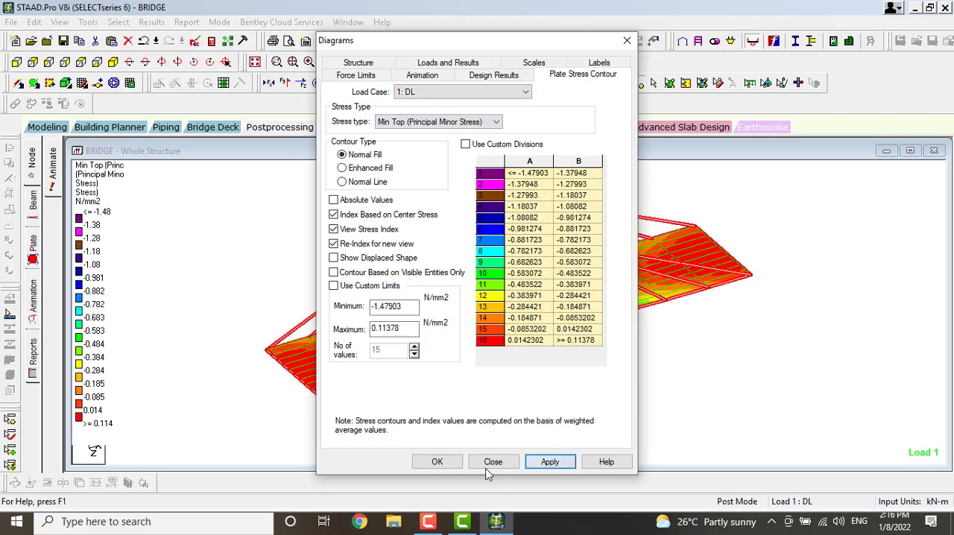
click(438, 461)
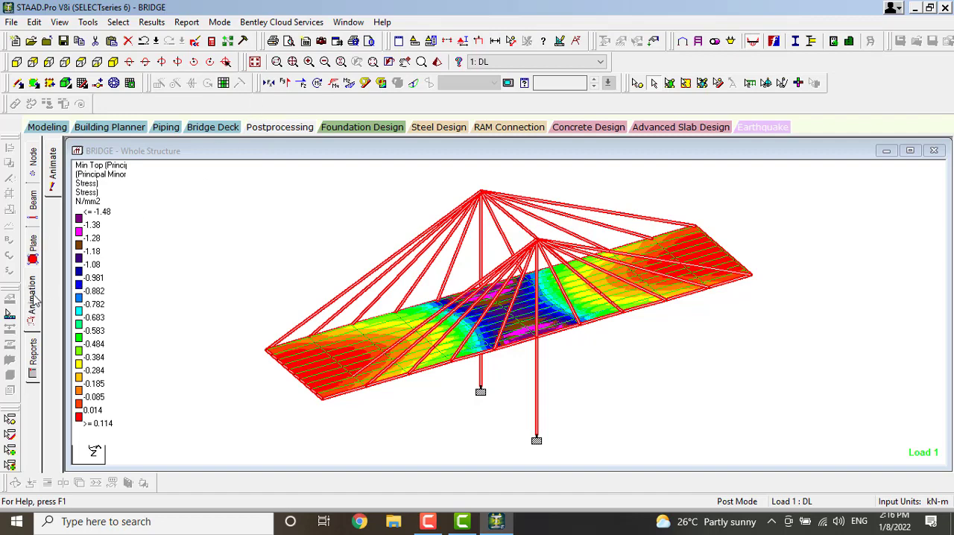
Display the SXY (local) plate stress contour on the deck for load case 1: DL
click(31, 250)
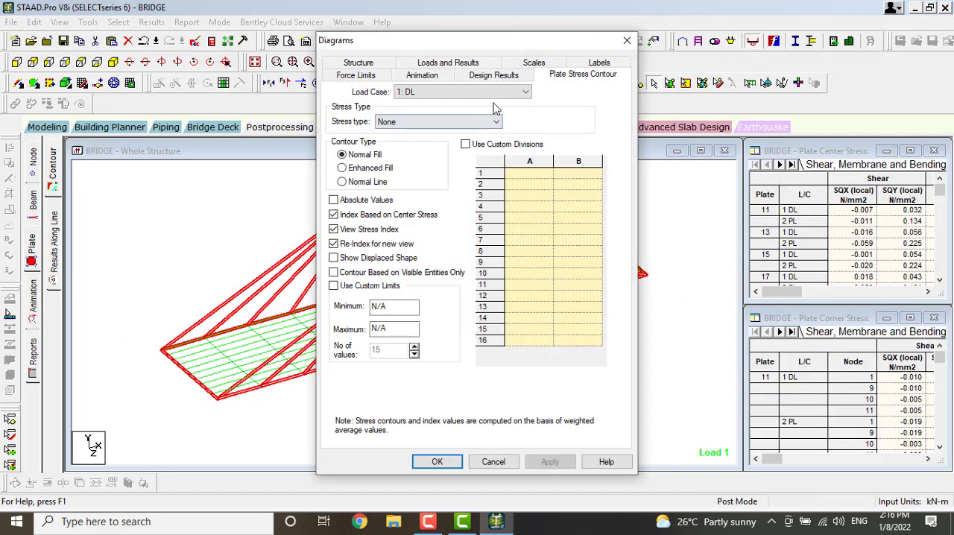
click(498, 124)
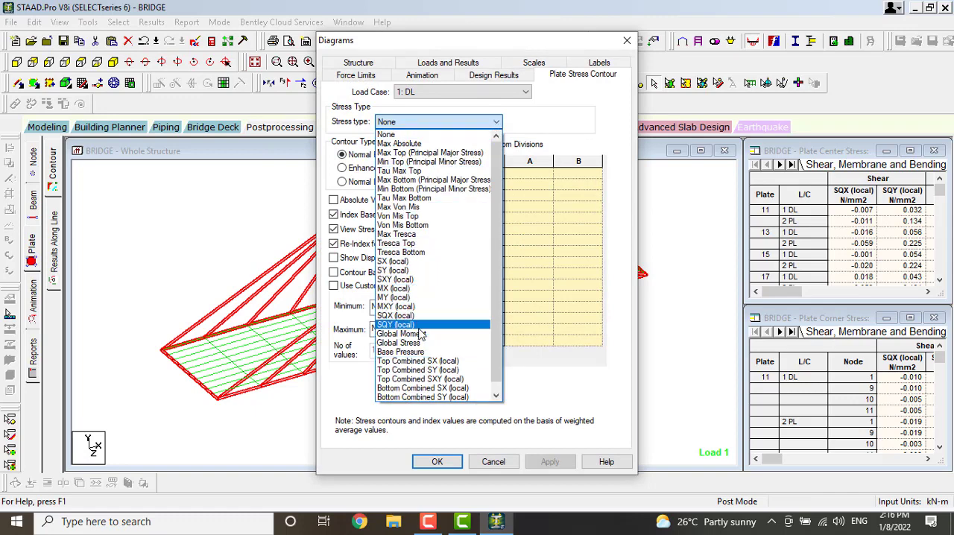
click(411, 280)
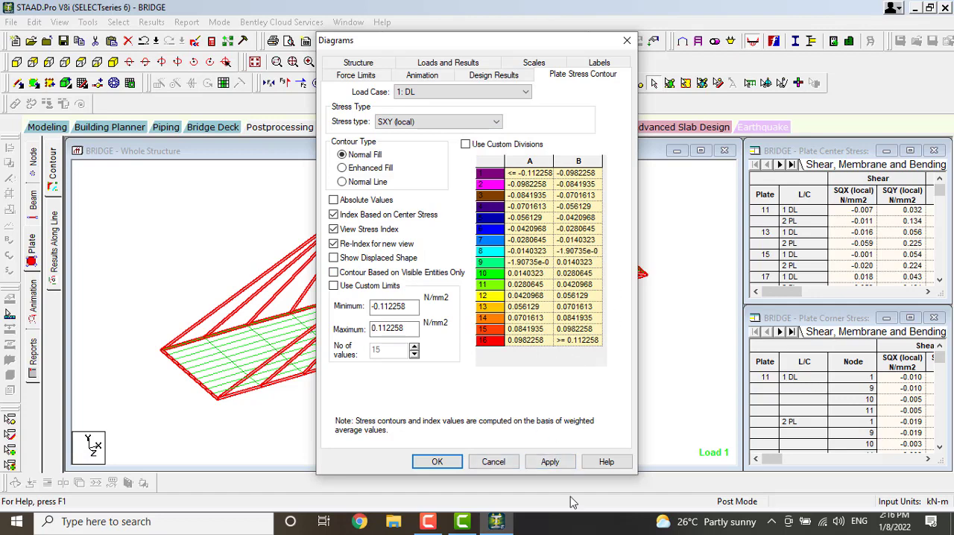
click(550, 461)
click(445, 462)
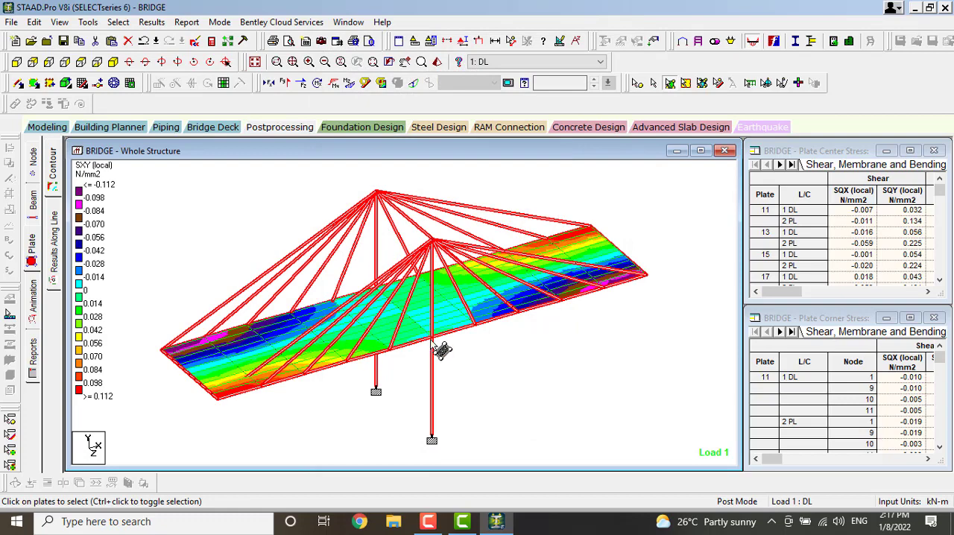
Display the MY (local) plate contour on the deck for load case 2: PL
click(32, 305)
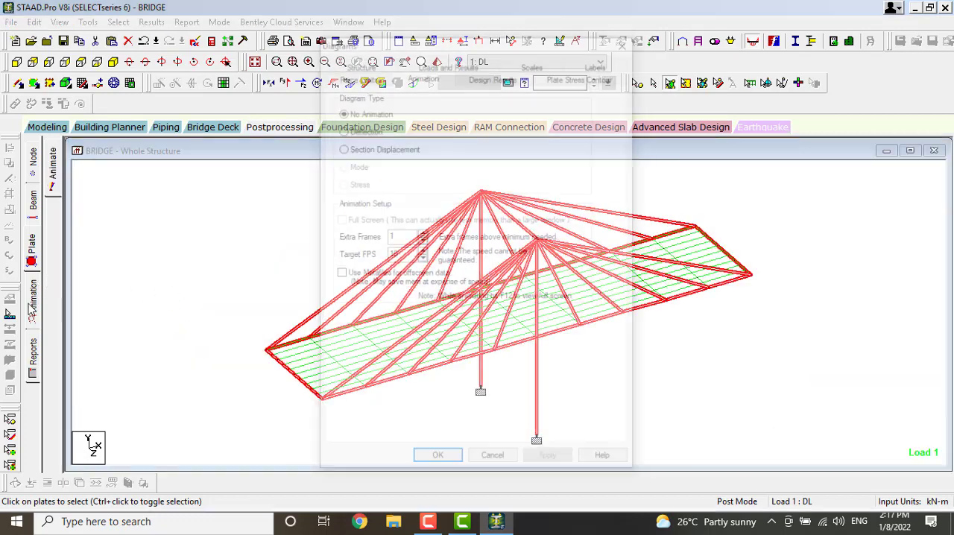
click(627, 40)
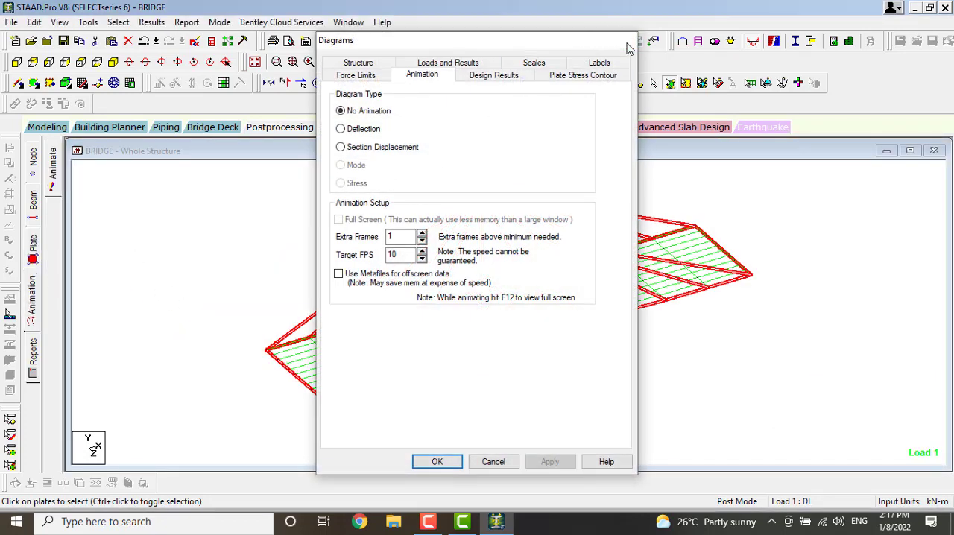
click(32, 246)
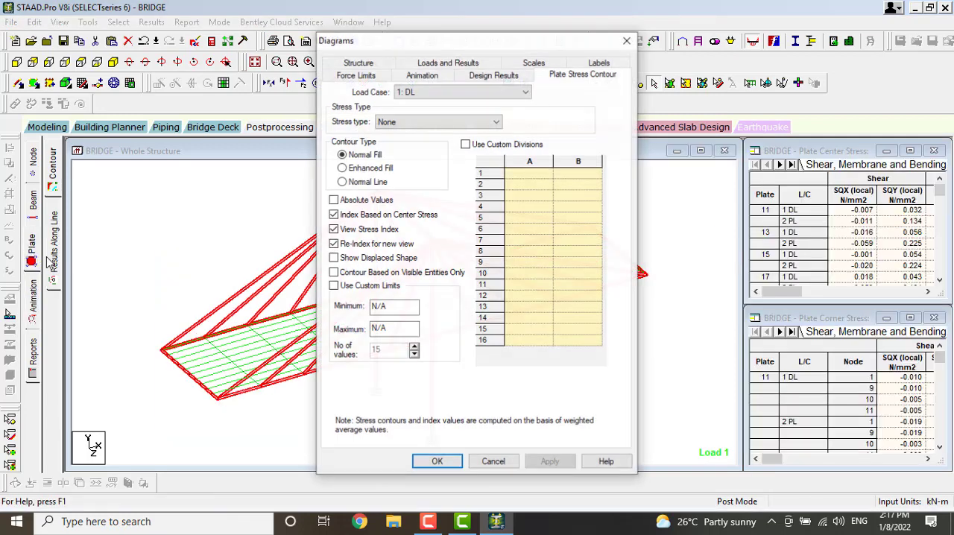
click(521, 93)
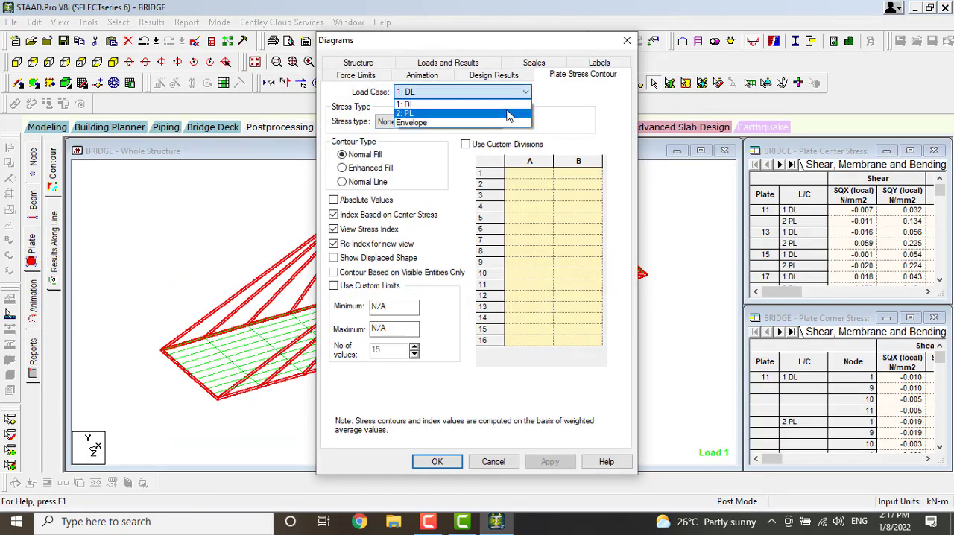
click(511, 111)
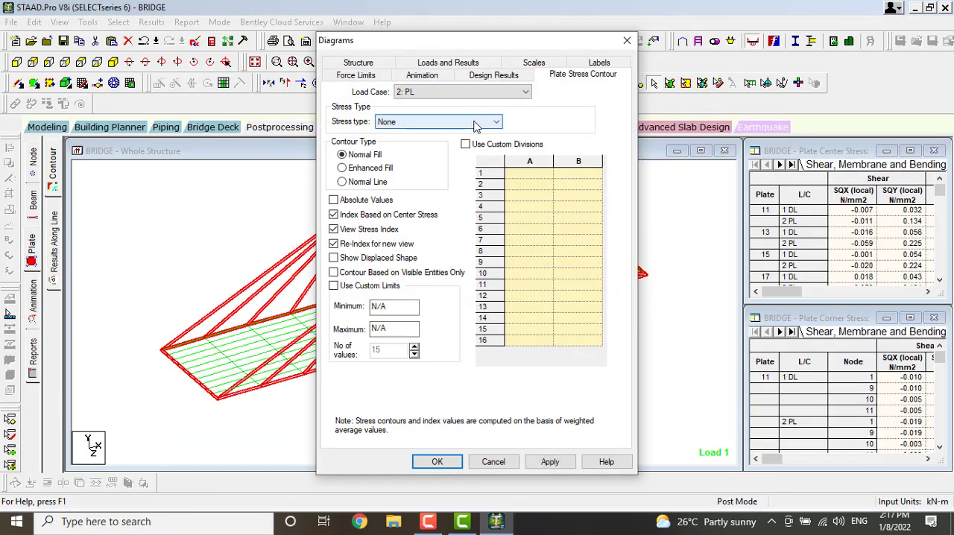
click(446, 123)
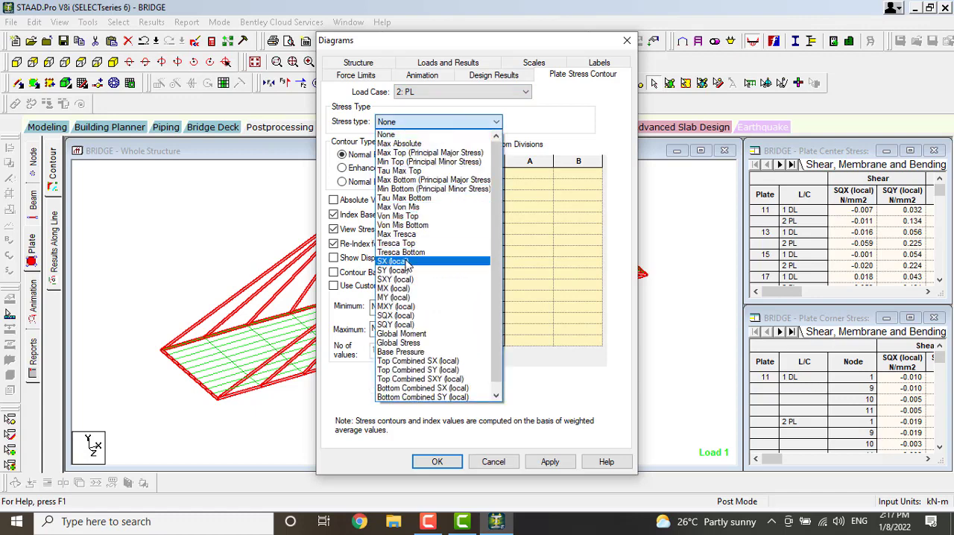
click(409, 297)
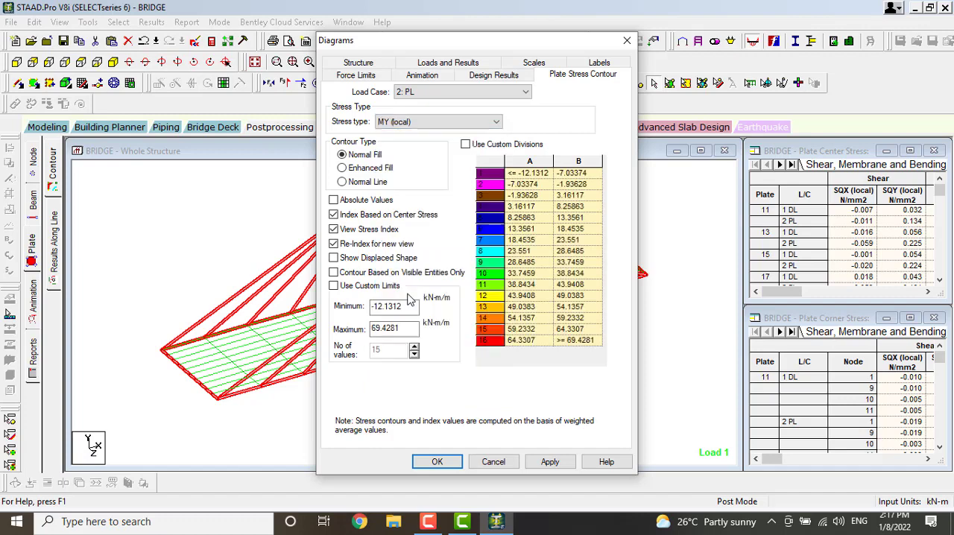
click(550, 462)
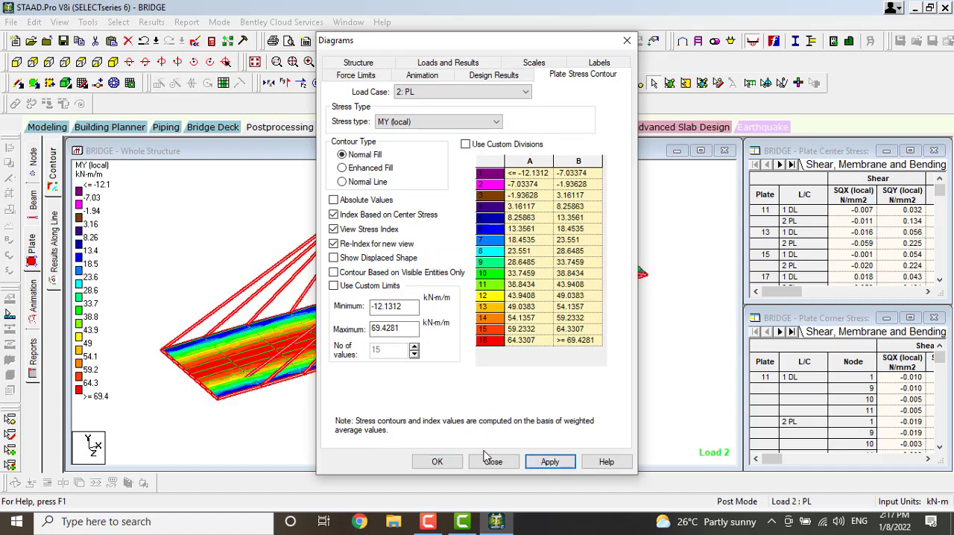
click(437, 462)
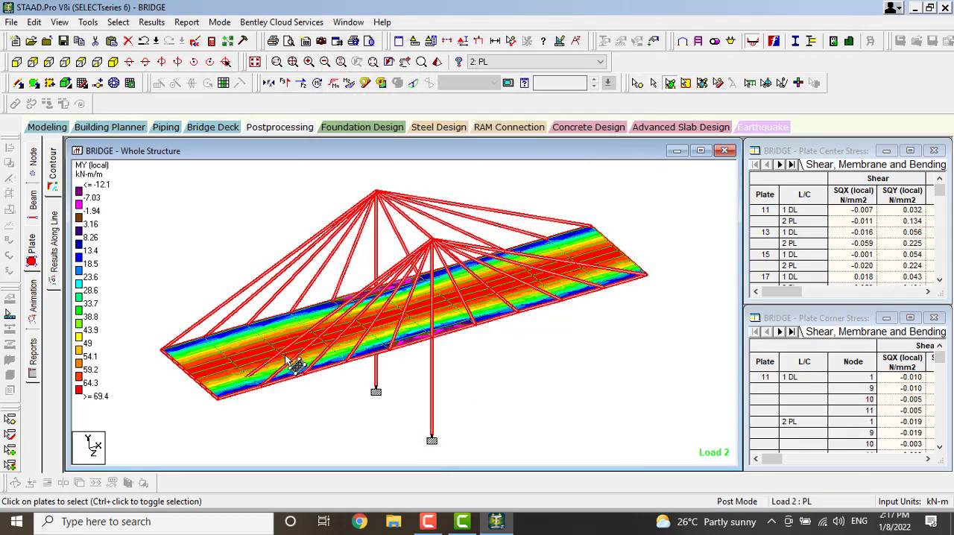
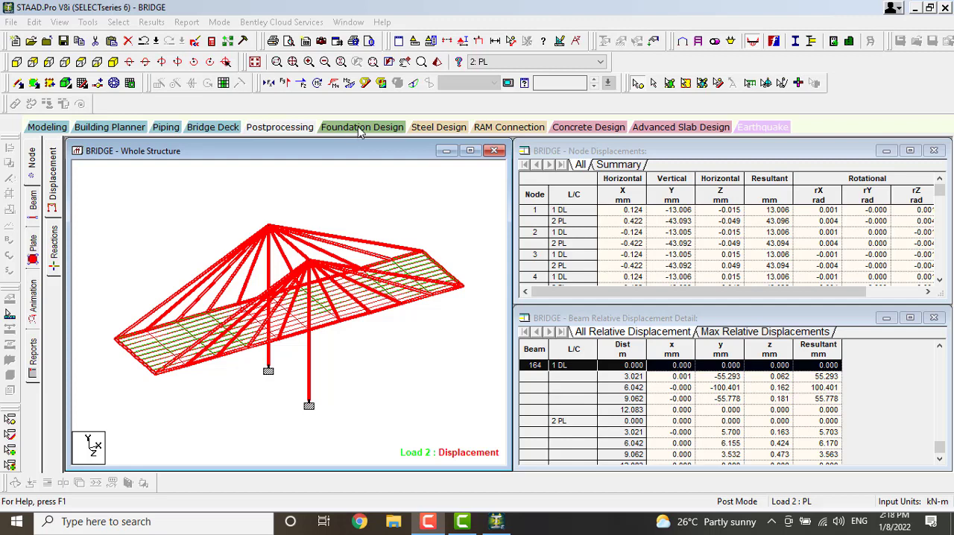
Launch STAAD.foundation for the bridge using all supports, including load cases 1: DL and 2: PL
click(360, 127)
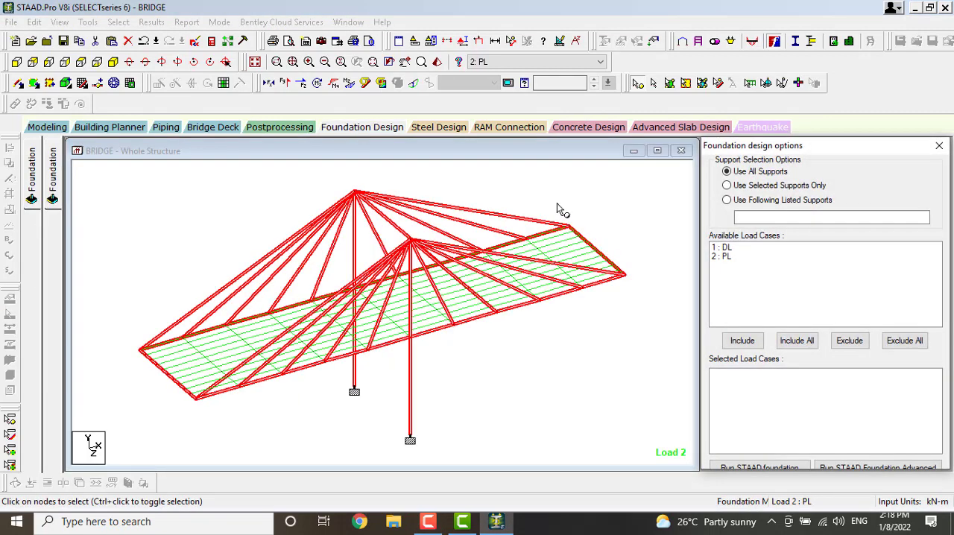
click(796, 340)
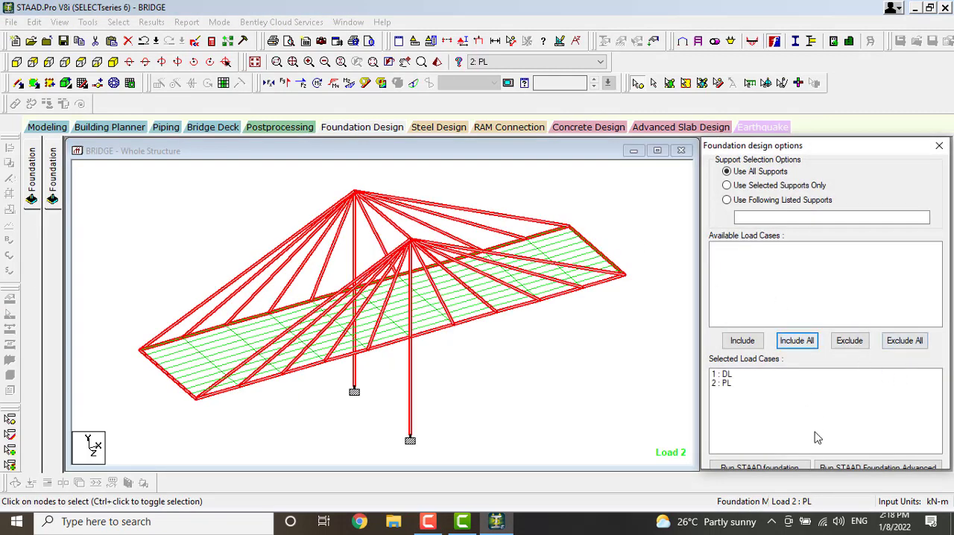
click(790, 467)
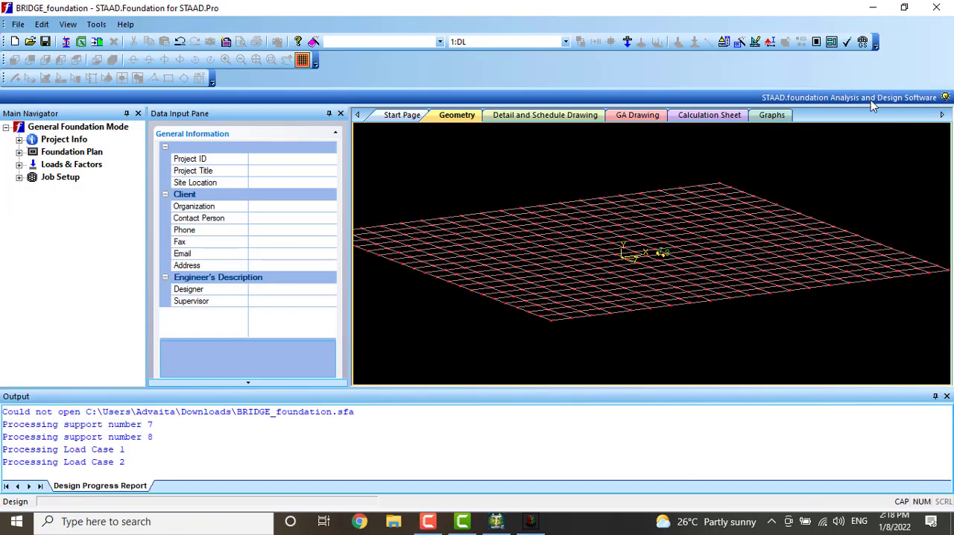
Generate the service load combinations from the INDIAN load combination table, numbered from 101
click(18, 165)
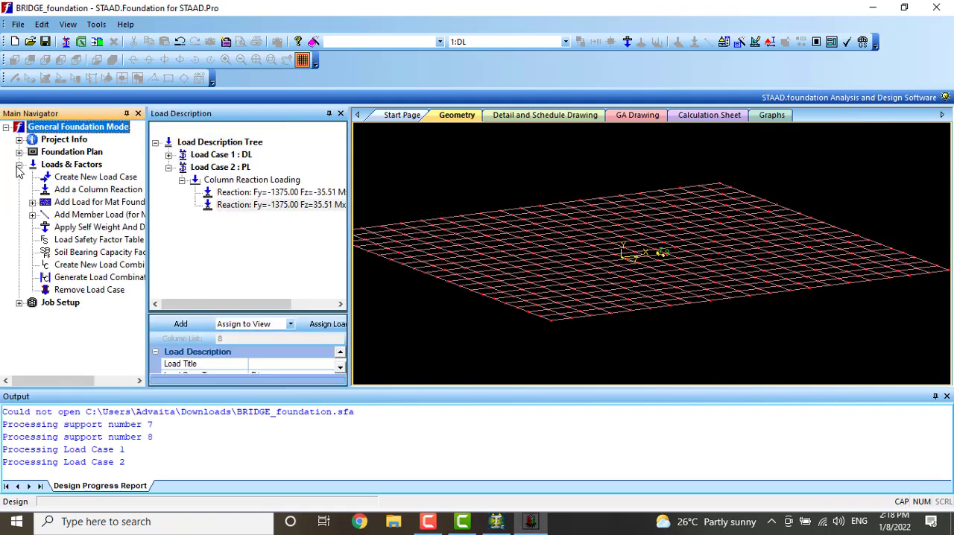
click(88, 278)
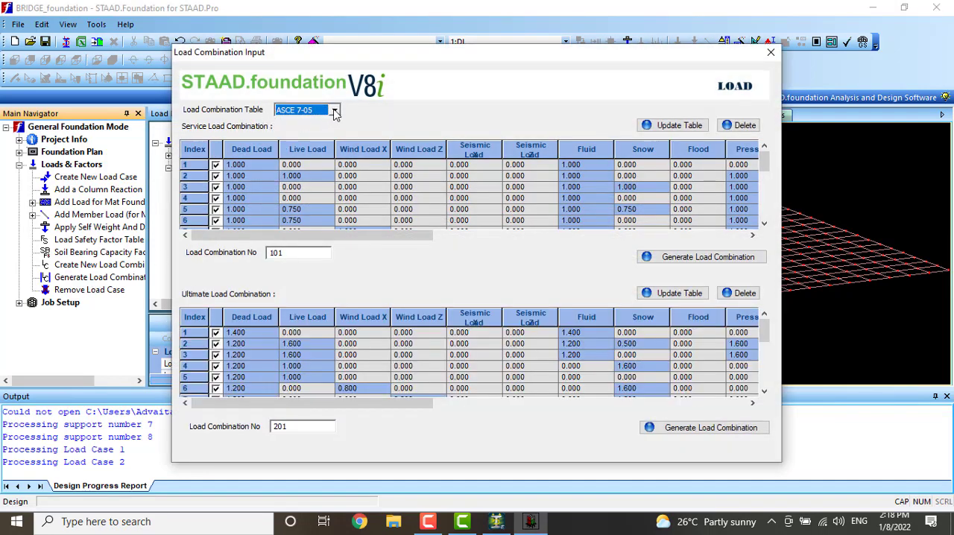
click(335, 111)
click(307, 147)
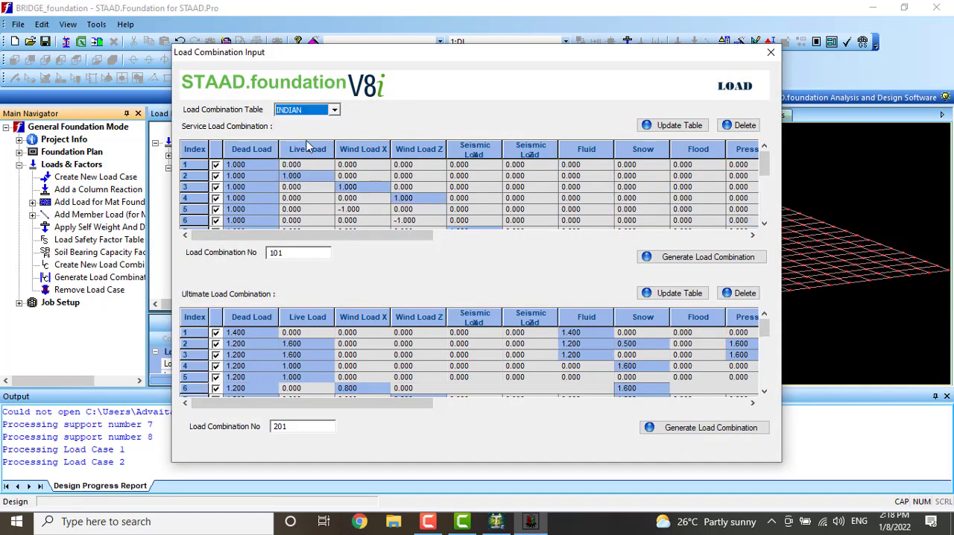
click(680, 125)
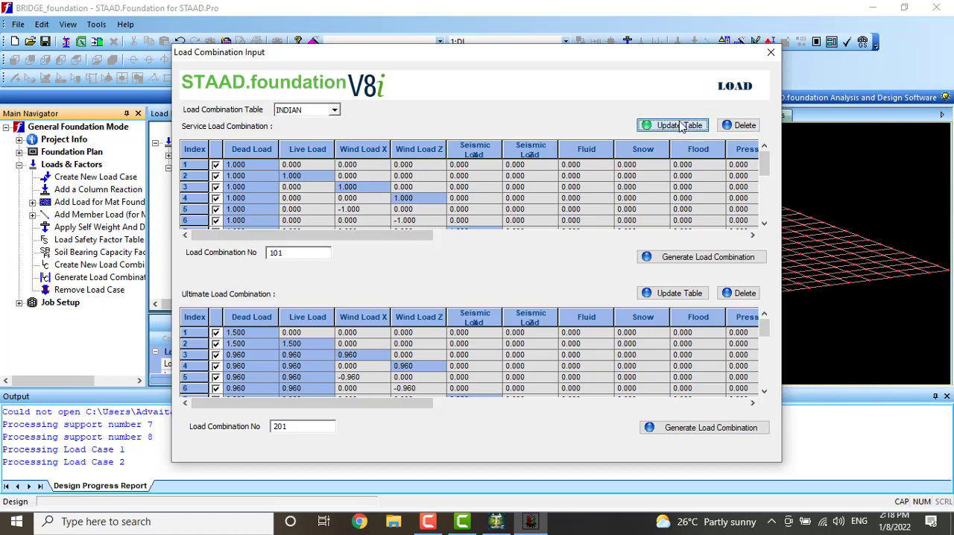
click(720, 261)
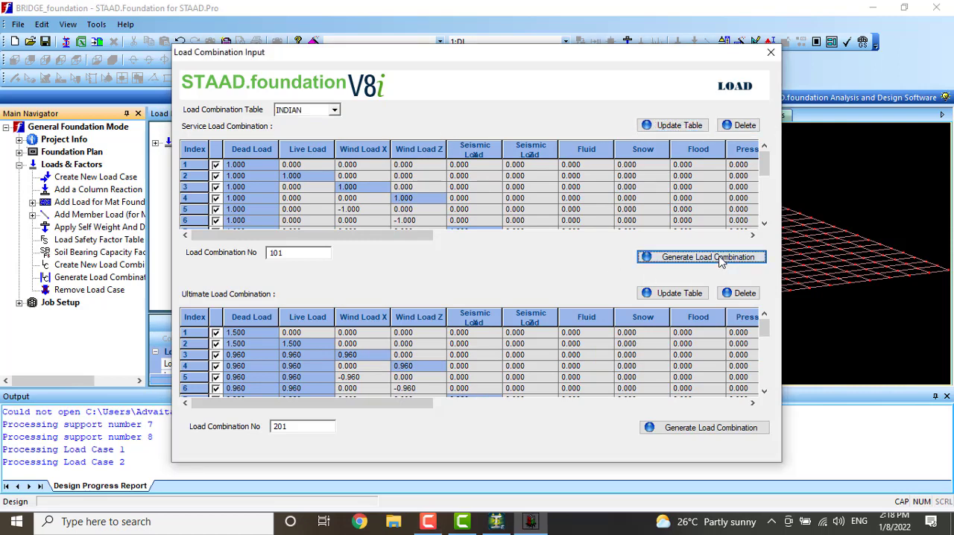
click(547, 289)
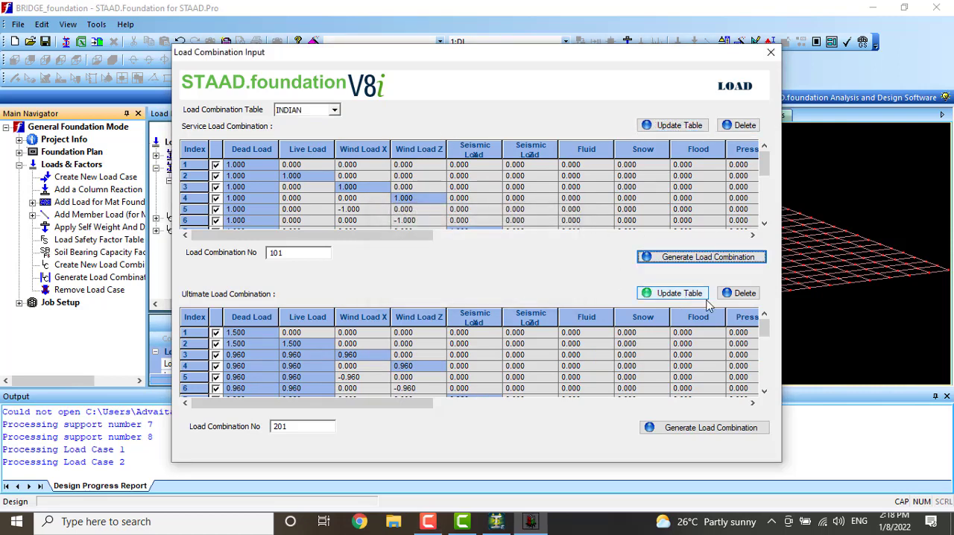
Generate the ultimate load combinations from the INDIAN table, numbered from 201, and close the load combination input
click(690, 293)
click(703, 431)
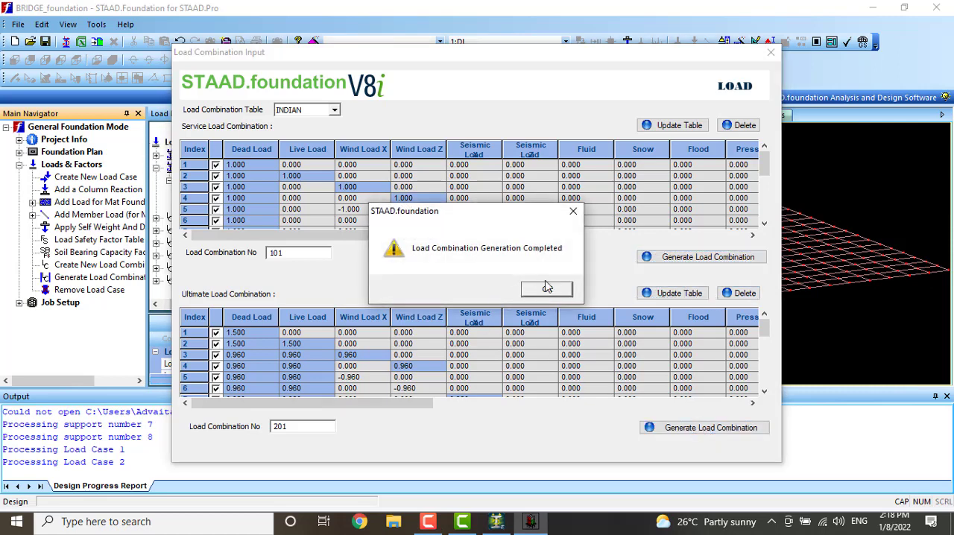
click(547, 288)
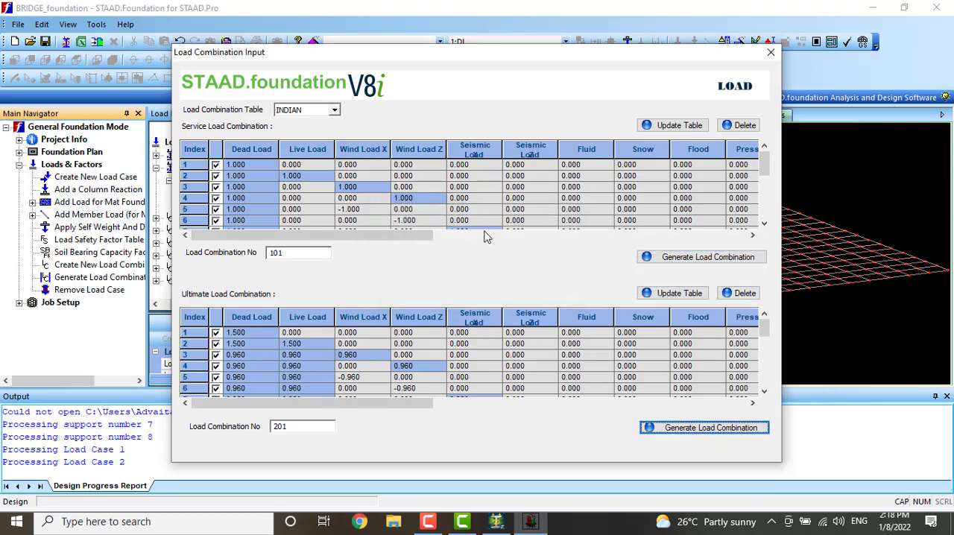
click(770, 53)
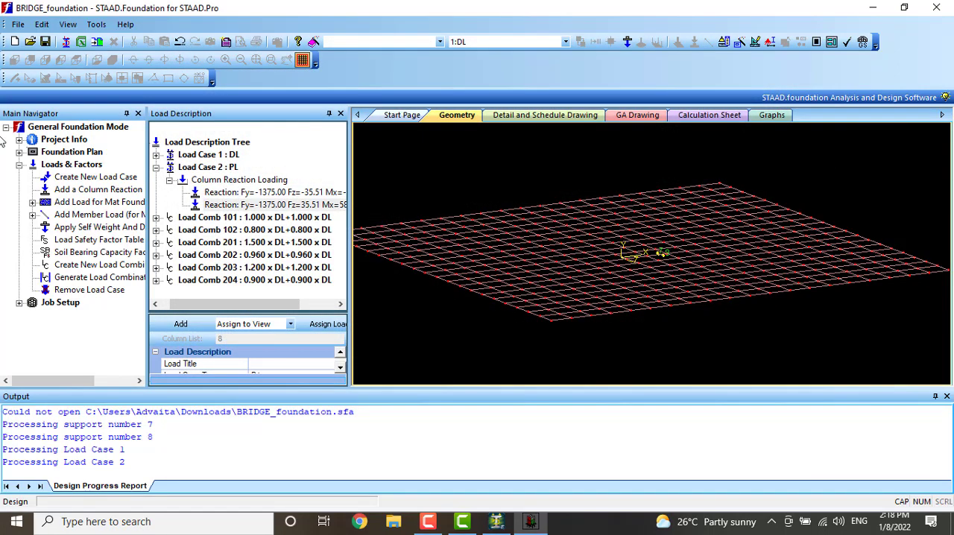
Set up a new job named BRIDGE with job type Isolated, design code Indian and default unit type SI
click(19, 303)
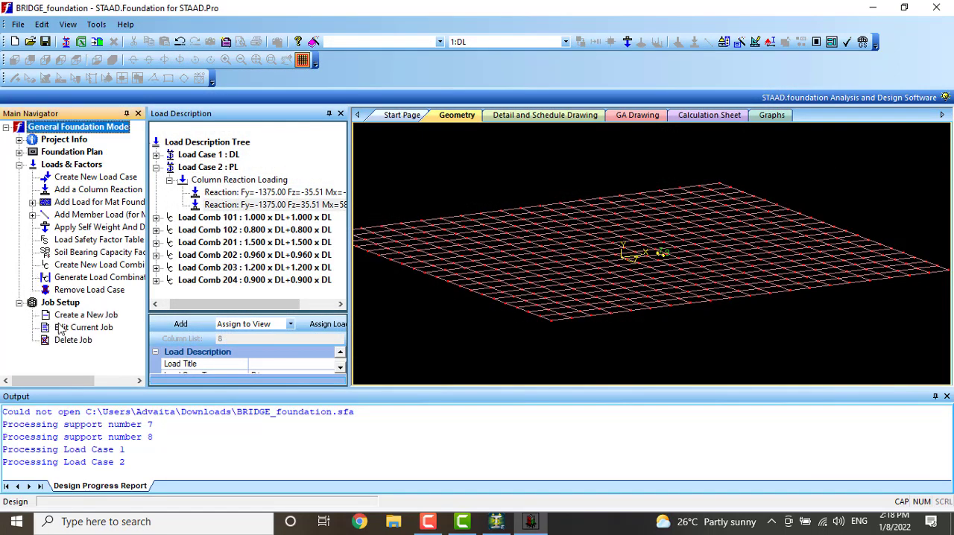
click(66, 314)
click(296, 162)
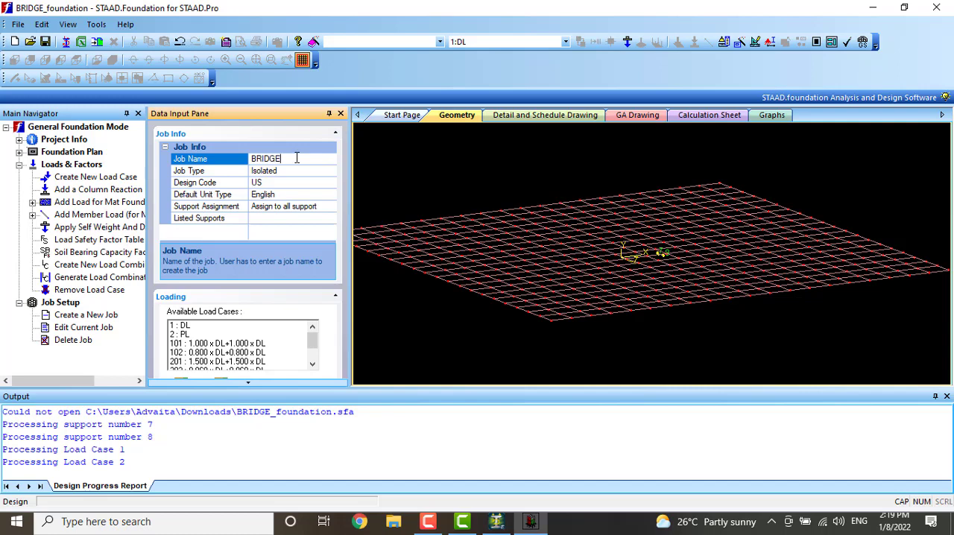
click(270, 173)
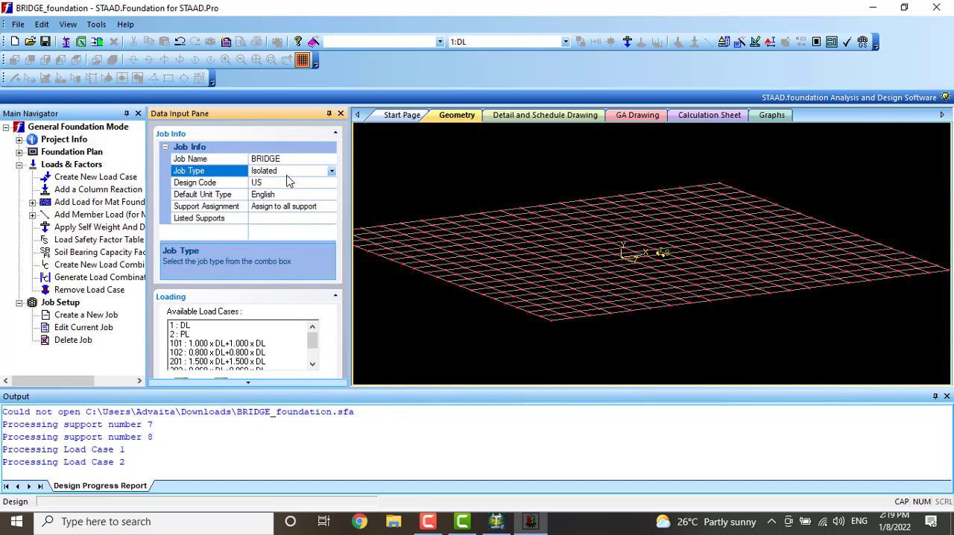
click(332, 171)
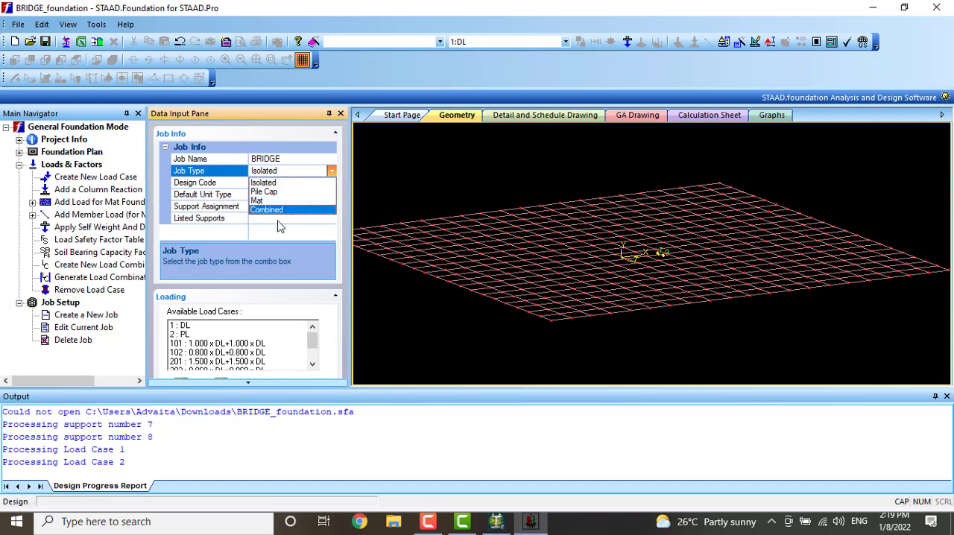
click(287, 183)
click(283, 185)
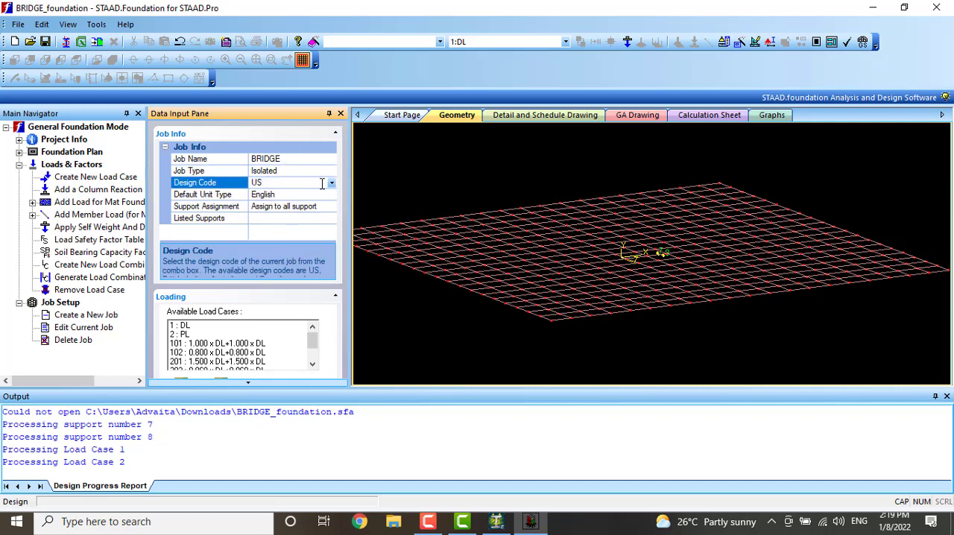
click(322, 184)
click(272, 196)
click(272, 196)
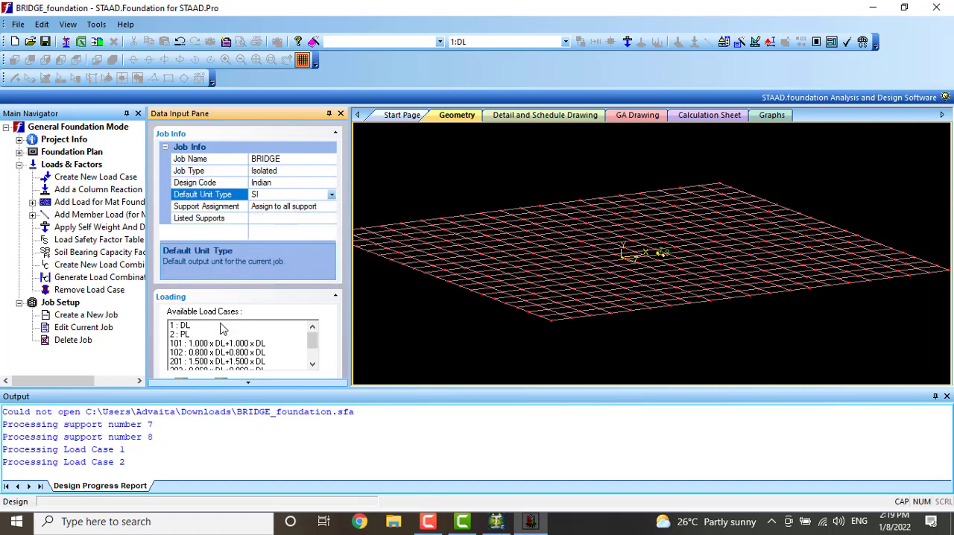
Include all available load cases and combinations in the BRIDGE job and create the job
click(266, 381)
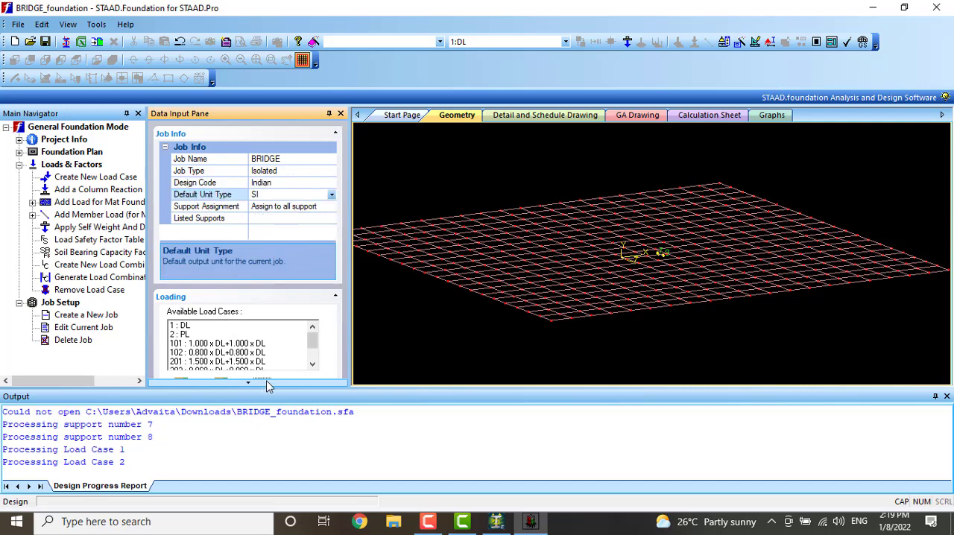
click(249, 382)
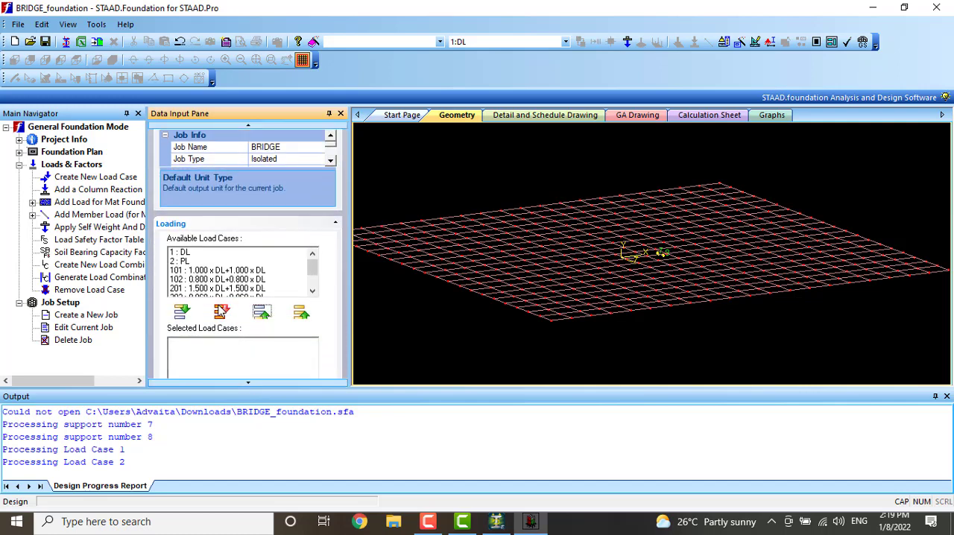
click(221, 311)
click(248, 381)
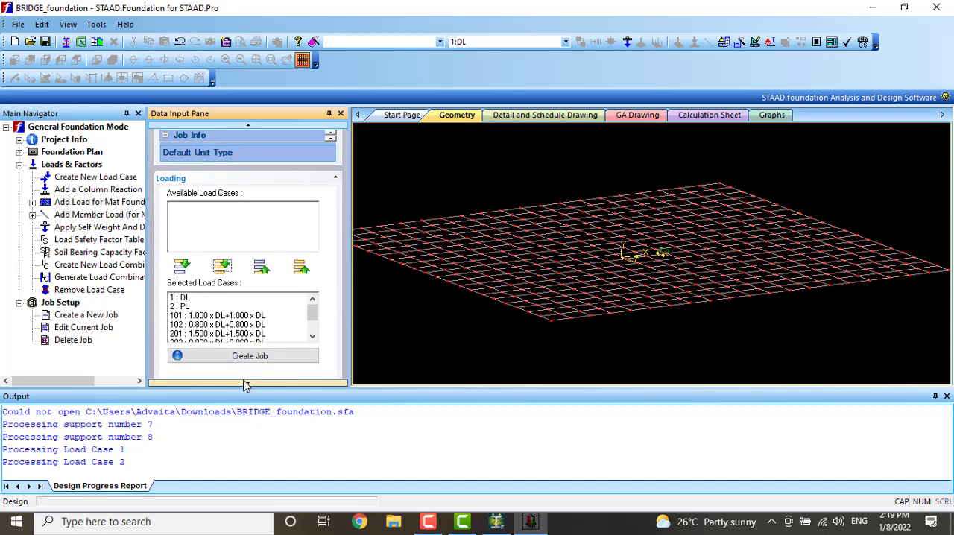
click(248, 321)
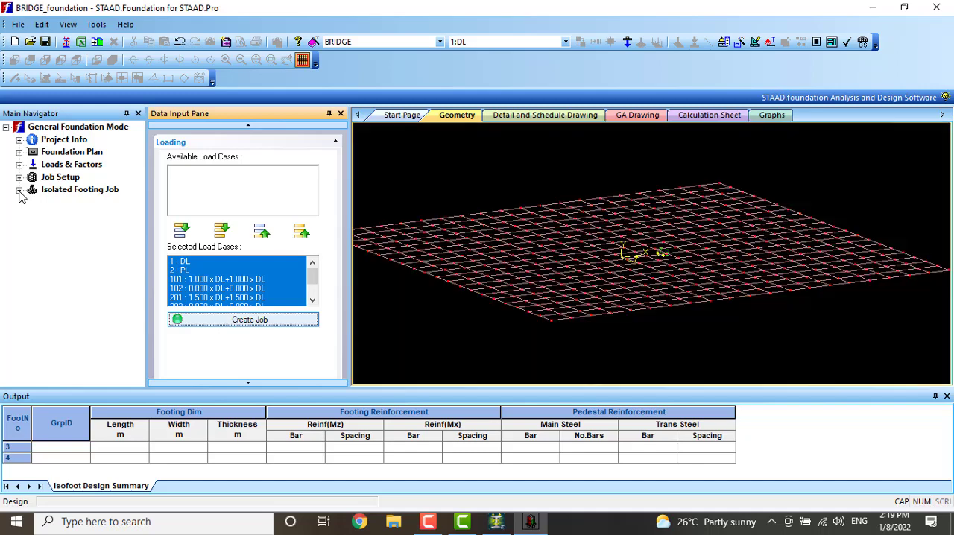
Run the analysis and design of the isolated footing job with its existing design parameters
click(18, 191)
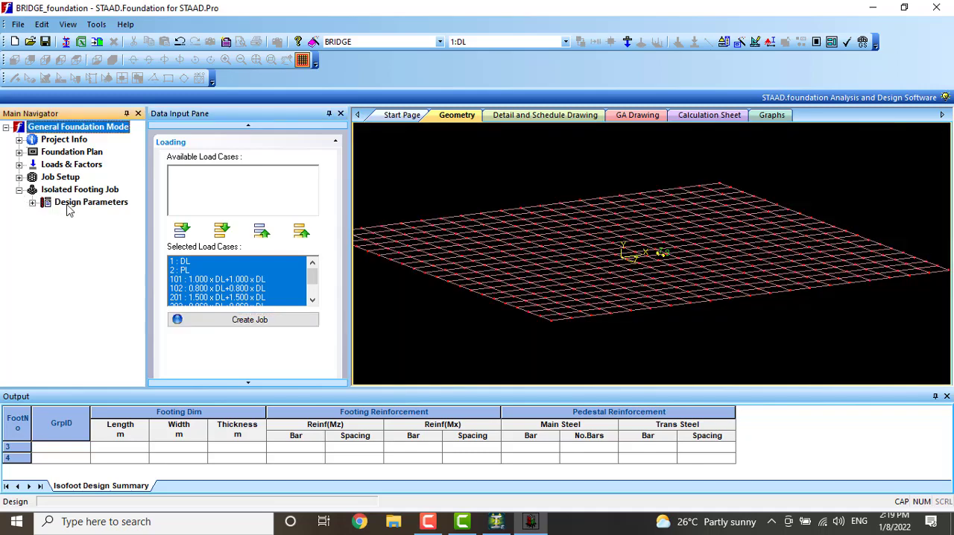
click(32, 202)
click(80, 265)
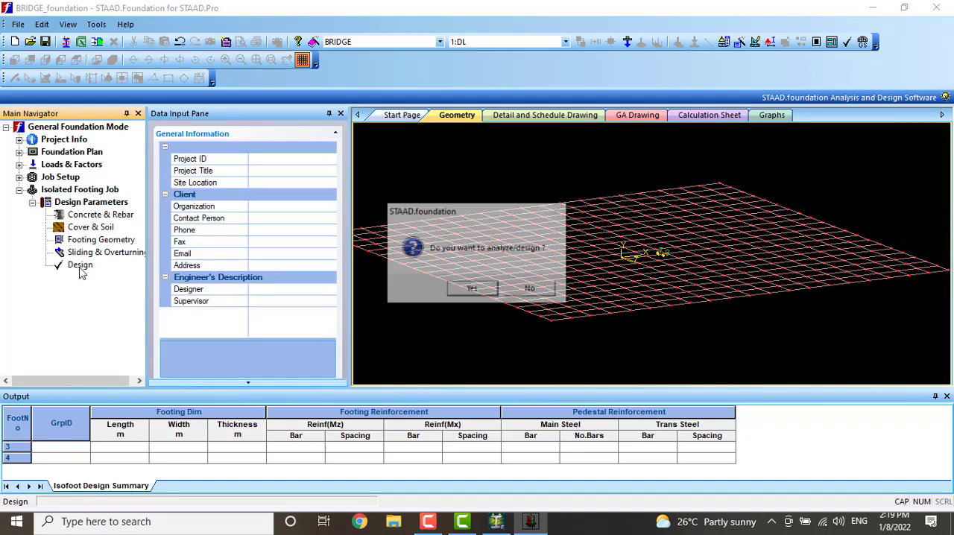
click(473, 289)
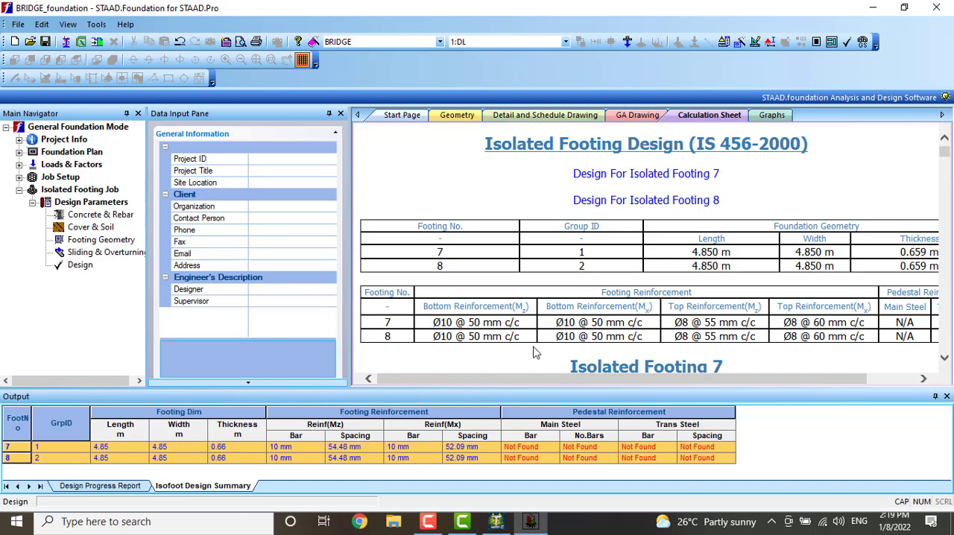
Examine the isolated footing calculation sheet for footing size, stability, shear, moment, reinforcement and development length checks
scroll(565, 322, down, 3)
scroll(572, 305, down, 15)
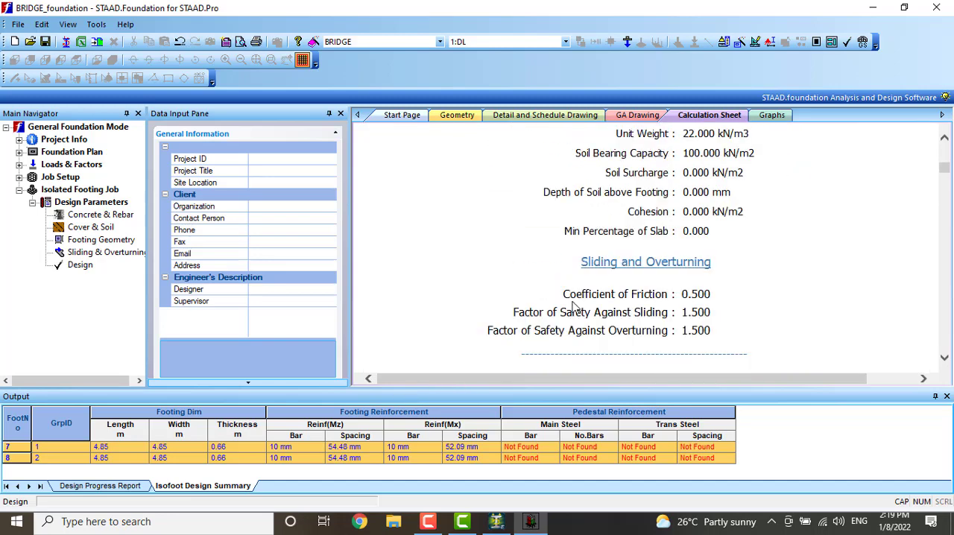
scroll(574, 307, down, 15)
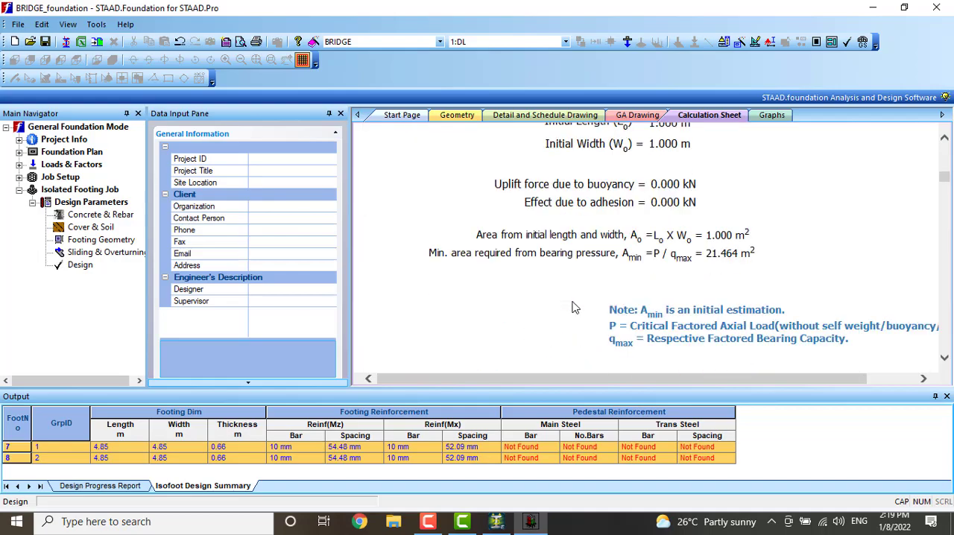
scroll(574, 307, down, 5)
scroll(574, 307, down, 20)
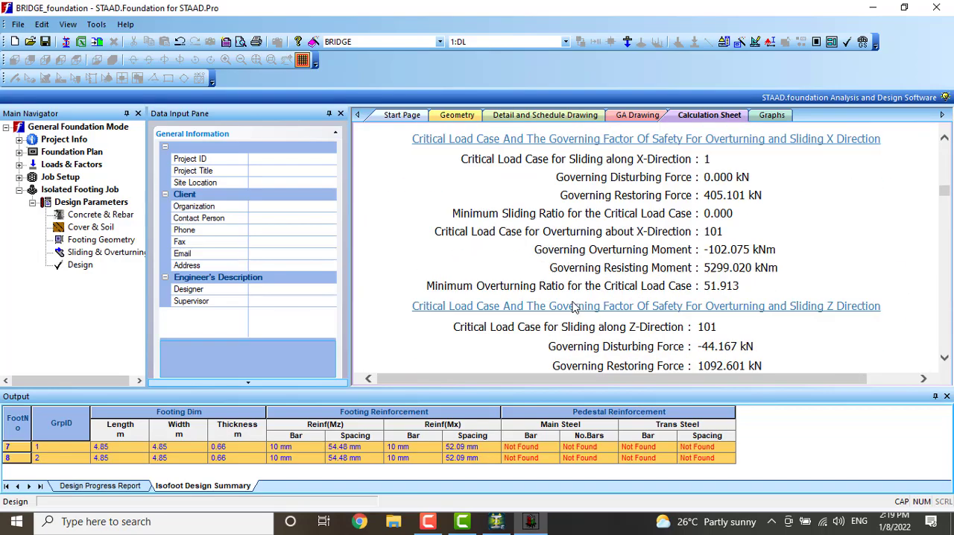
scroll(574, 307, down, 10)
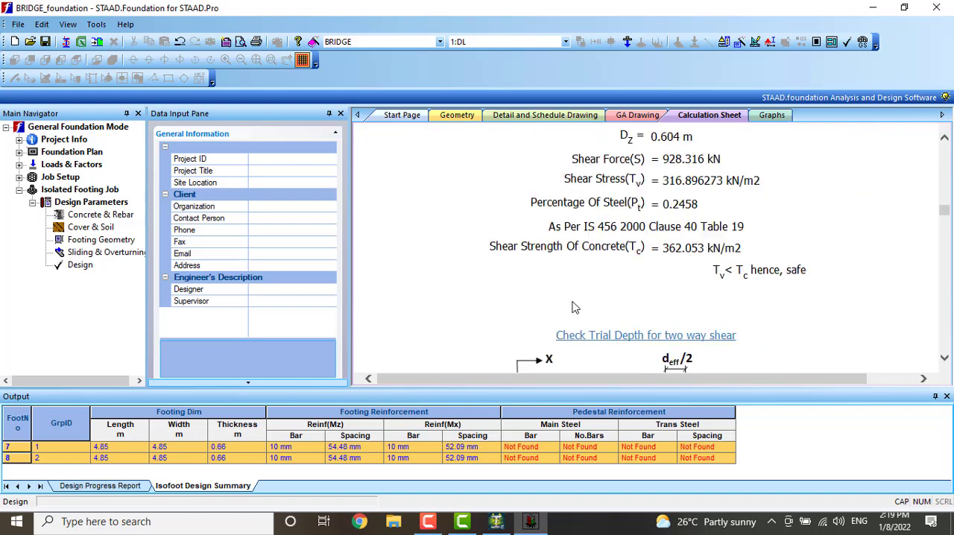
scroll(574, 307, down, 5)
scroll(574, 307, down, 15)
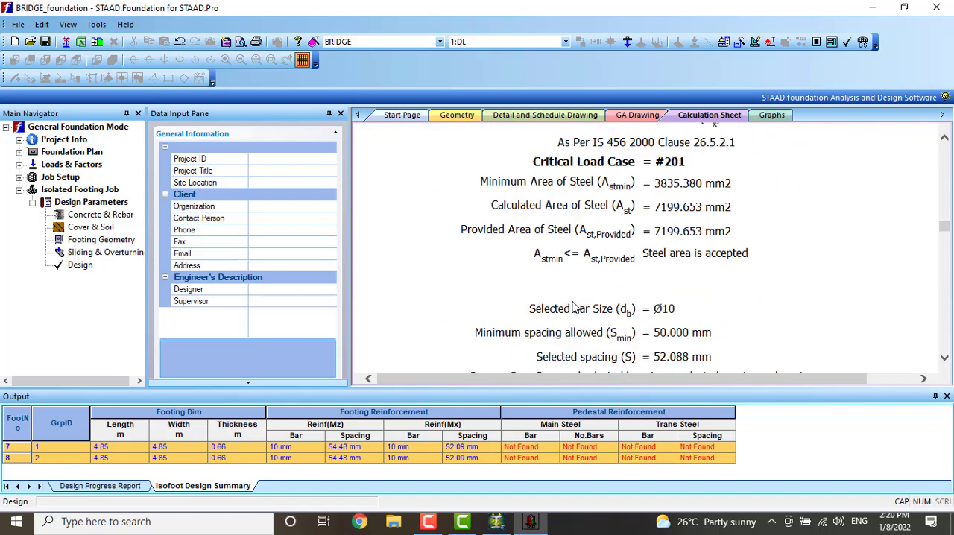
scroll(574, 307, down, 4)
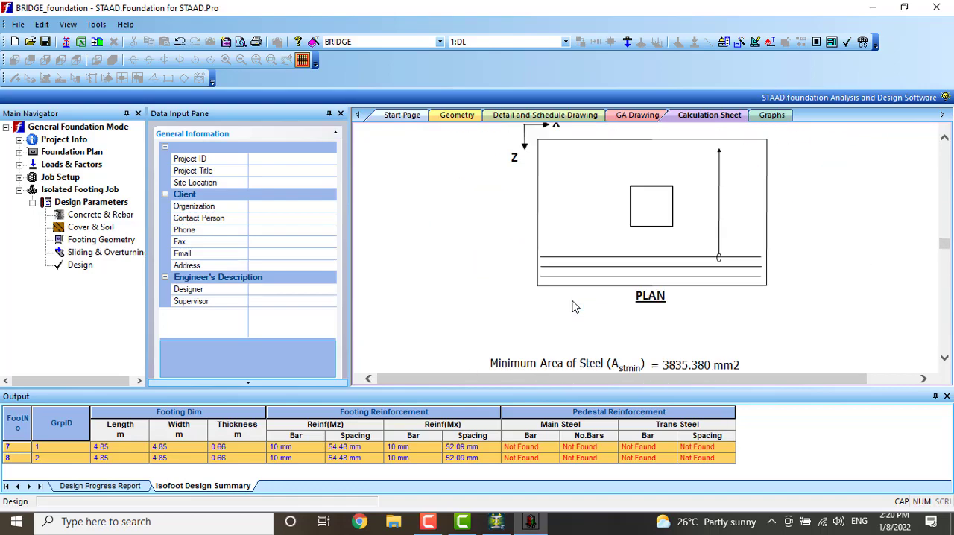
scroll(574, 307, down, 15)
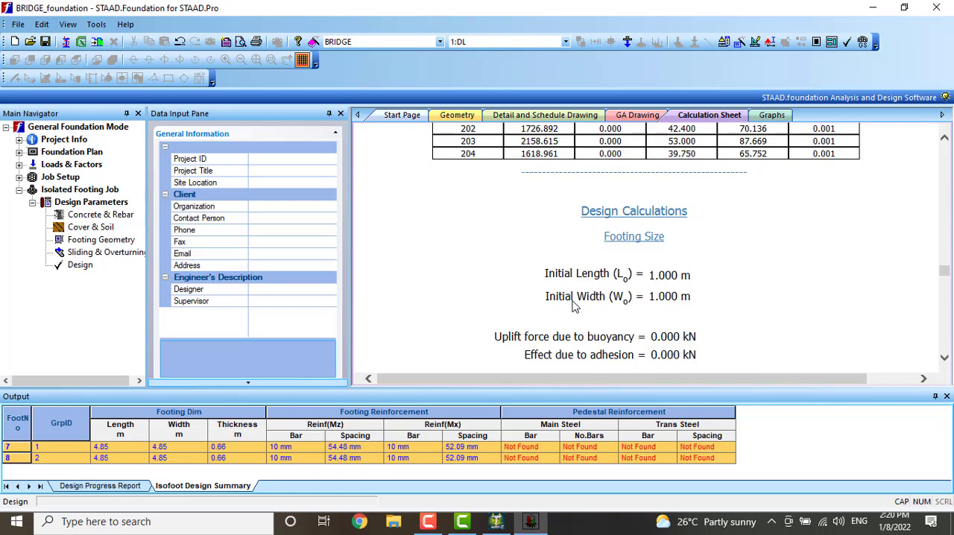
scroll(574, 307, down, 15)
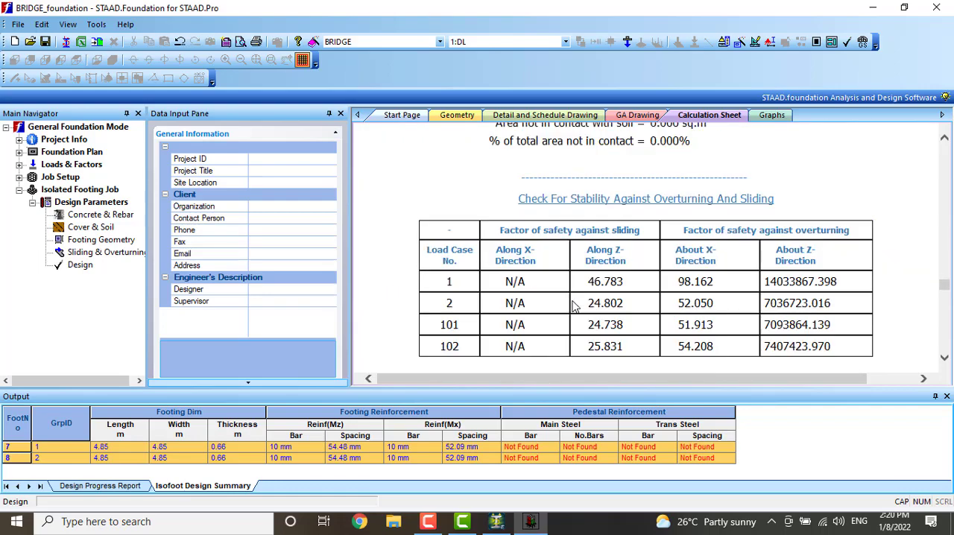
scroll(574, 307, down, 10)
scroll(574, 307, up, 5)
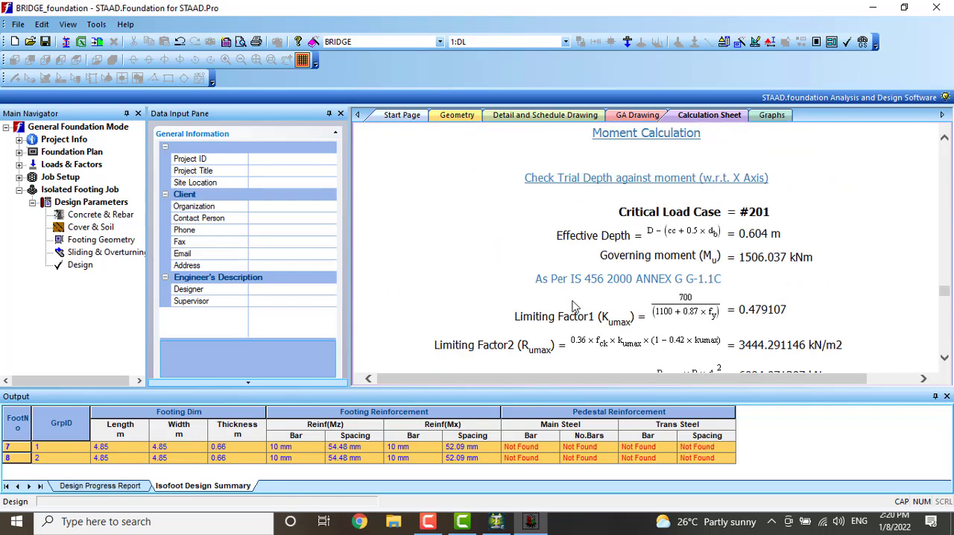
scroll(574, 307, down, 15)
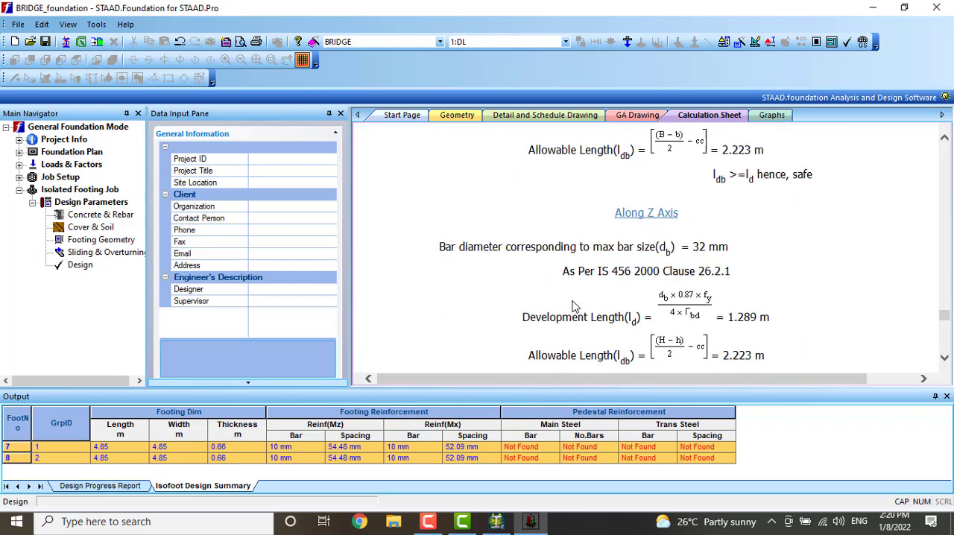
Read the calculation sheet's closing reinforcement selection, and go back through its checks to the footing geometry and reinforcement summary at the beginning
scroll(574, 307, down, 15)
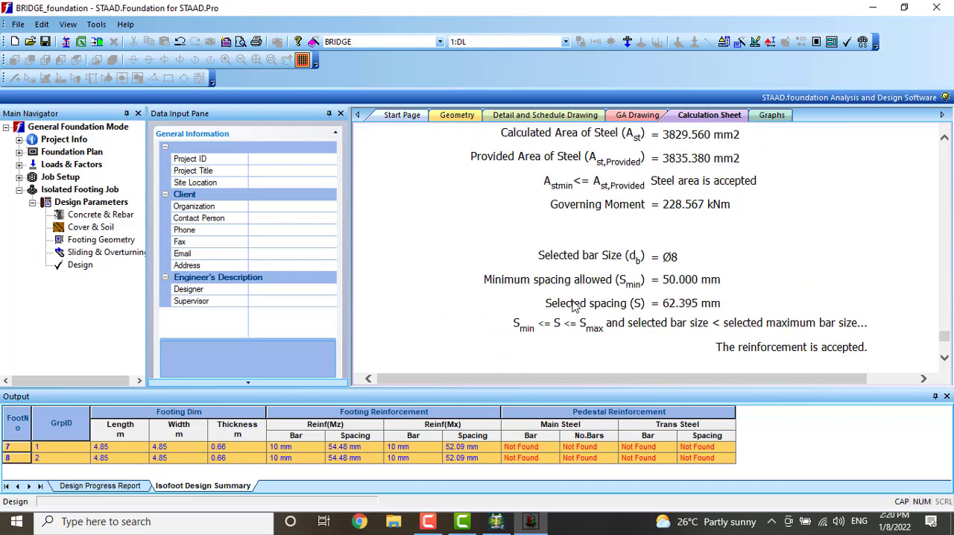
scroll(574, 307, down, 8)
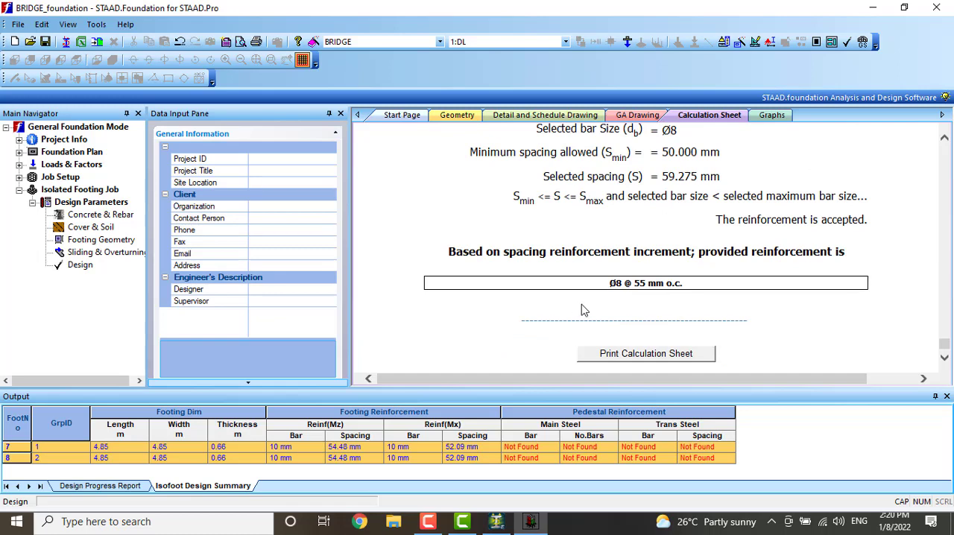
scroll(638, 289, up, 5)
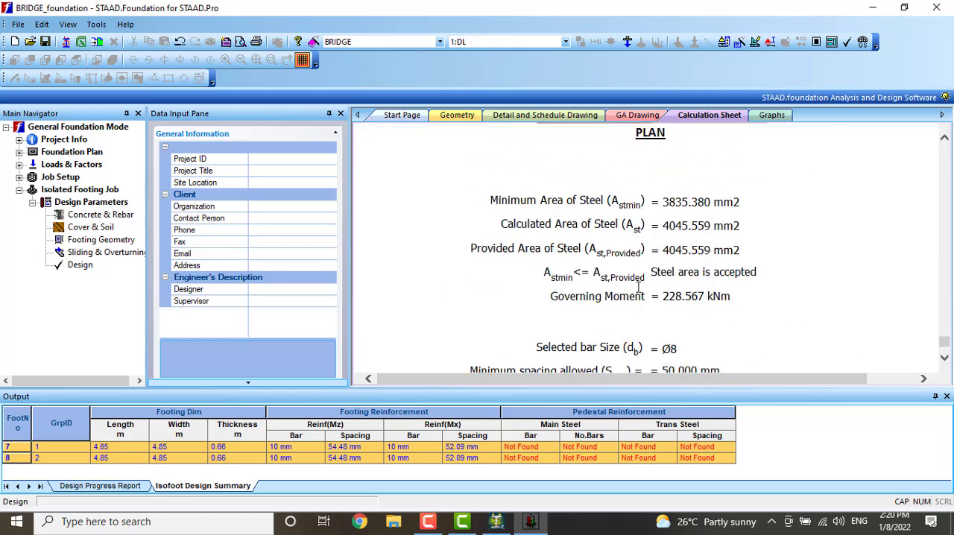
scroll(638, 290, up, 10)
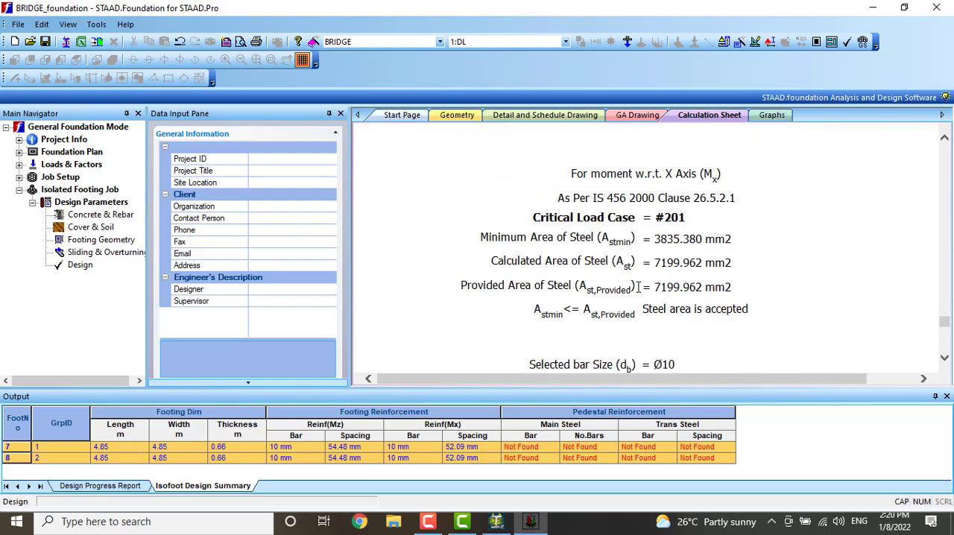
scroll(638, 287, up, 10)
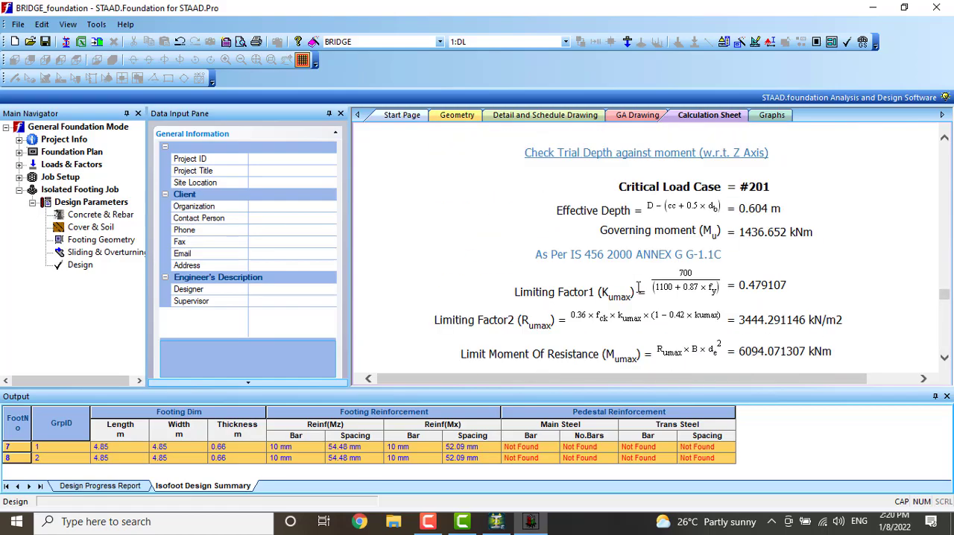
scroll(638, 287, up, 10)
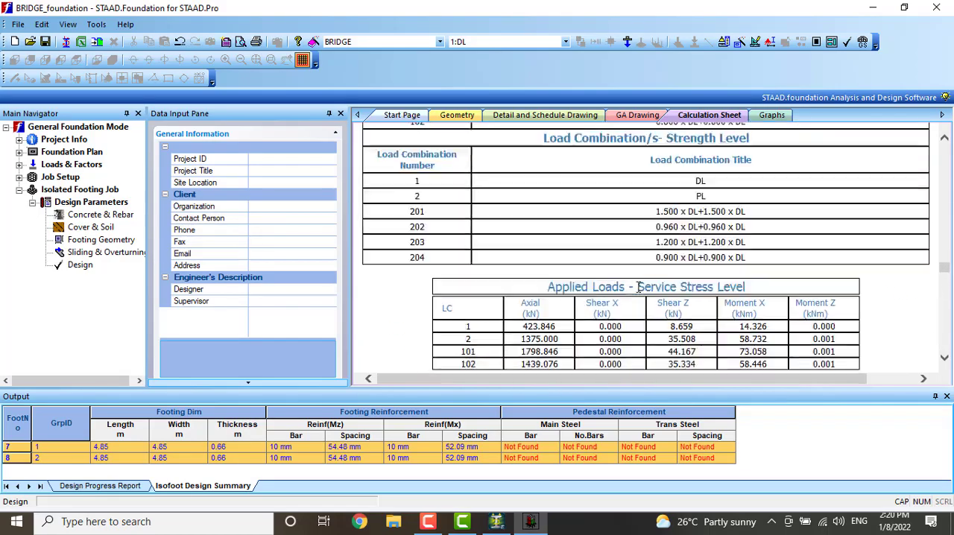
scroll(638, 287, up, 10)
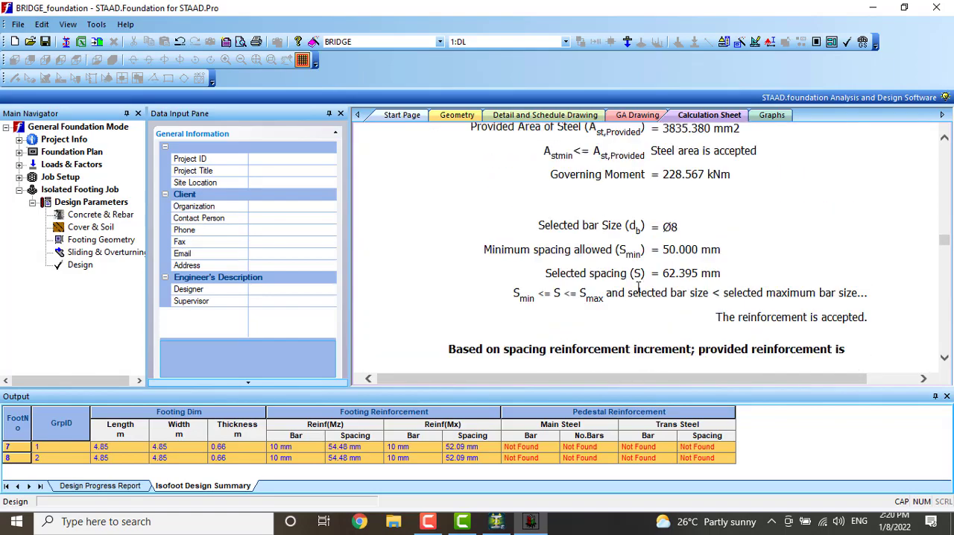
scroll(638, 287, up, 10)
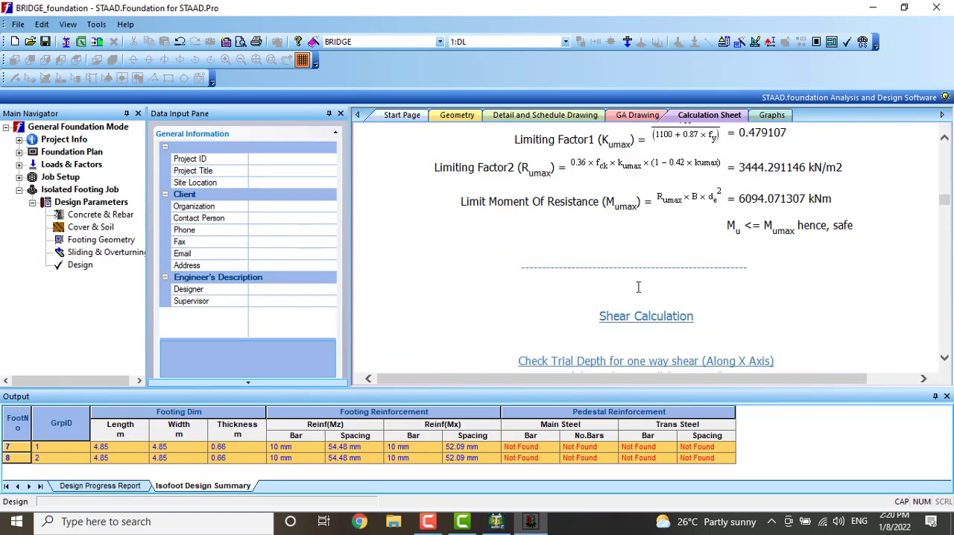
scroll(638, 287, up, 5)
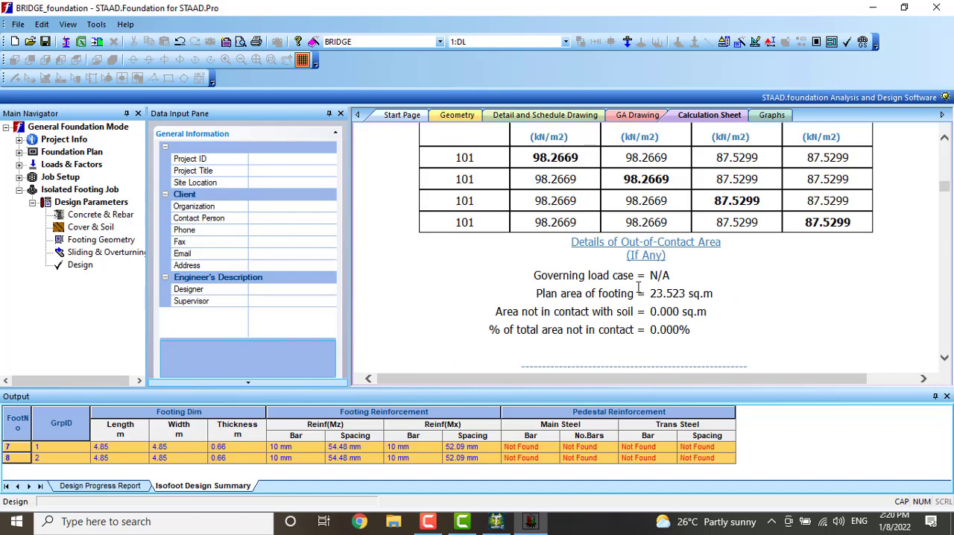
scroll(639, 287, up, 5)
scroll(638, 287, up, 15)
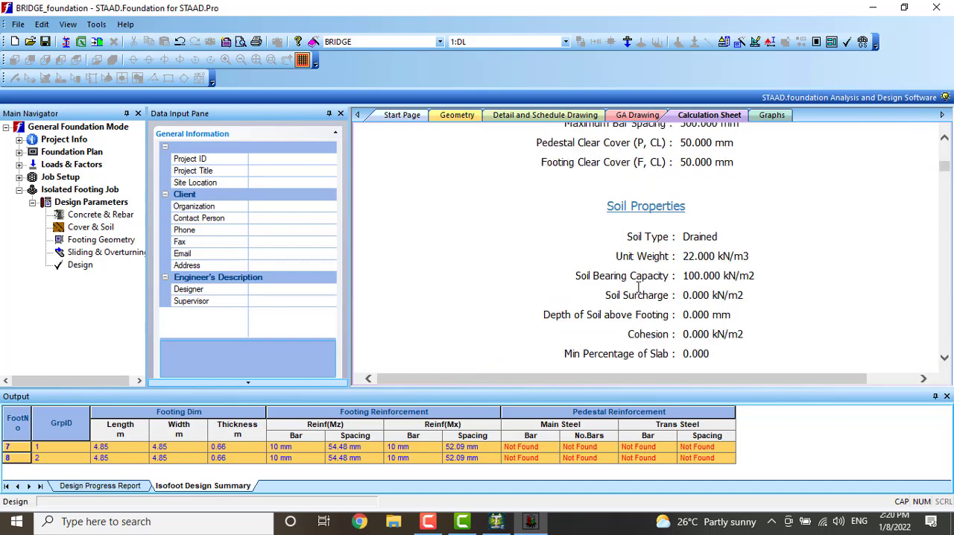
scroll(638, 287, up, 3)
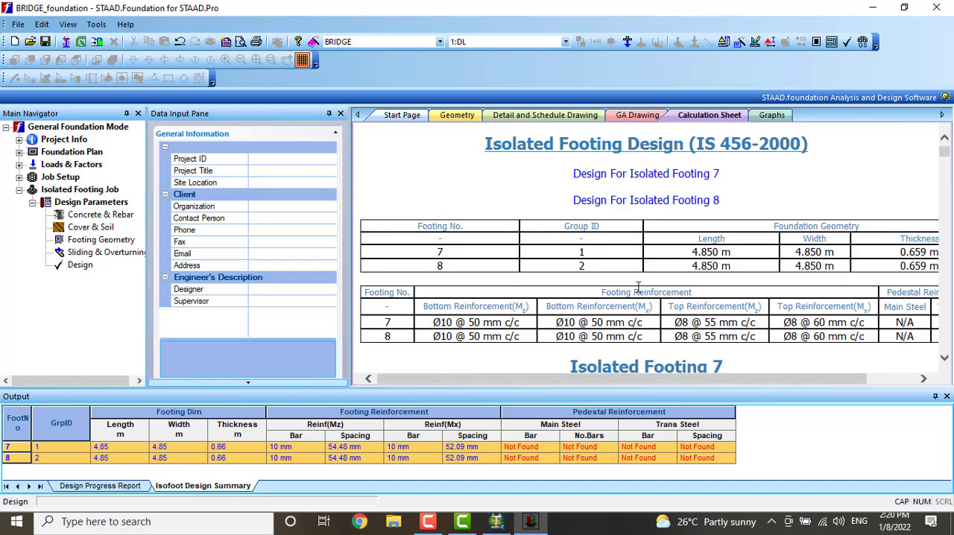